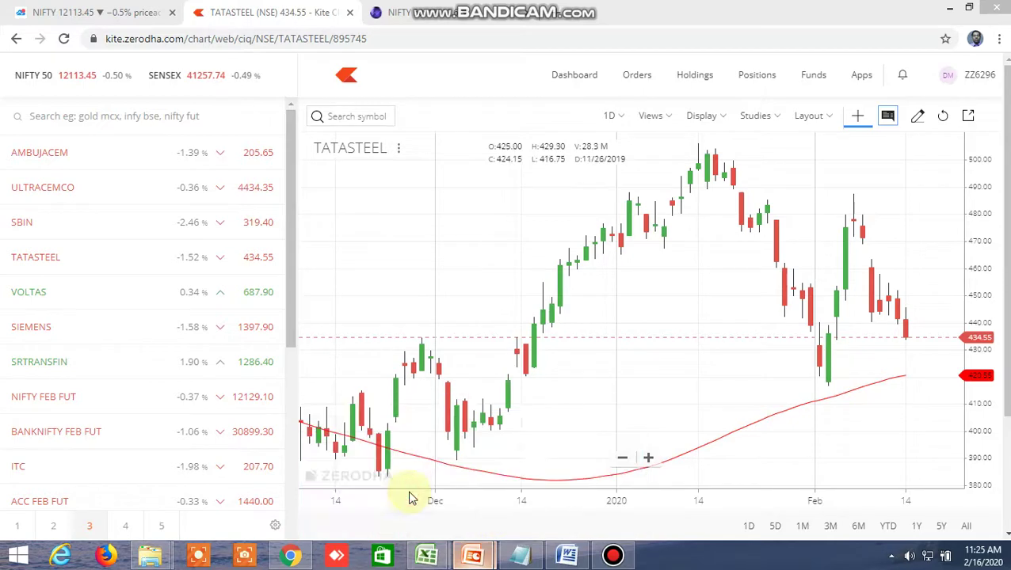
# Step: Switch to PowerPoint and view the SAFE STOCK TRADING AND INVESTMENT title slide and the DISCALAIMER slide
pyautogui.click(479, 554)
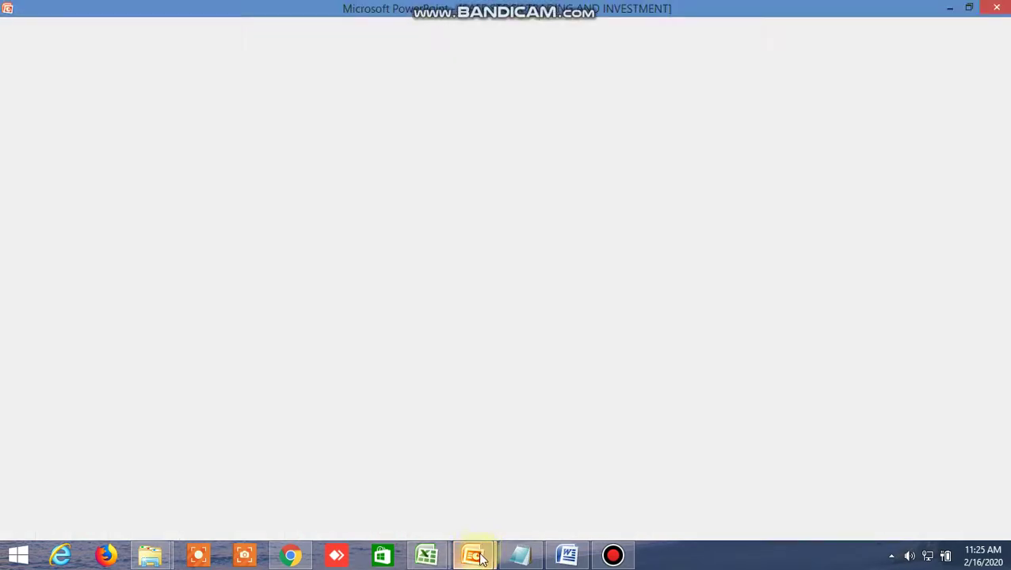
pyautogui.click(391, 487)
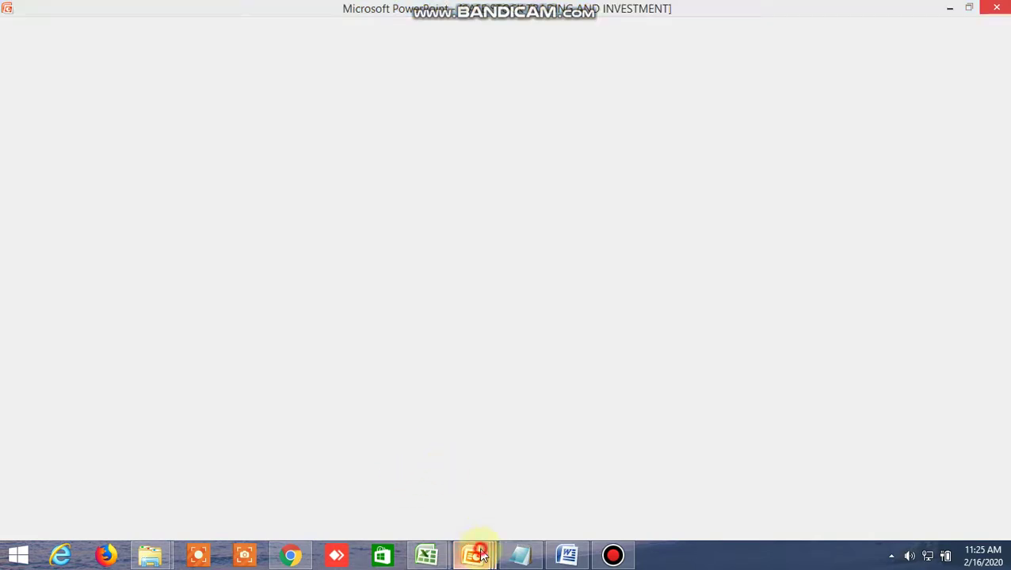
pyautogui.moveTo(473, 555)
pyautogui.click(325, 487)
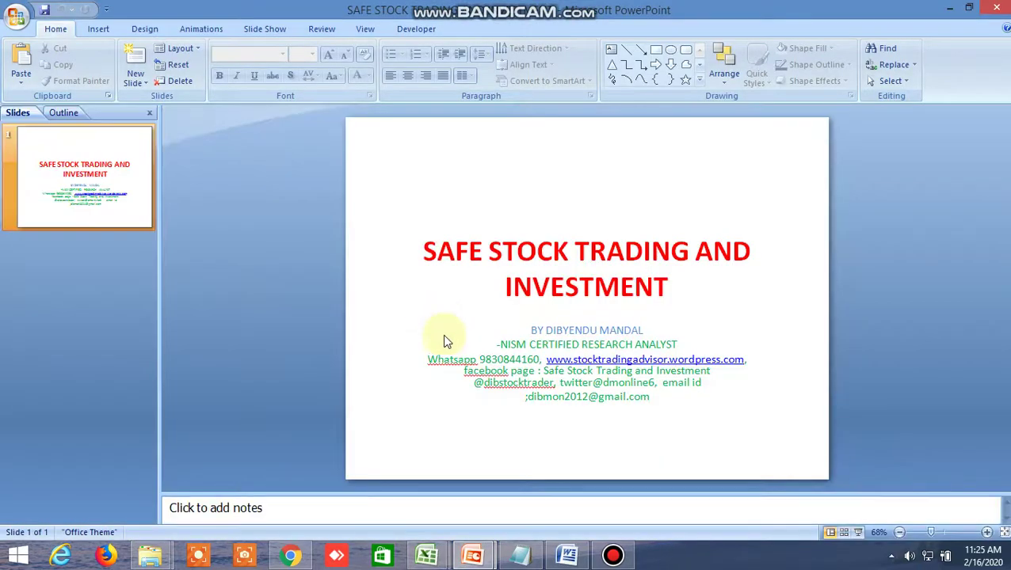
pyautogui.moveTo(473, 554)
pyautogui.click(584, 497)
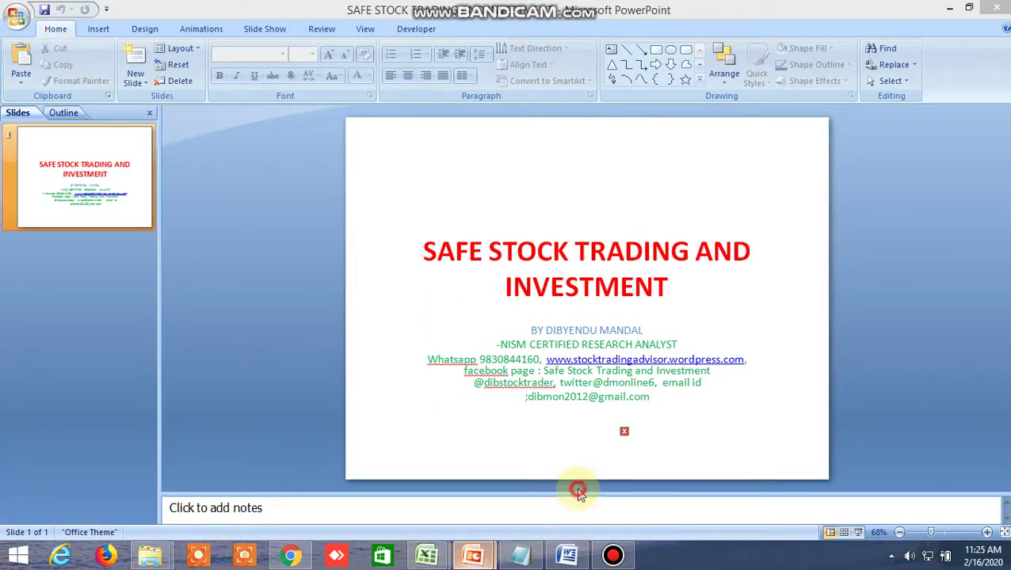
pyautogui.moveTo(472, 555)
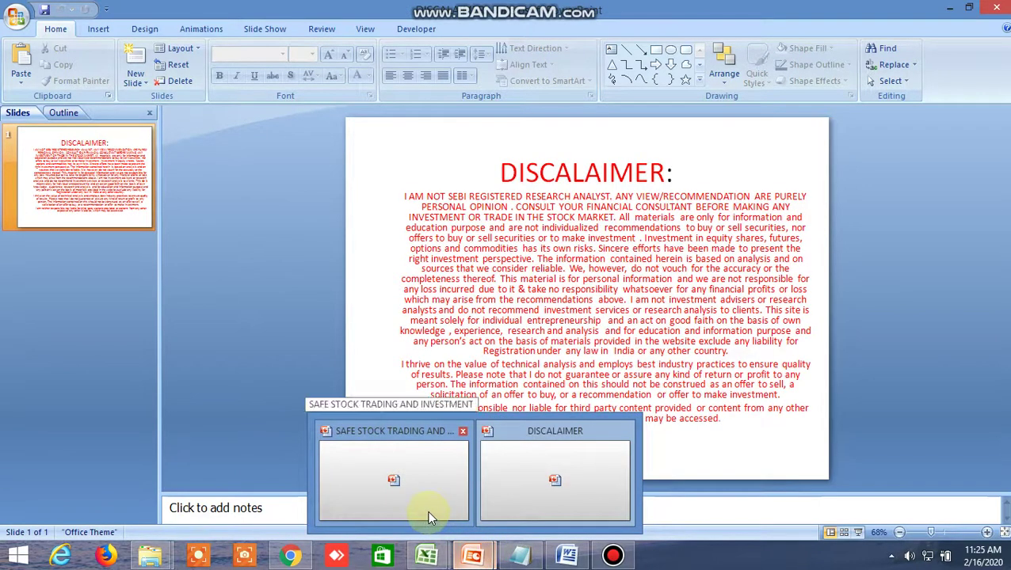
# Step: Switch to the Excel buy and sell level screener workbook and examine its BUY ABOVE, price and upside target columns
pyautogui.click(309, 558)
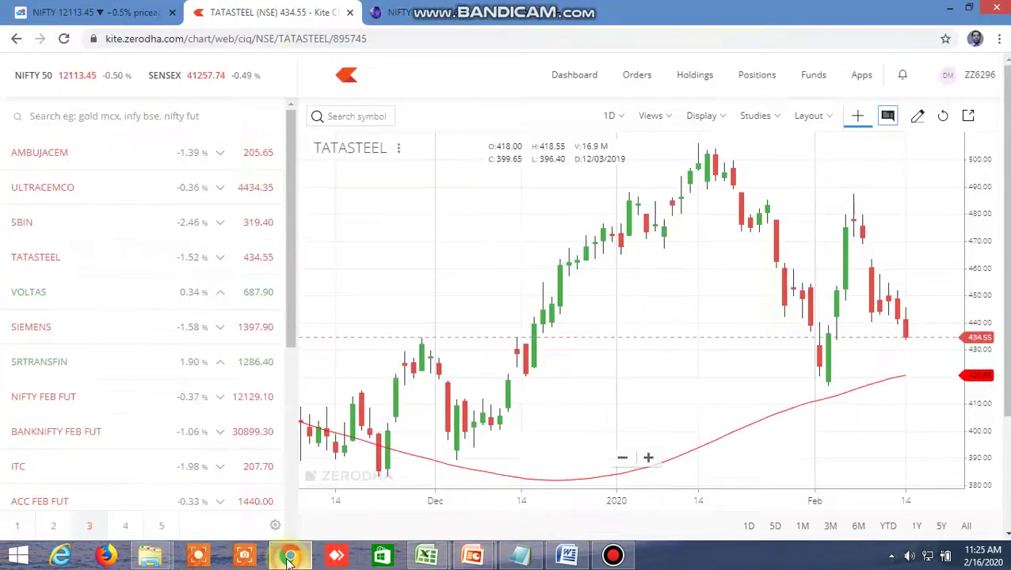
pyautogui.moveTo(426, 554)
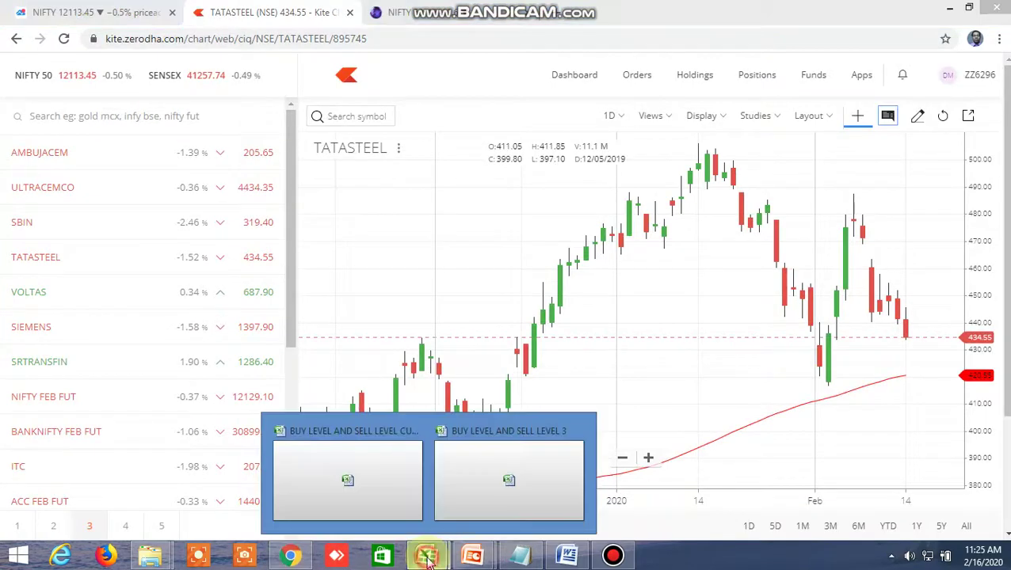
pyautogui.click(358, 492)
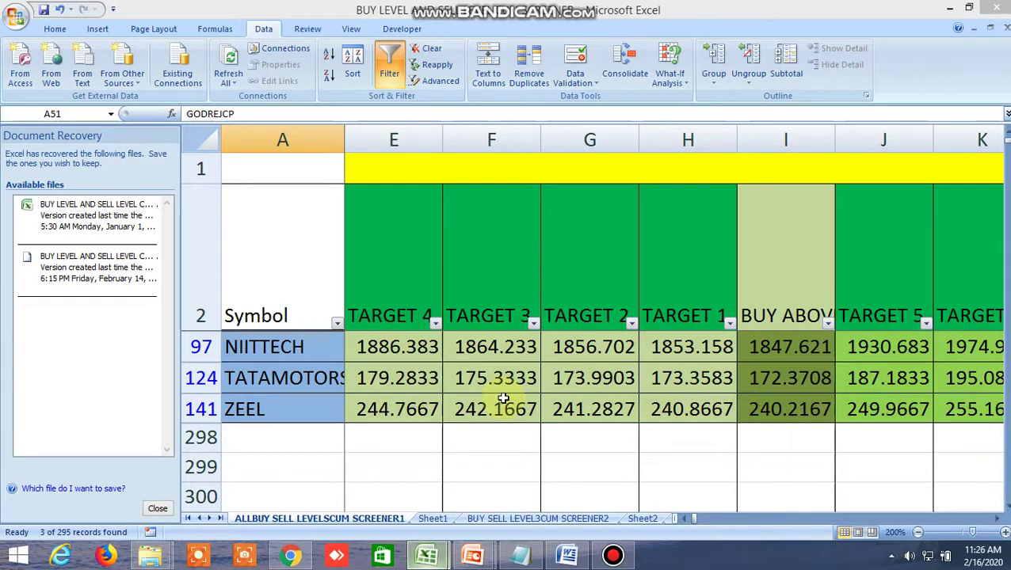
pyautogui.click(790, 277)
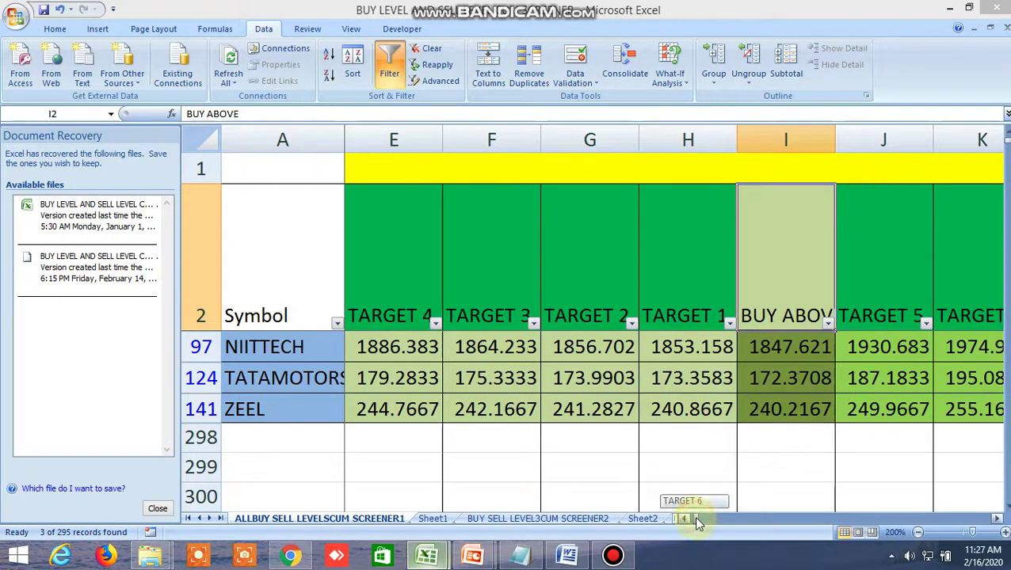
pyautogui.moveTo(690, 516); pyautogui.dragTo(683, 516)
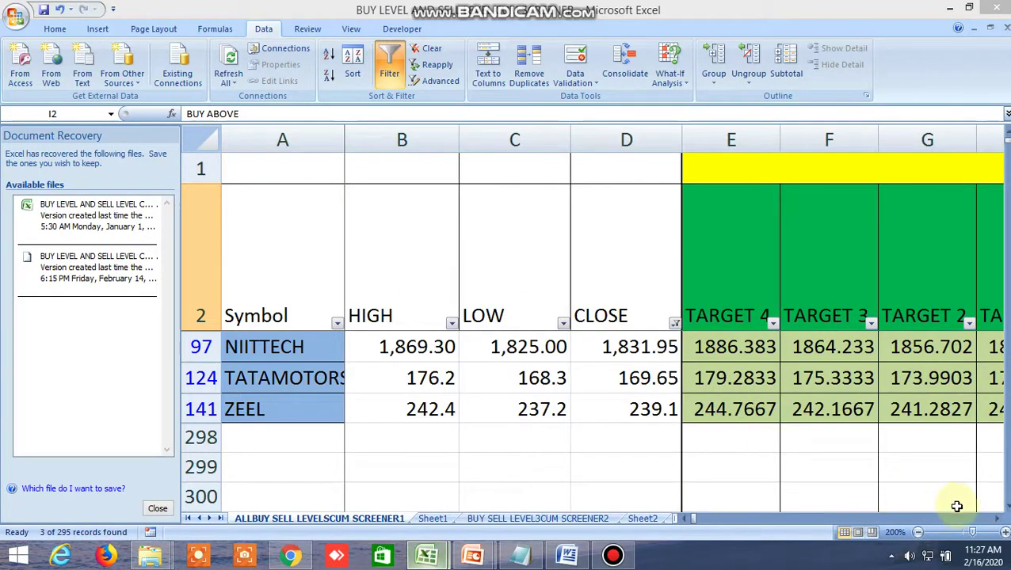
pyautogui.click(997, 519)
pyautogui.click(996, 519)
pyautogui.click(996, 519)
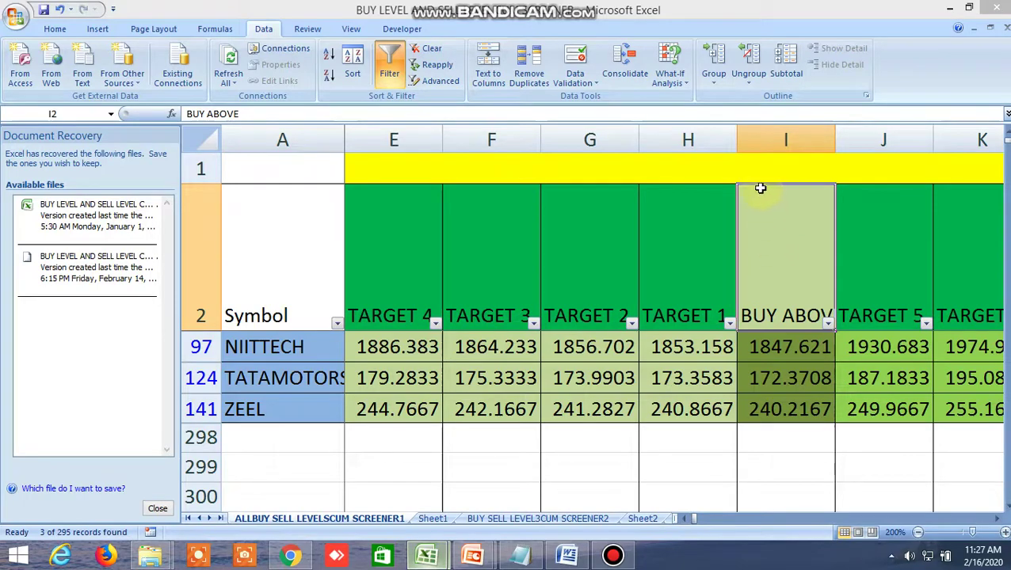
# Step: Switch to the BUY LEVEL AND SELL LEVEL 3 workbook and view its price and uptrend level columns from the Symbol column onward
pyautogui.moveTo(426, 555)
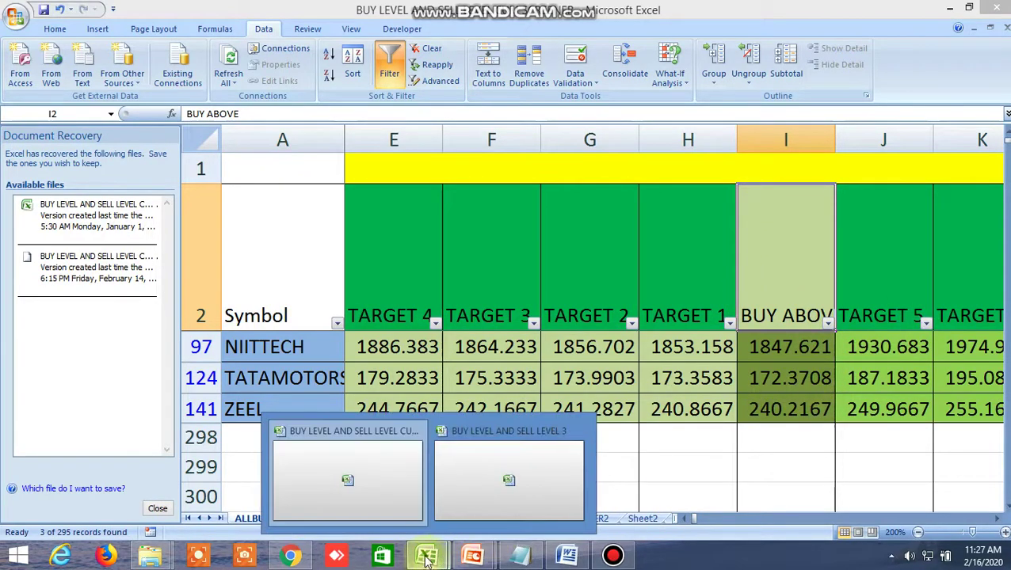
pyautogui.click(527, 485)
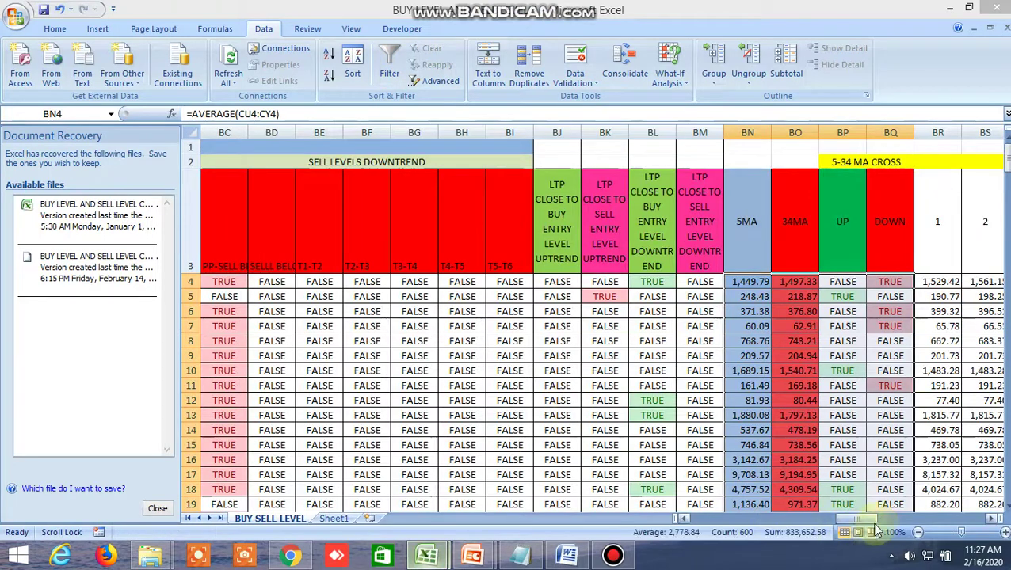
pyautogui.moveTo(872, 519); pyautogui.dragTo(669, 525)
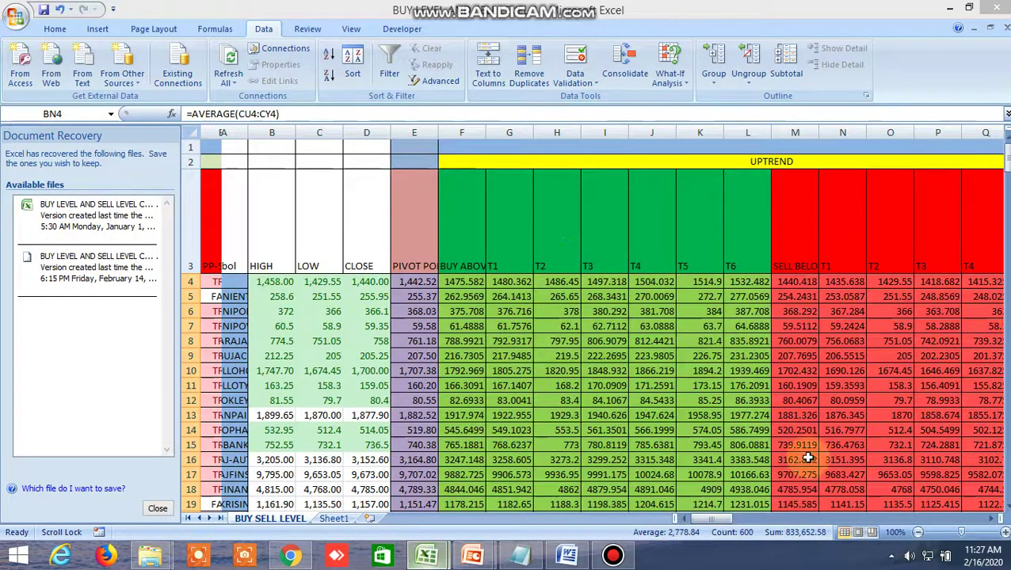
pyautogui.moveTo(707, 521)
pyautogui.mouseDown()
pyautogui.moveTo(782, 527)
pyautogui.moveTo(703, 529)
pyautogui.mouseUp()
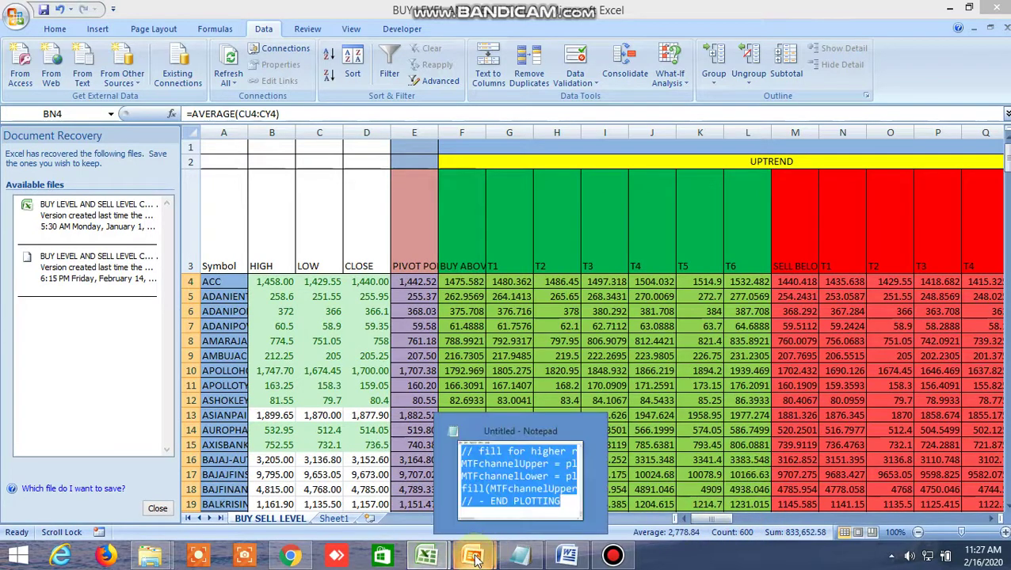
# Step: Return to the screener workbook and review the BUY LEVEL AND SELL LEVELS 1 heading with its BUY ABOVE and TARGET 1 to 5 columns
pyautogui.moveTo(442, 562)
pyautogui.click(377, 476)
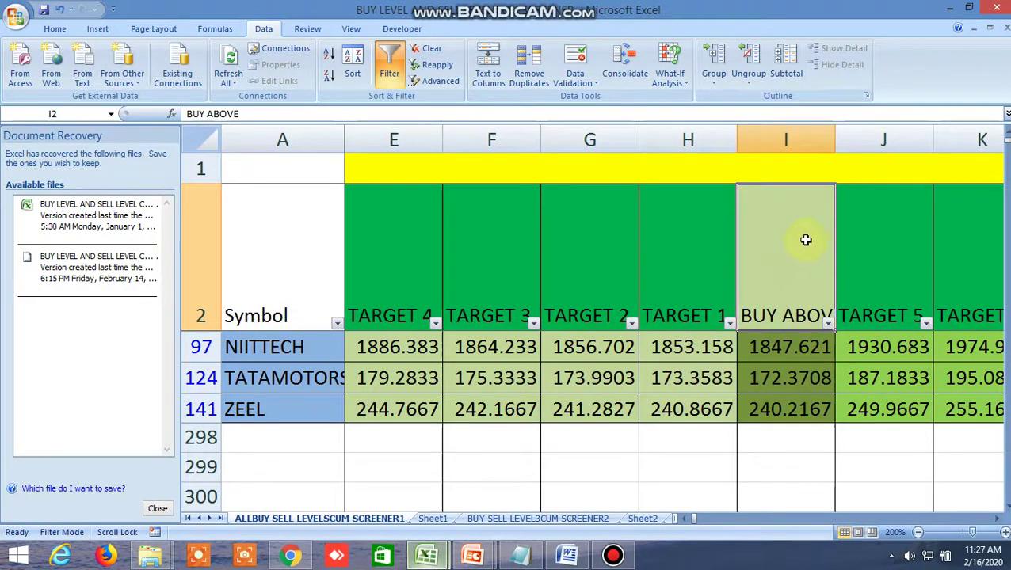
pyautogui.click(812, 167)
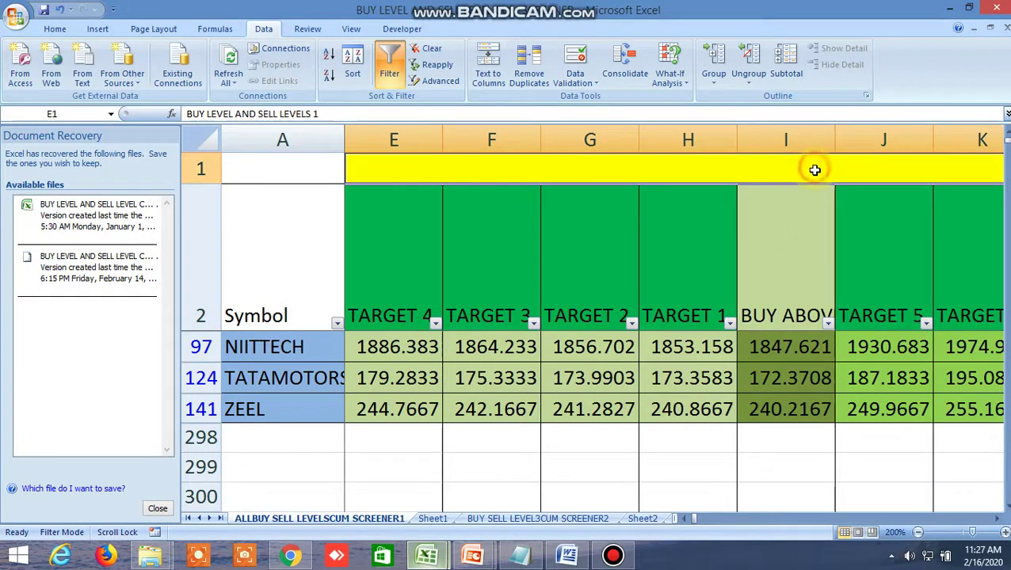
pyautogui.click(782, 283)
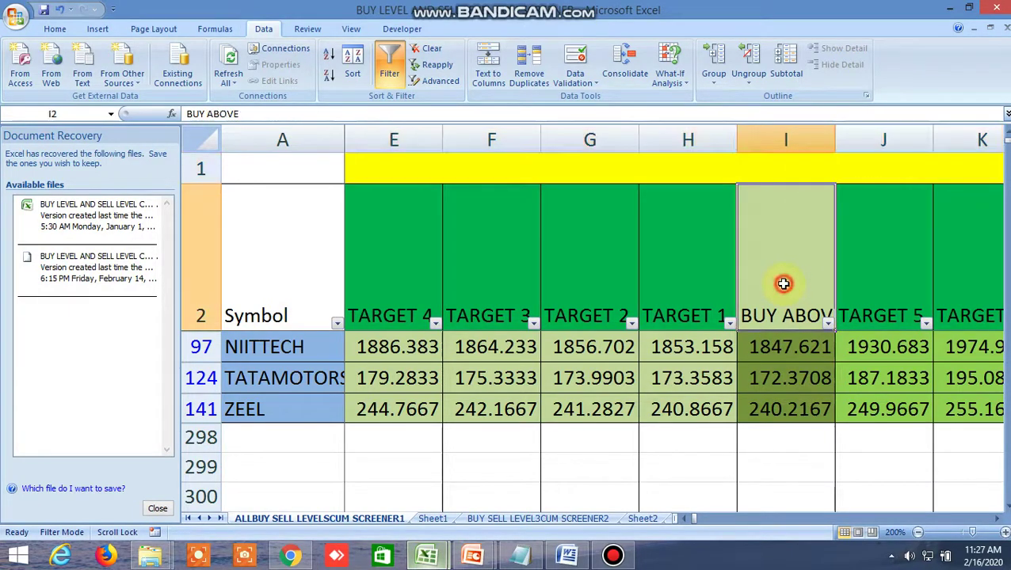
pyautogui.click(702, 287)
pyautogui.click(404, 292)
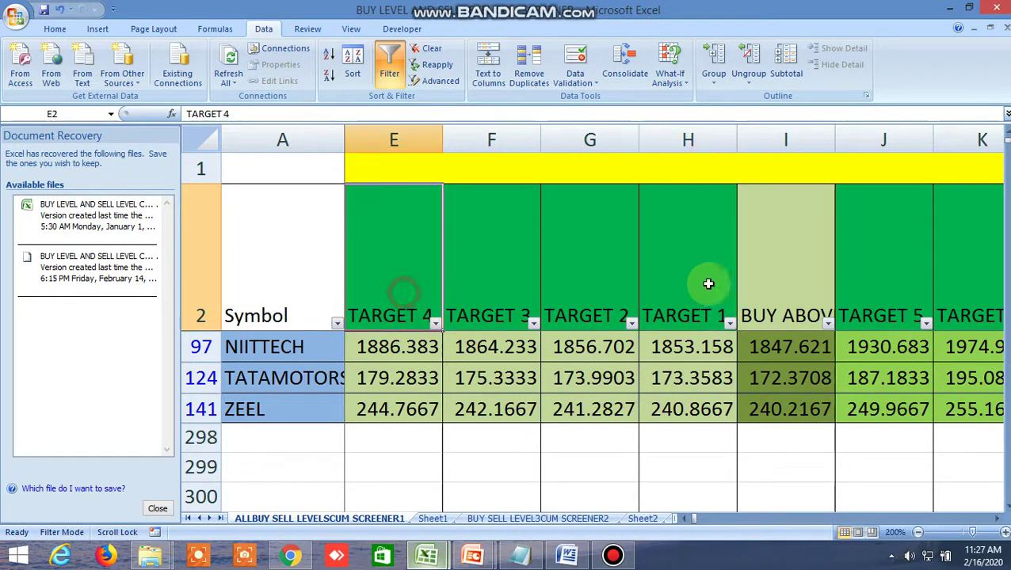
pyautogui.click(871, 269)
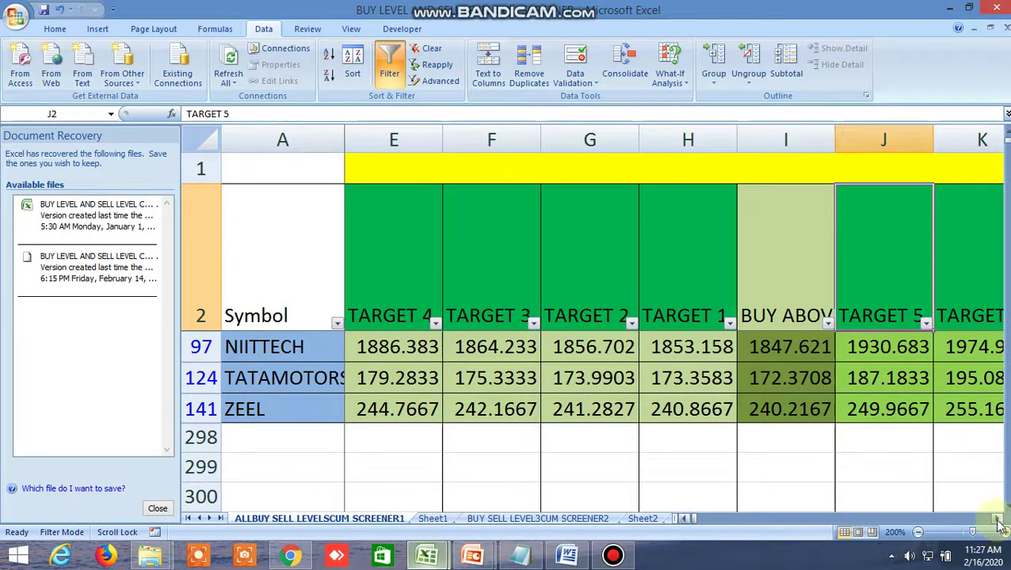
# Step: Examine the Sell below column and its downside targets, and return to the BUY ABOVE columns
pyautogui.moveTo(1000, 523); pyautogui.dragTo(1000, 522)
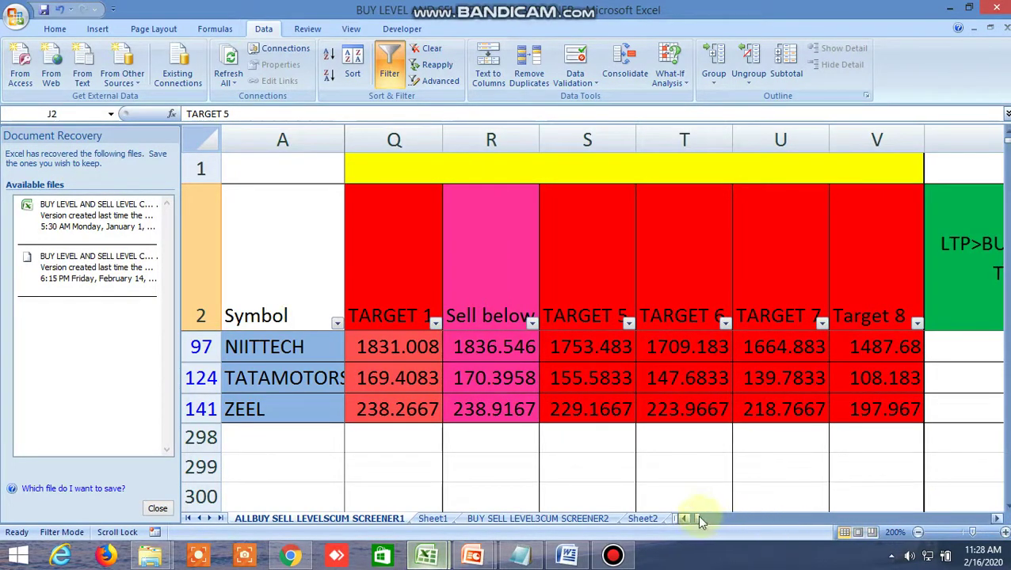
pyautogui.moveTo(696, 519); pyautogui.dragTo(683, 521)
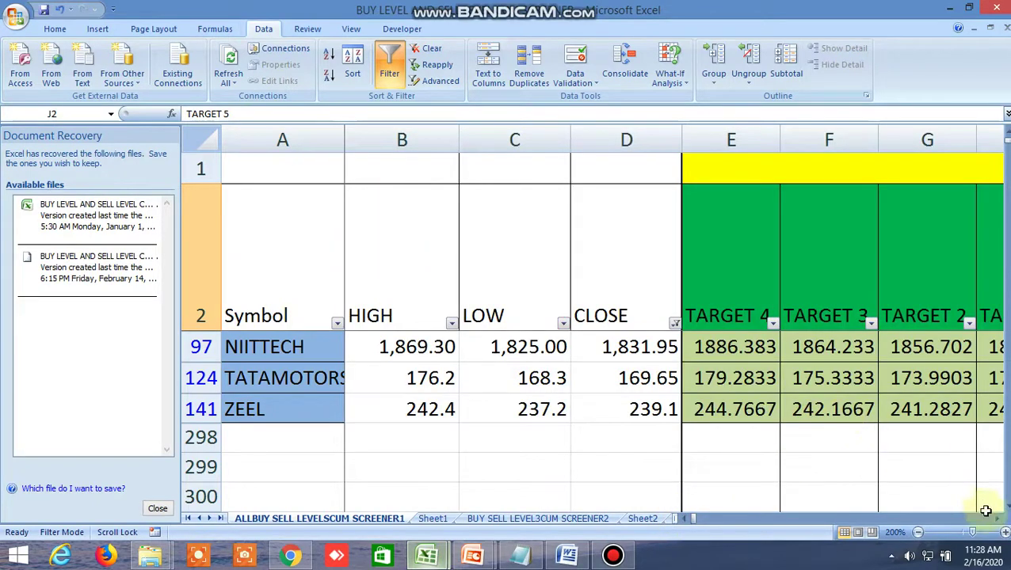
pyautogui.moveTo(1000, 523); pyautogui.dragTo(1000, 523)
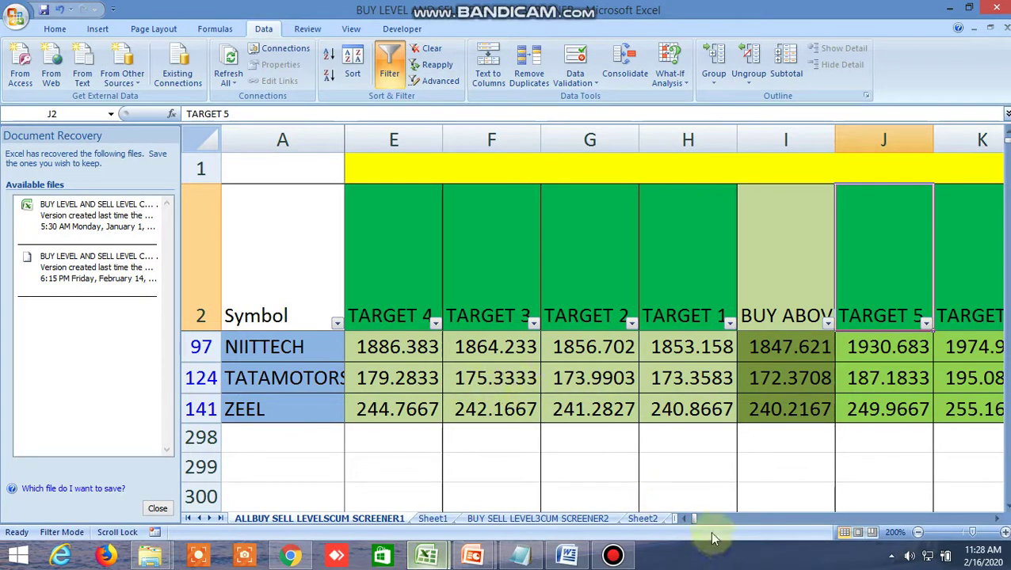
# Step: Examine the screener columns from typical price and open interest back to the second BUY ABOVE level in column AM
pyautogui.moveTo(692, 517); pyautogui.dragTo(707, 522)
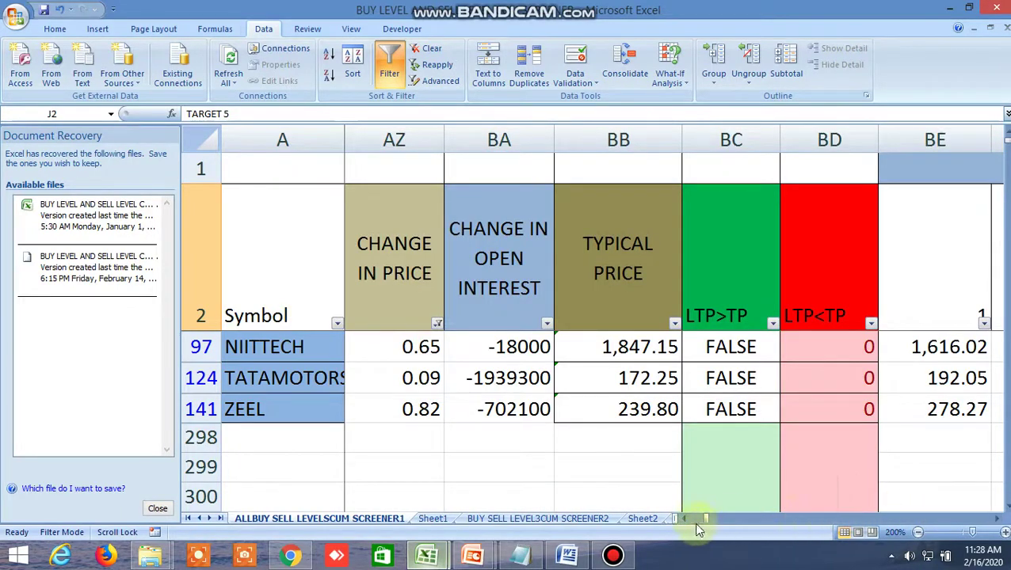
pyautogui.click(680, 519)
pyautogui.click(680, 518)
pyautogui.click(680, 519)
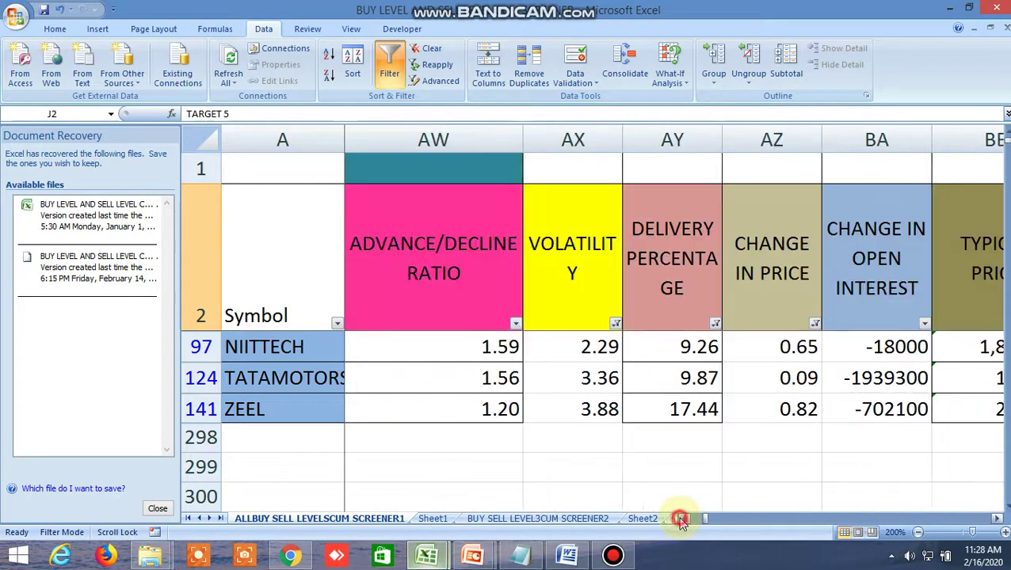
pyautogui.click(681, 519)
pyautogui.click(680, 519)
pyautogui.click(680, 519)
pyautogui.click(681, 519)
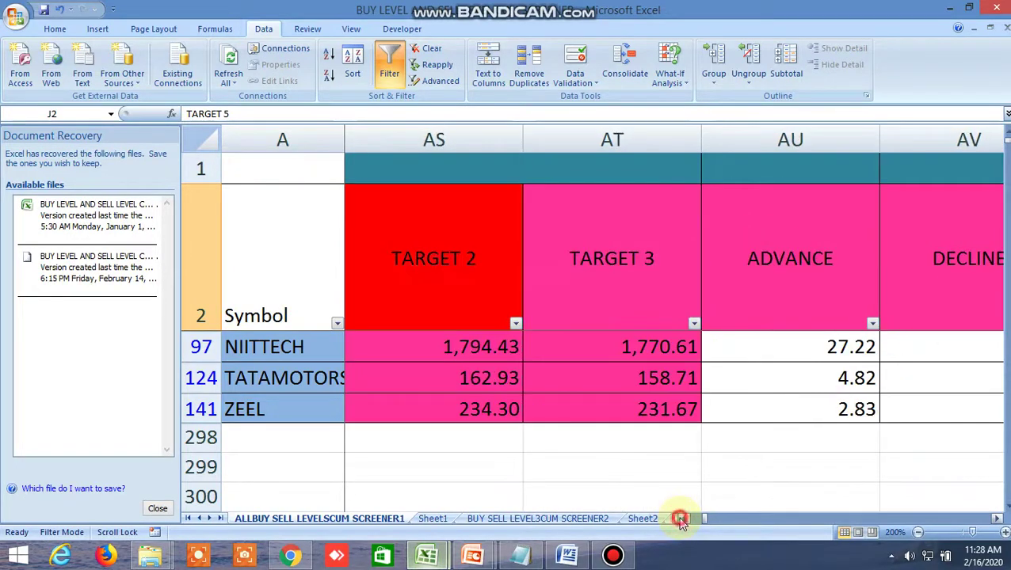
pyautogui.click(680, 519)
pyautogui.click(680, 519)
pyautogui.click(680, 519)
pyautogui.click(680, 519)
pyautogui.click(680, 519)
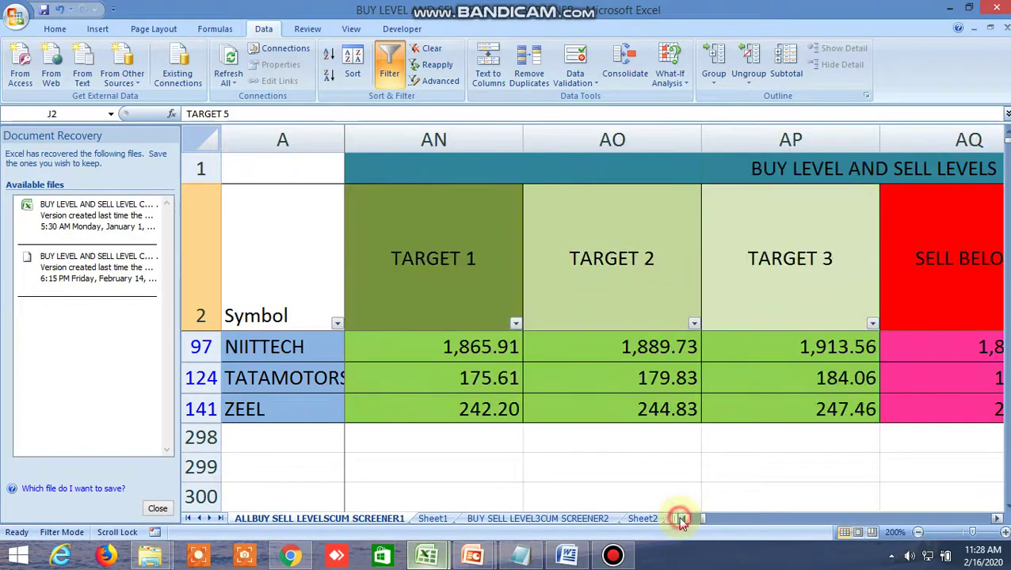
pyautogui.click(680, 519)
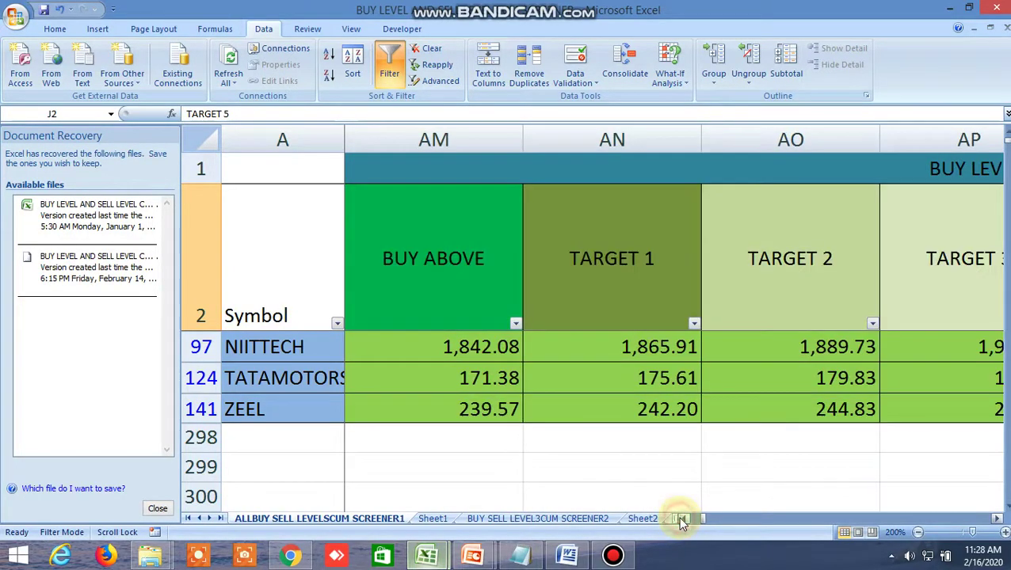
# Step: Examine the volatility, delivery percentage, moving average and NORMDIST columns of the screener
pyautogui.click(997, 519)
pyautogui.click(997, 519)
pyautogui.click(997, 519)
pyautogui.click(997, 519)
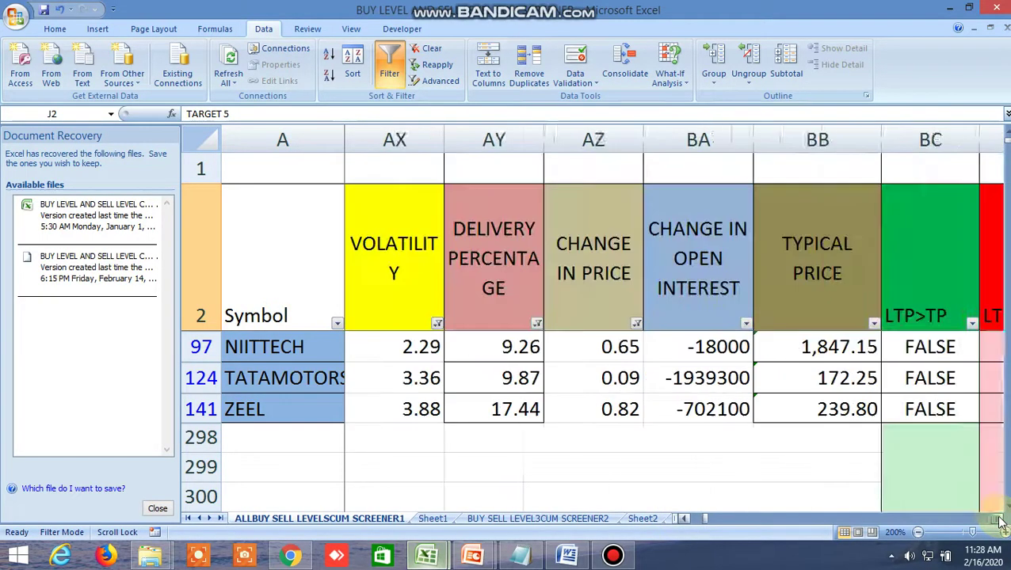
pyautogui.click(997, 519)
pyautogui.click(998, 519)
pyautogui.click(998, 518)
pyautogui.click(998, 519)
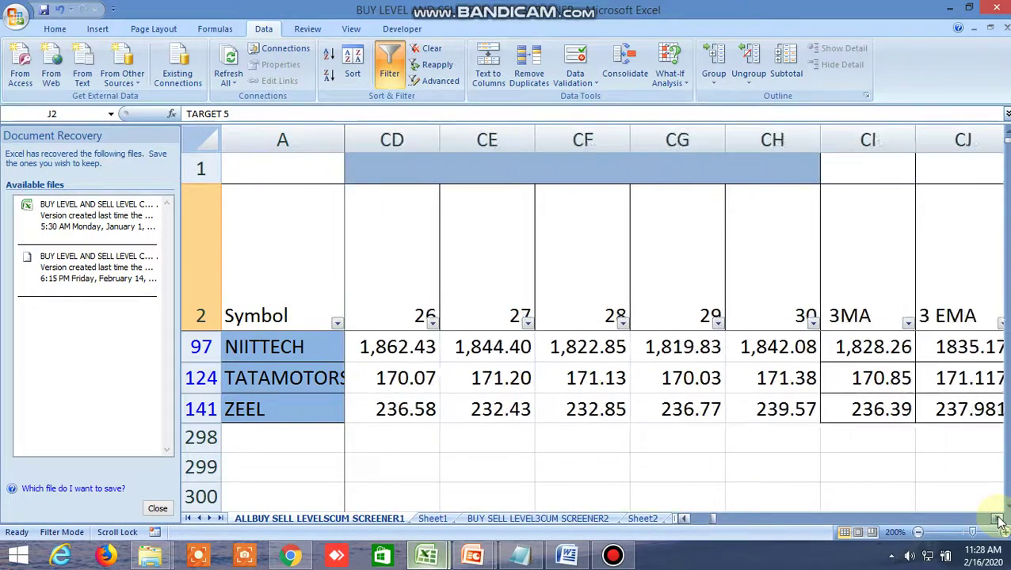
pyautogui.click(997, 518)
pyautogui.click(997, 518)
pyautogui.click(997, 518)
pyautogui.click(998, 519)
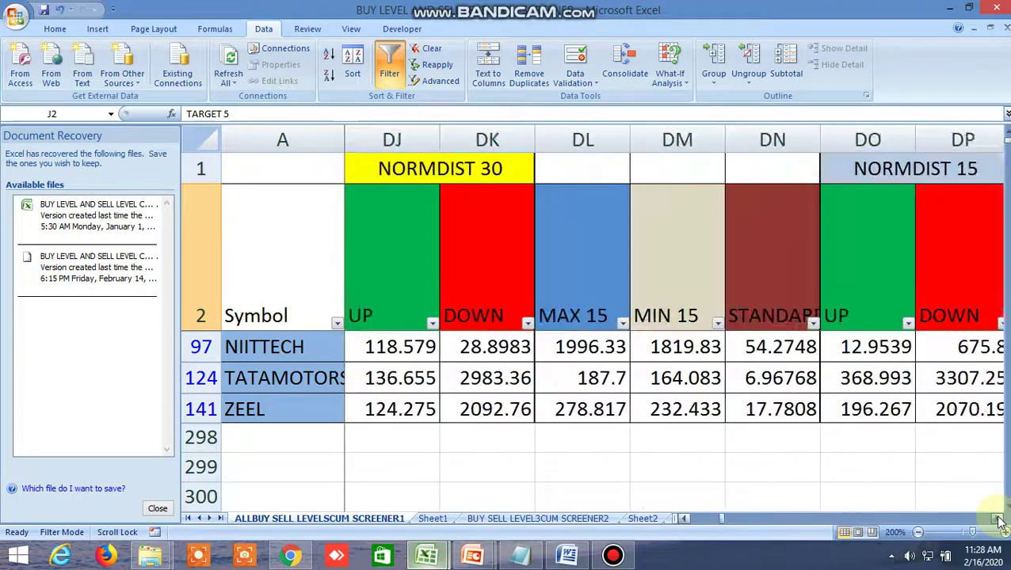
pyautogui.click(997, 519)
pyautogui.click(997, 519)
# Step: Review the R1 to R7 buy levels and the TIRONE LEVEL columns, and return to the sheet's first columns
pyautogui.moveTo(1000, 521); pyautogui.dragTo(999, 521)
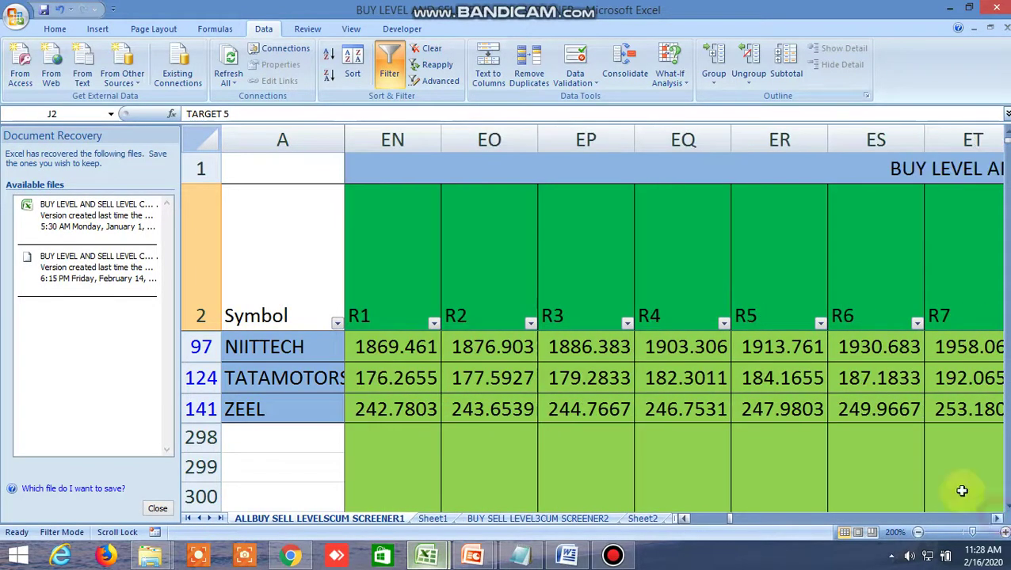
pyautogui.click(843, 163)
pyautogui.click(383, 270)
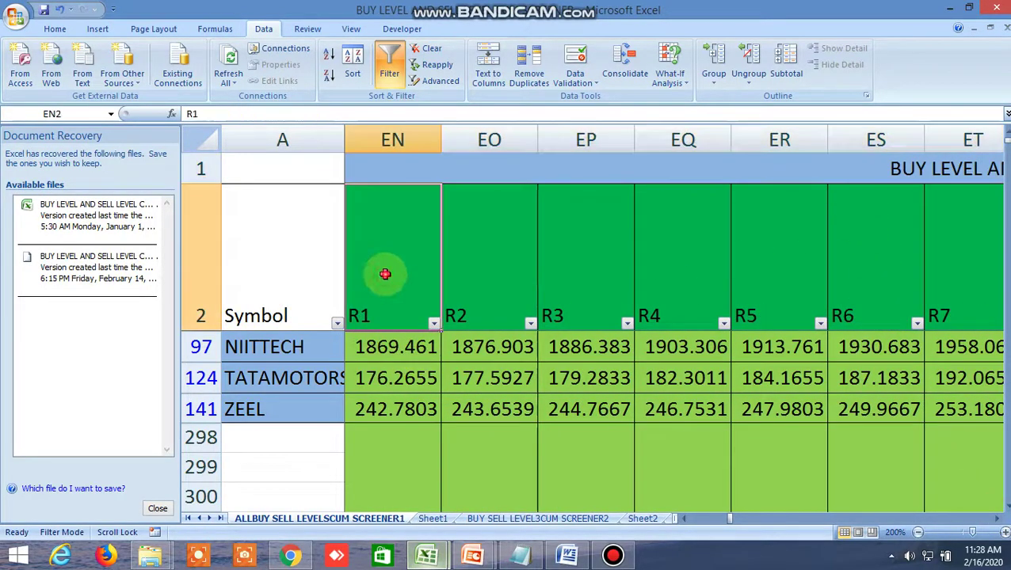
pyautogui.moveTo(1000, 520); pyautogui.dragTo(1000, 520)
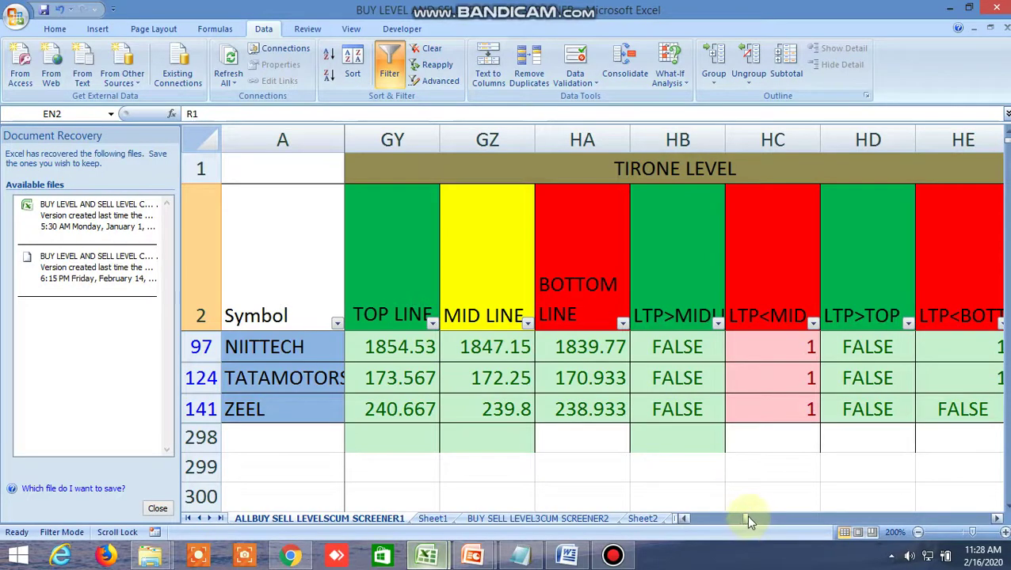
pyautogui.moveTo(749, 520); pyautogui.dragTo(654, 523)
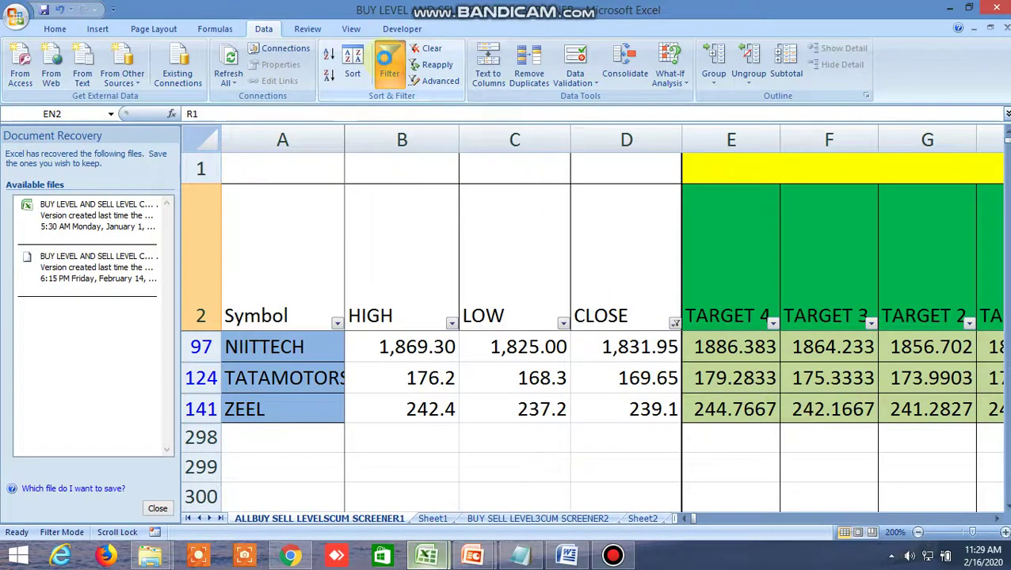
# Step: Turn off the sheet's filter and locate the BANKNIFTY FUT and nifty fut rows below the commodities
pyautogui.click(388, 63)
pyautogui.scroll(-2, 705, 412)
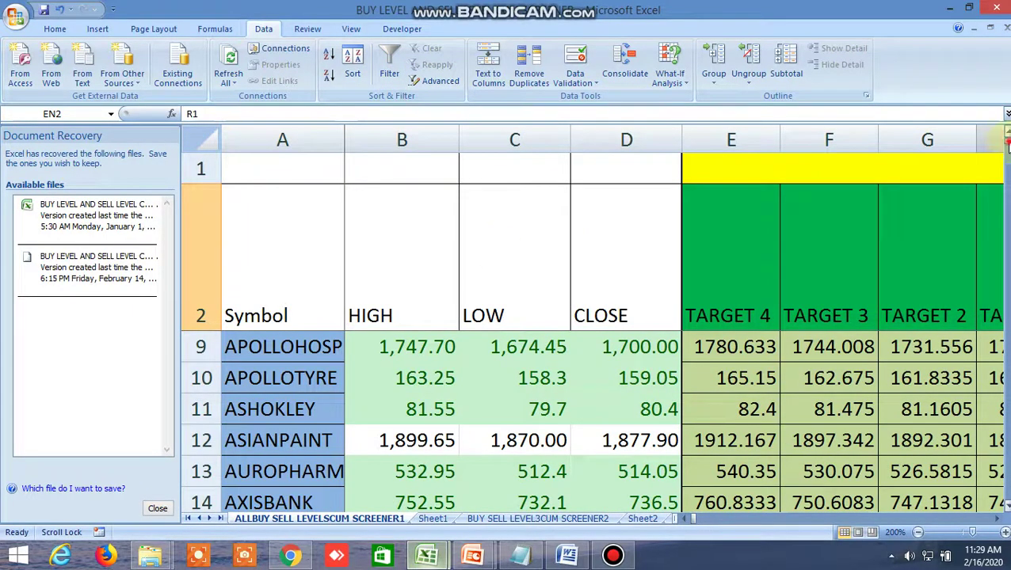
pyautogui.moveTo(1004, 205); pyautogui.dragTo(1004, 207)
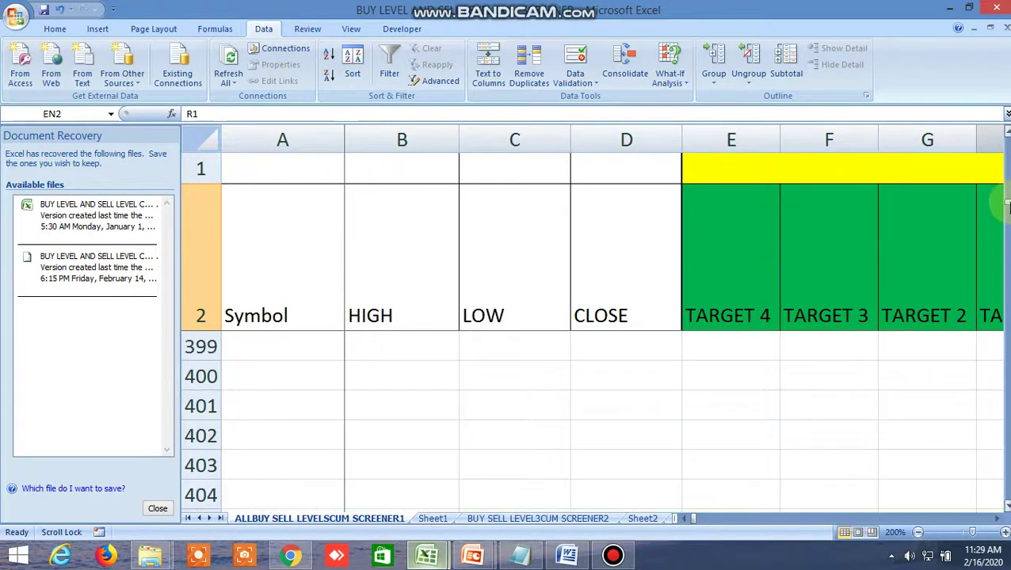
pyautogui.moveTo(1006, 166); pyautogui.dragTo(1006, 165)
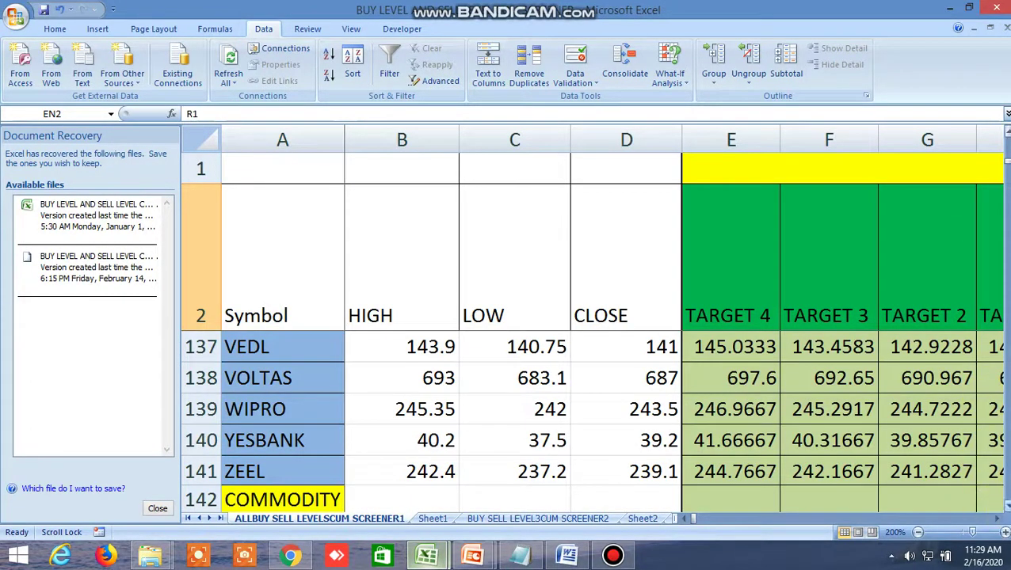
pyautogui.scroll(-5, 594, 419)
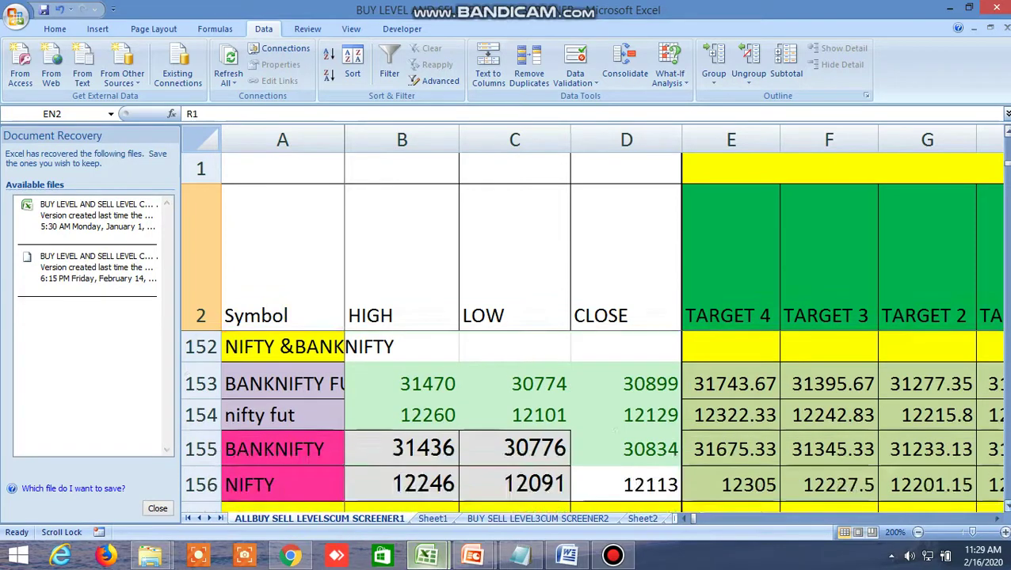
pyautogui.scroll(-1, 594, 419)
pyautogui.click(341, 352)
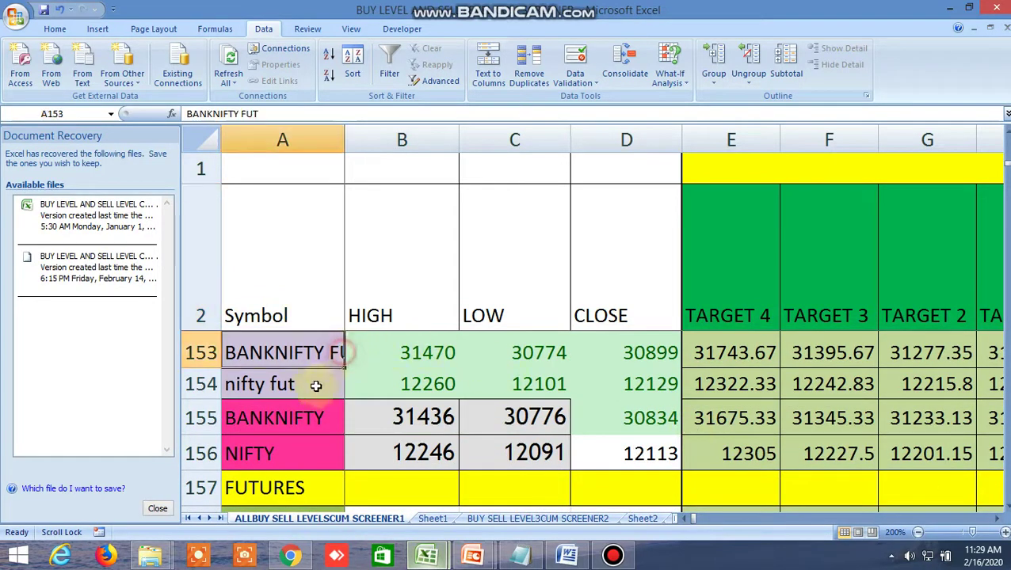
pyautogui.click(309, 387)
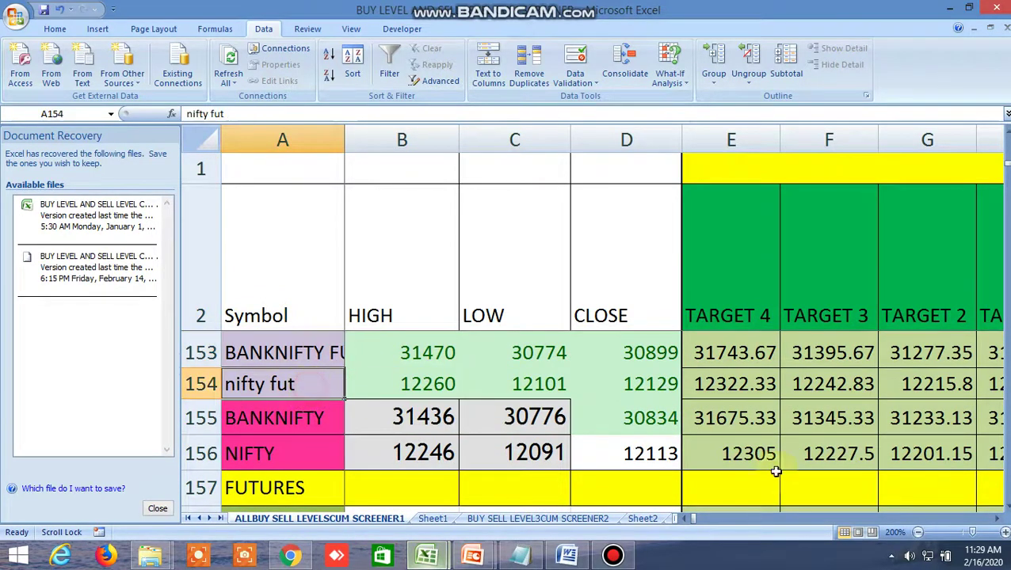
# Step: Examine the BANKNIFTY and NIFTY rows across the target and BUY ABOVE columns to TIRONE LEVEL, and return to the first columns
pyautogui.click(999, 519)
pyautogui.click(999, 519)
pyautogui.click(999, 519)
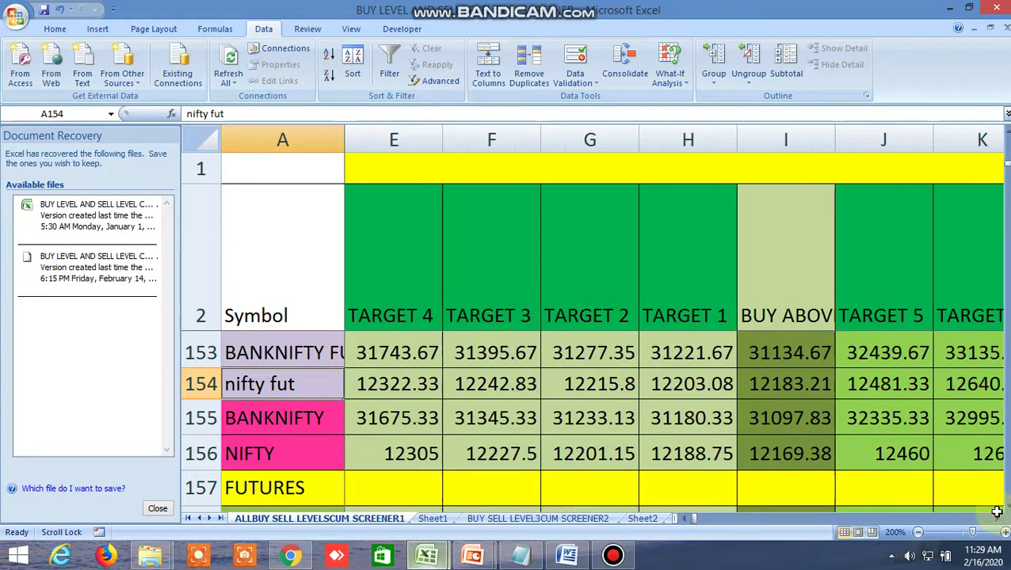
pyautogui.click(997, 512)
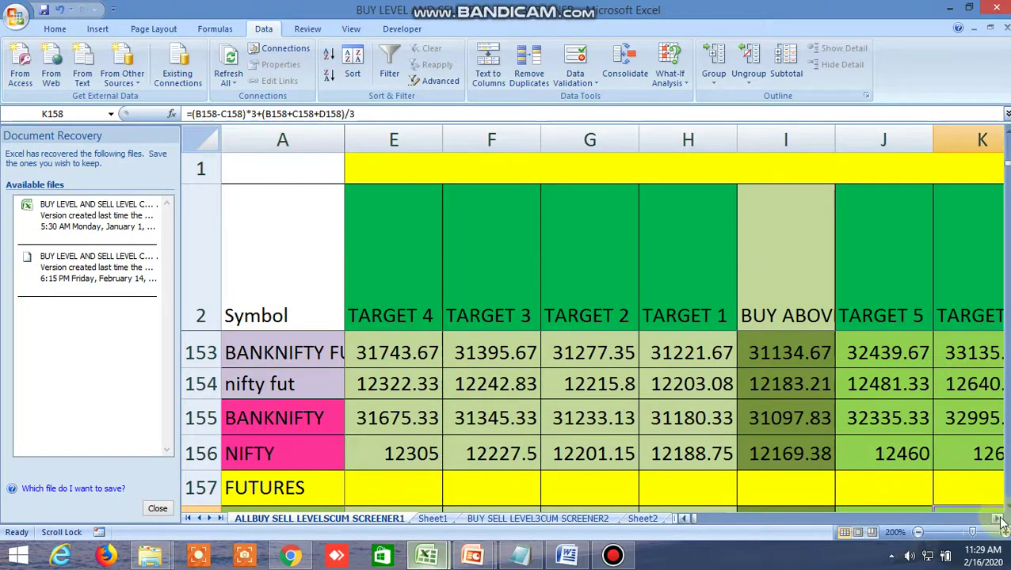
pyautogui.moveTo(999, 520); pyautogui.dragTo(1003, 519)
pyautogui.click(1002, 511)
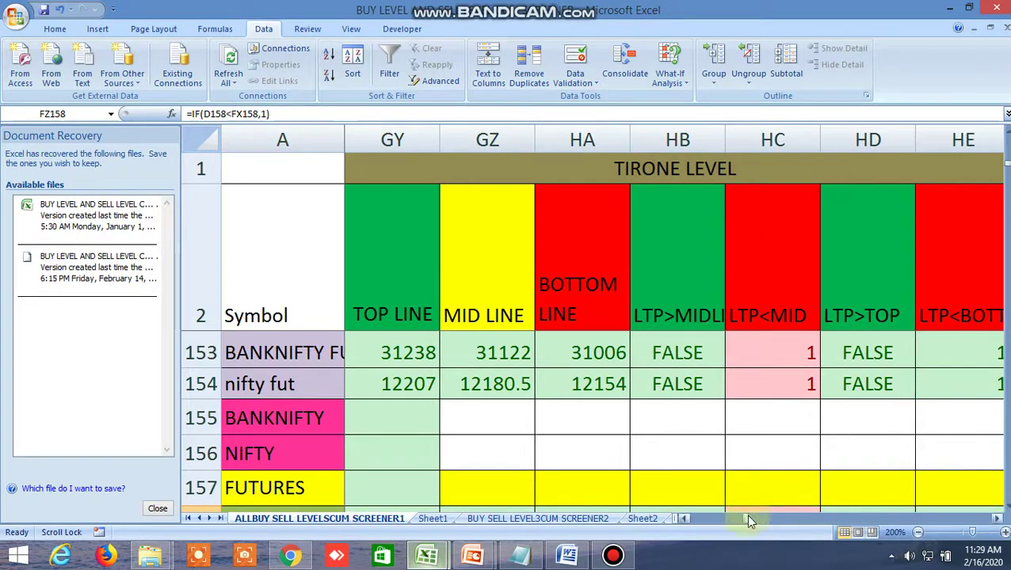
pyautogui.moveTo(749, 520); pyautogui.dragTo(677, 519)
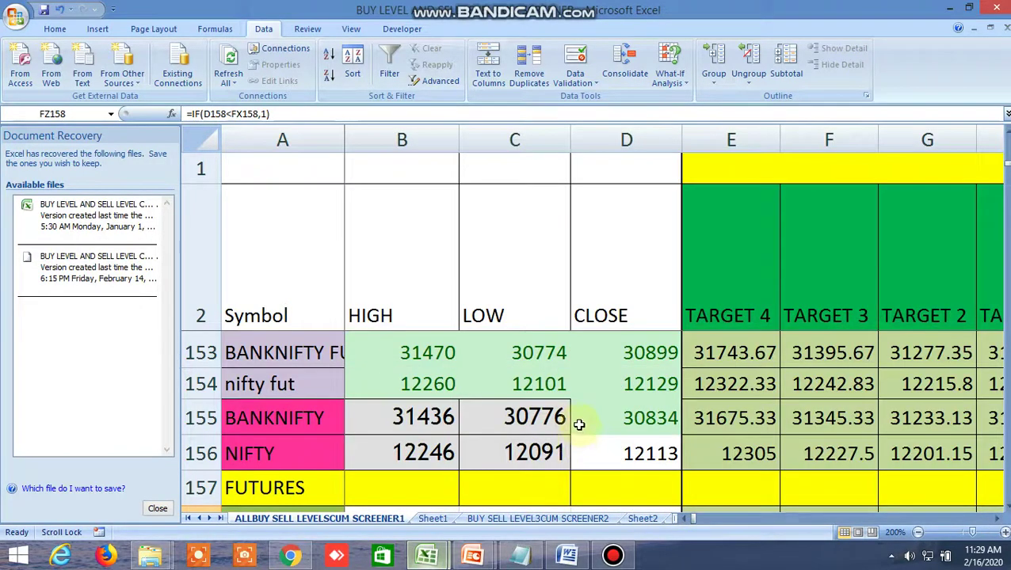
# Step: Locate the commodity rows from CRUDEOIL to ALUMINI and examine their target, LTP comparison and BUY LEVEL AND SELL LEVELS 2 columns
pyautogui.scroll(2, 582, 422)
pyautogui.scroll(1, 588, 421)
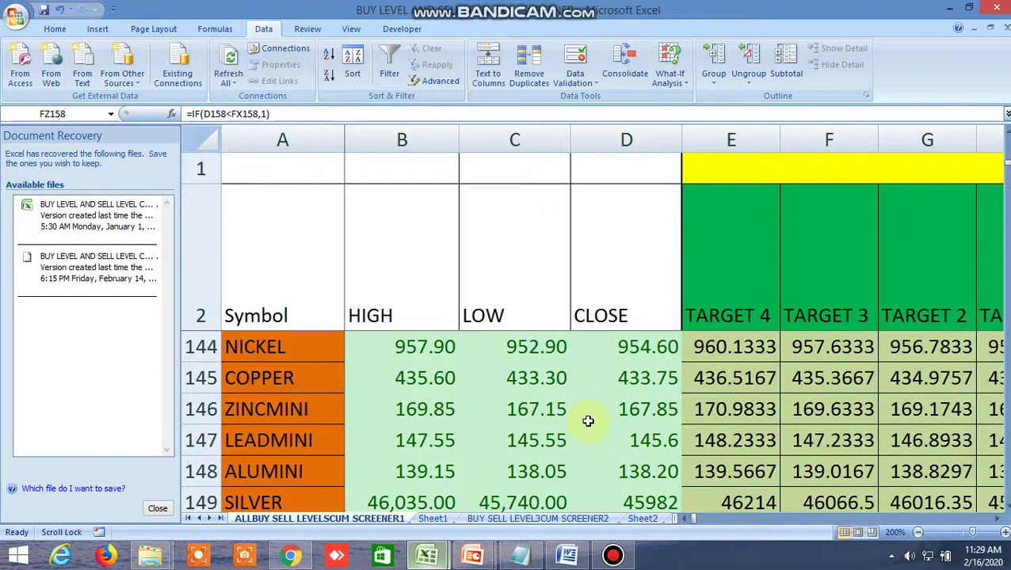
pyautogui.scroll(1, 592, 421)
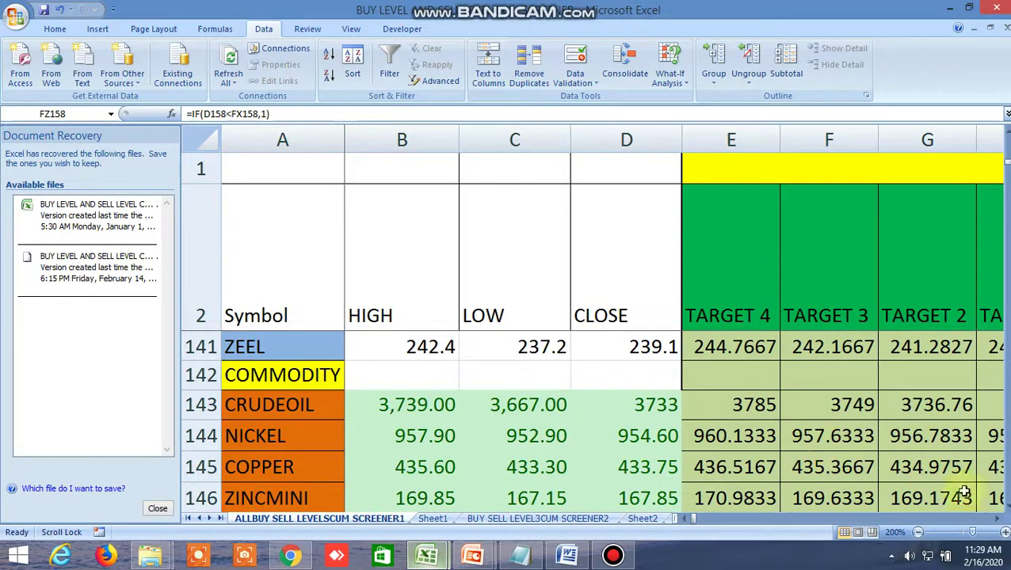
pyautogui.scroll(-1, 591, 421)
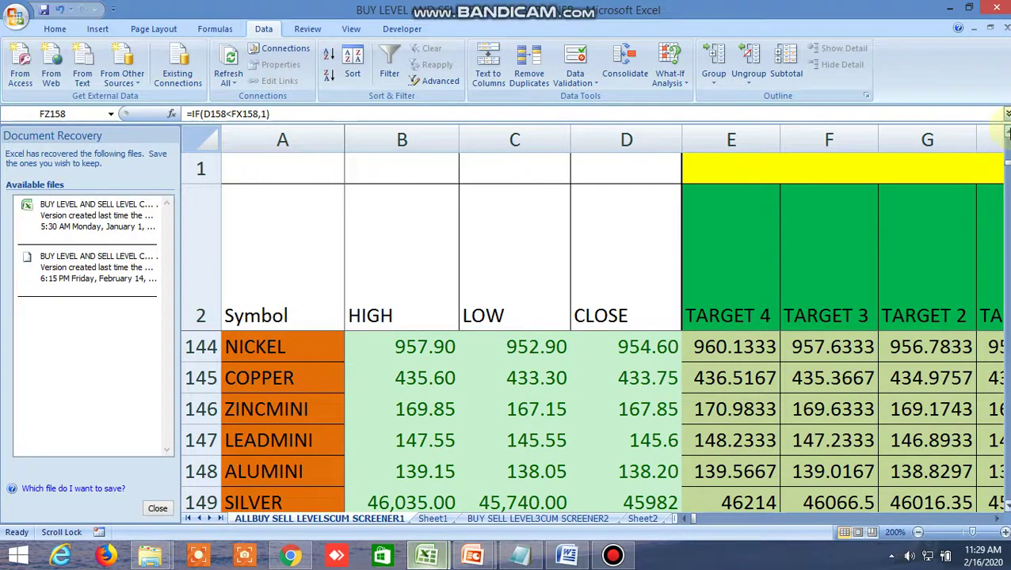
pyautogui.click(1006, 134)
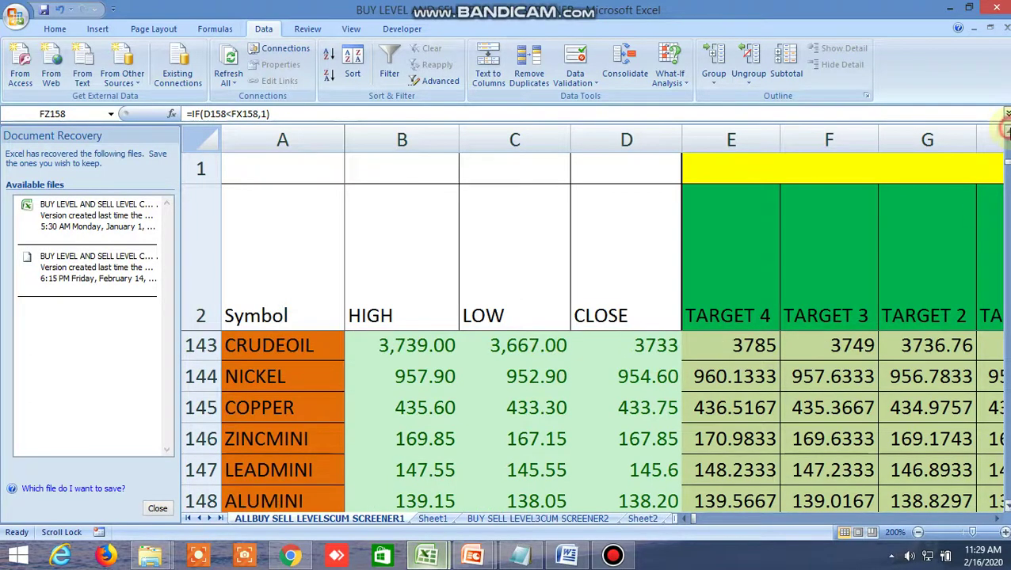
pyautogui.click(998, 520)
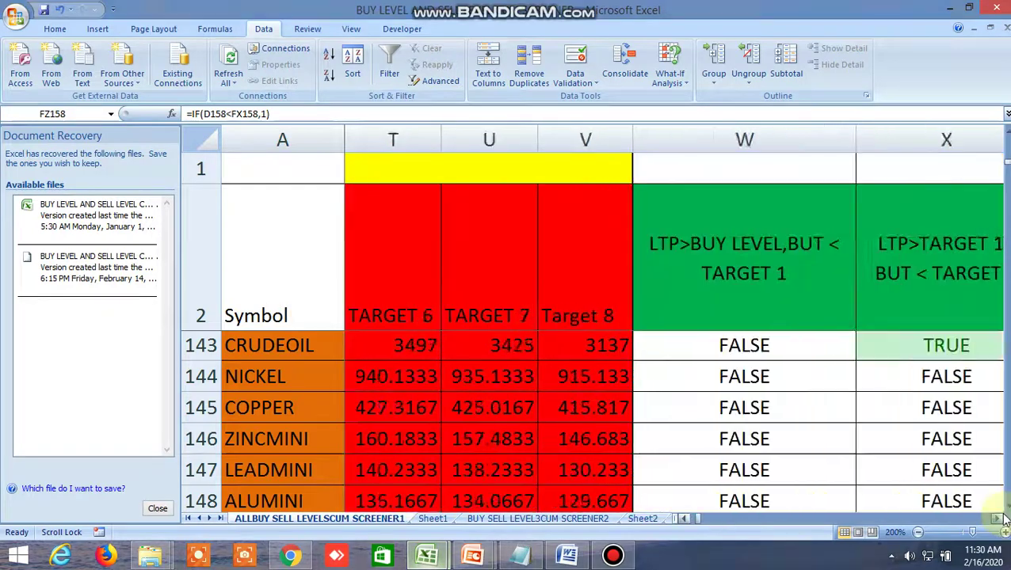
pyautogui.click(998, 519)
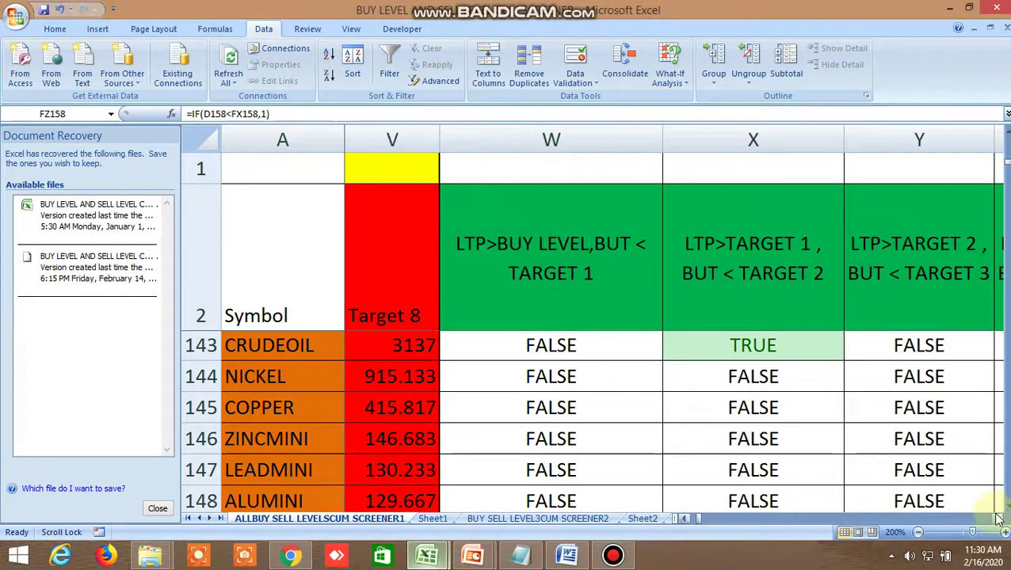
pyautogui.click(998, 519)
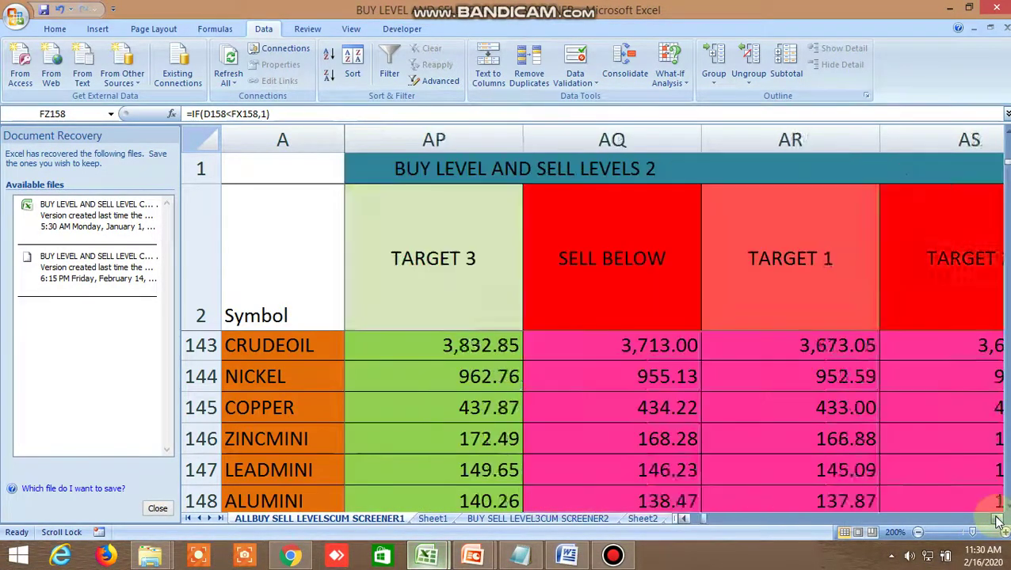
# Step: Examine the commodities' EMA and SMA crossover, BOLLINGERBAND, CHANNEL and TIRONE LEVEL columns, and return to the first columns
pyautogui.click(998, 520)
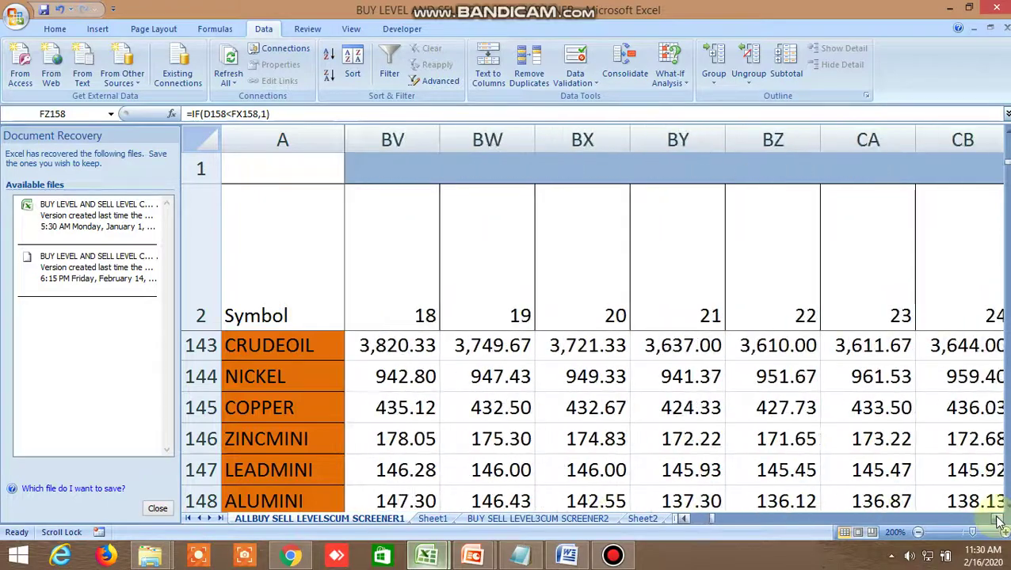
pyautogui.click(998, 520)
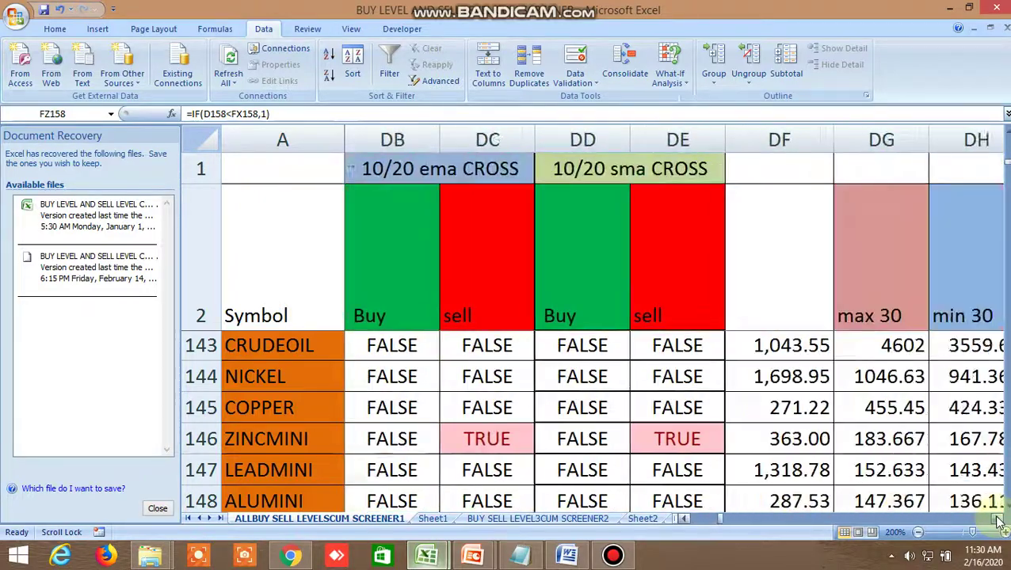
pyautogui.click(998, 519)
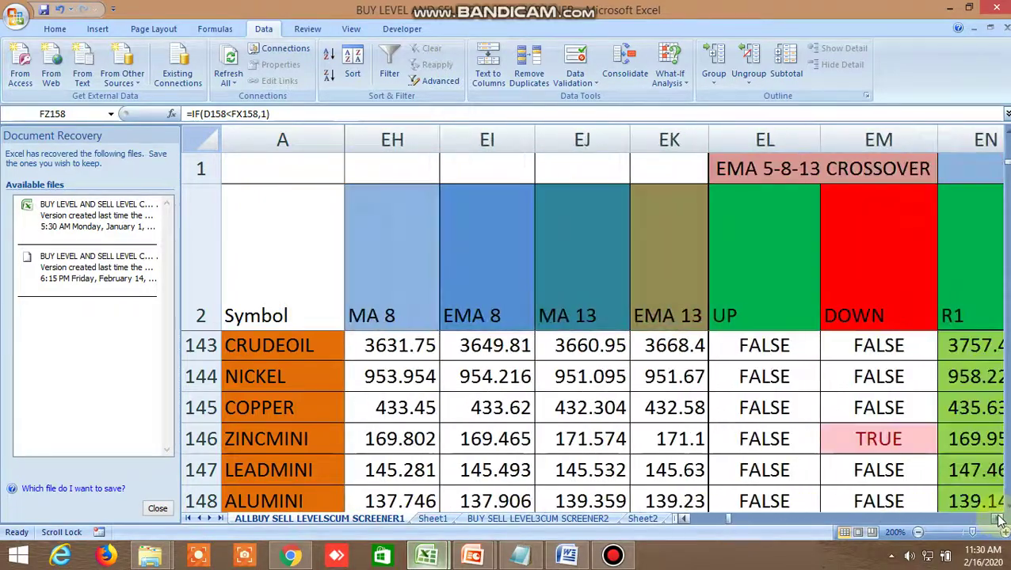
pyautogui.click(998, 520)
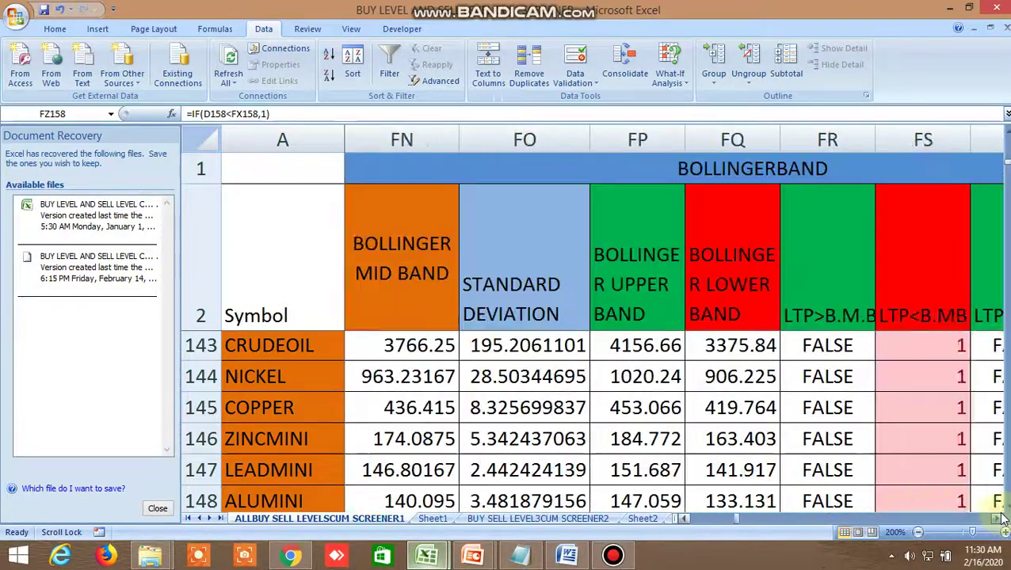
pyautogui.click(998, 519)
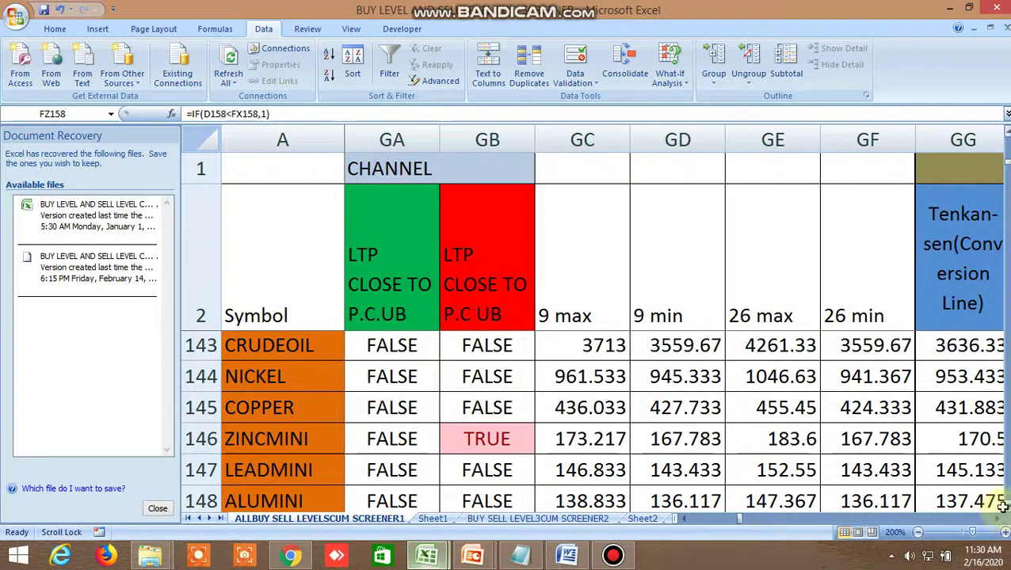
pyautogui.click(998, 520)
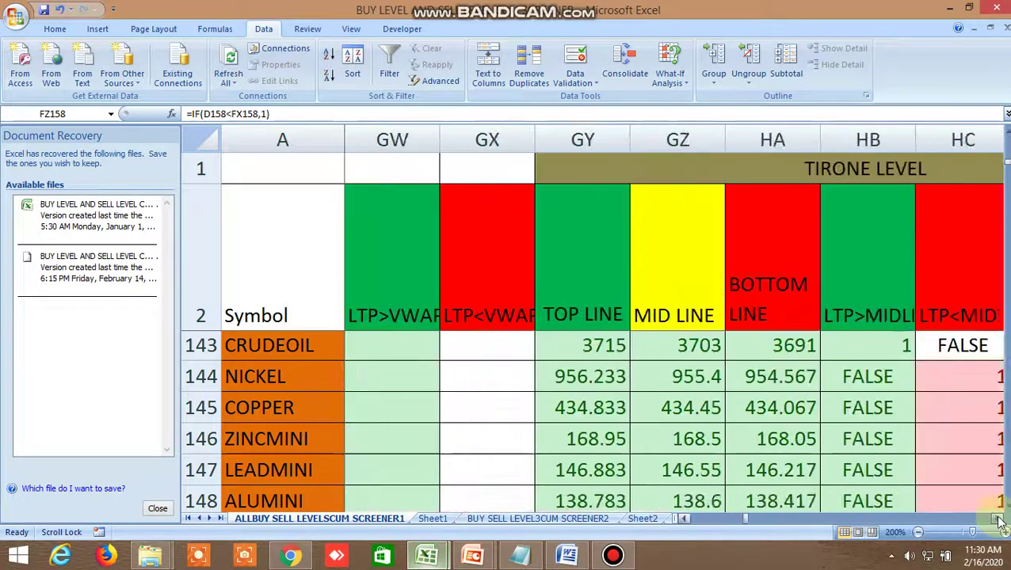
pyautogui.click(998, 519)
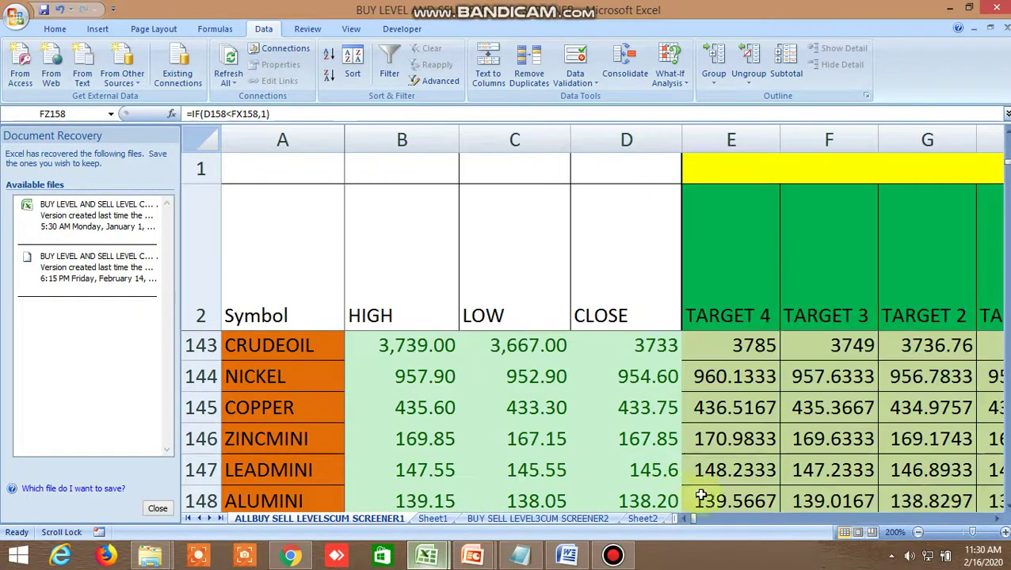
# Step: Examine the ZINCMINI to NATURAL GAS rows across the sell-level, stochastic, pivot point, Ichimoku cloud and linear regression columns, and return to the first columns
pyautogui.click(1004, 511)
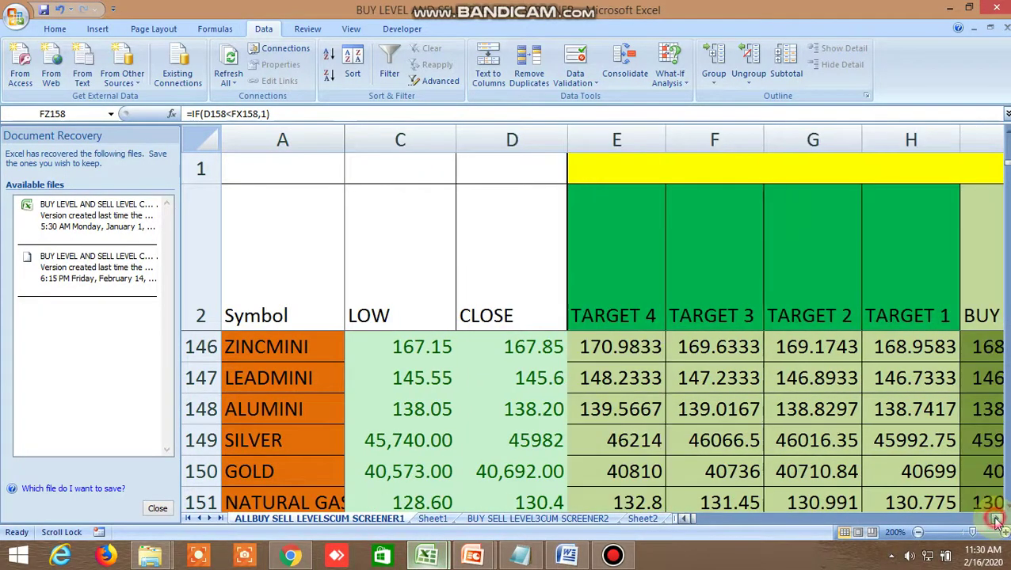
pyautogui.click(998, 519)
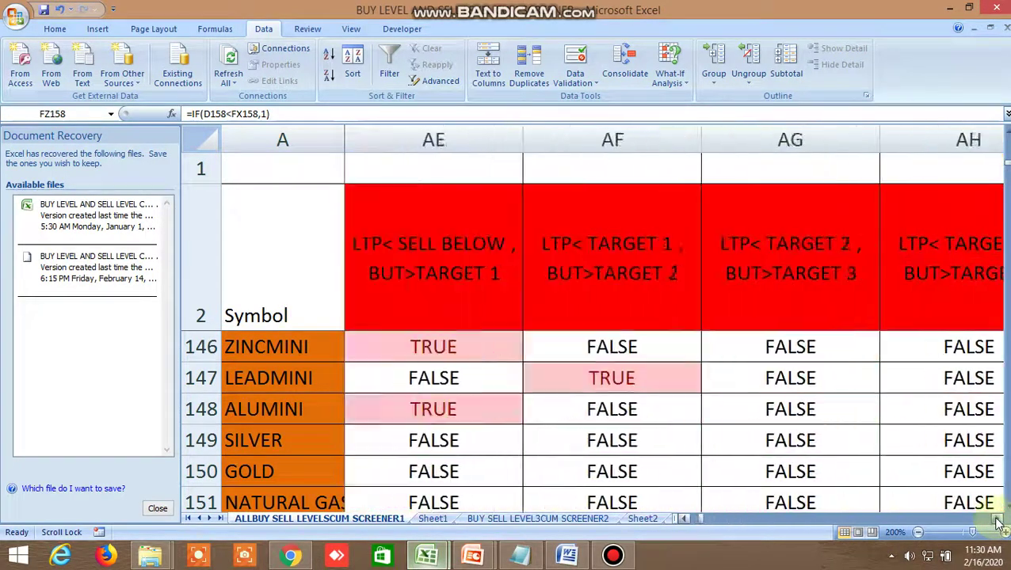
pyautogui.click(998, 520)
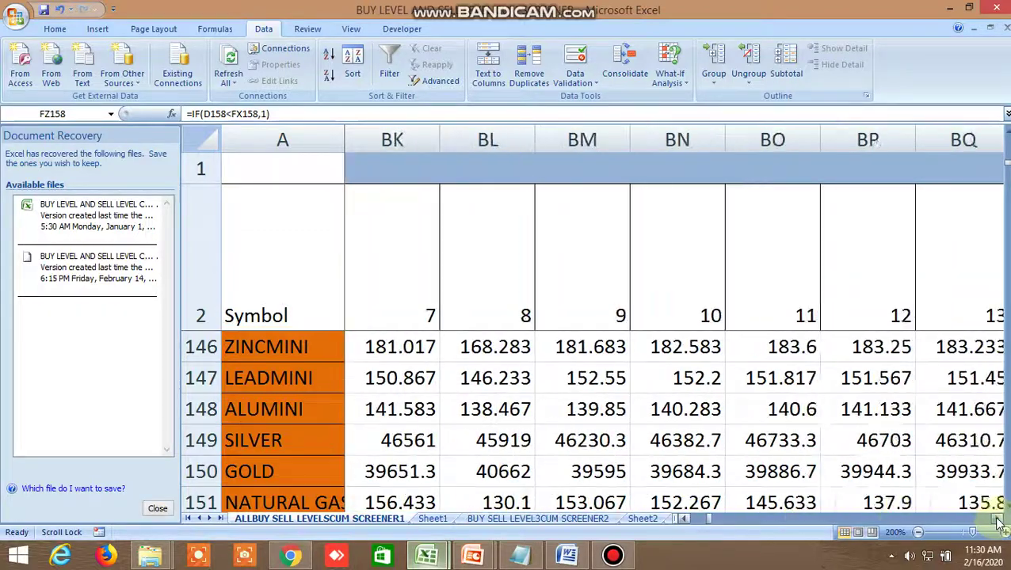
pyautogui.click(998, 519)
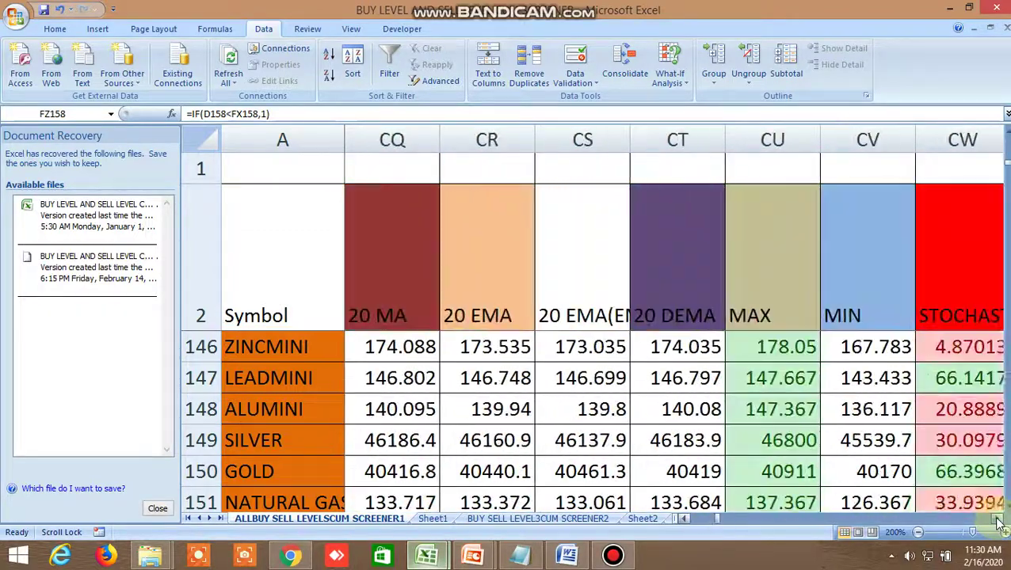
pyautogui.click(998, 519)
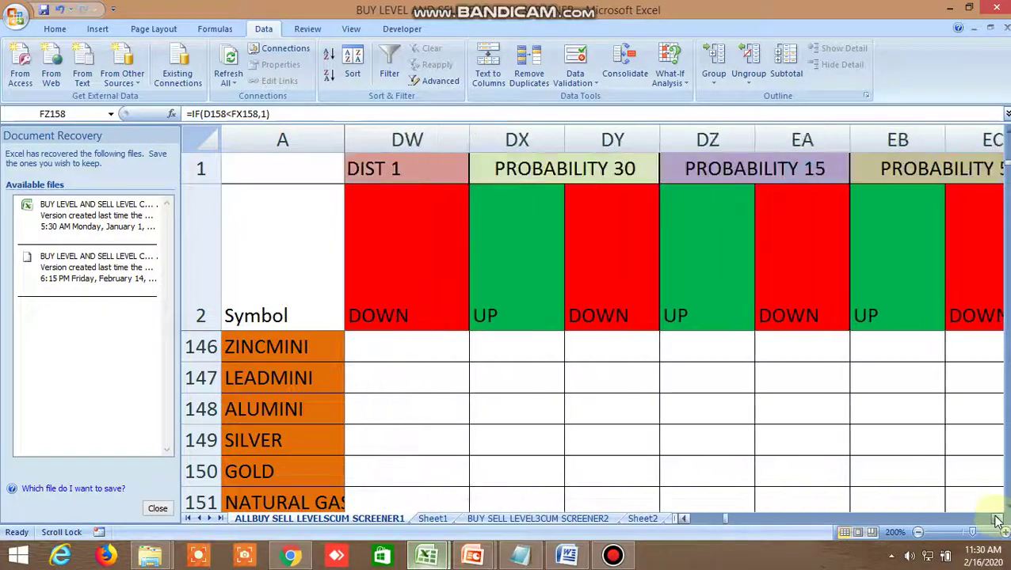
pyautogui.click(998, 520)
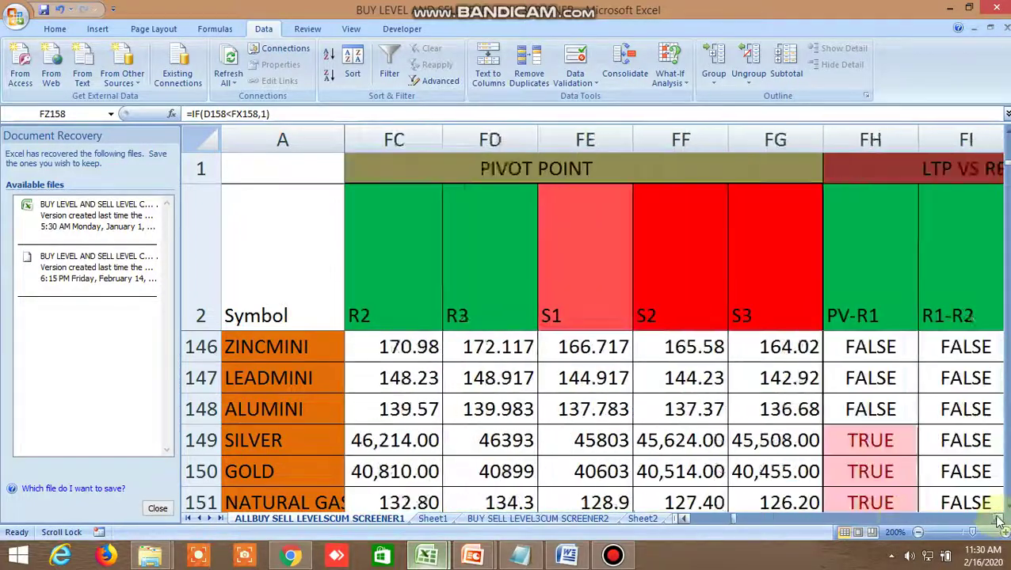
pyautogui.click(998, 520)
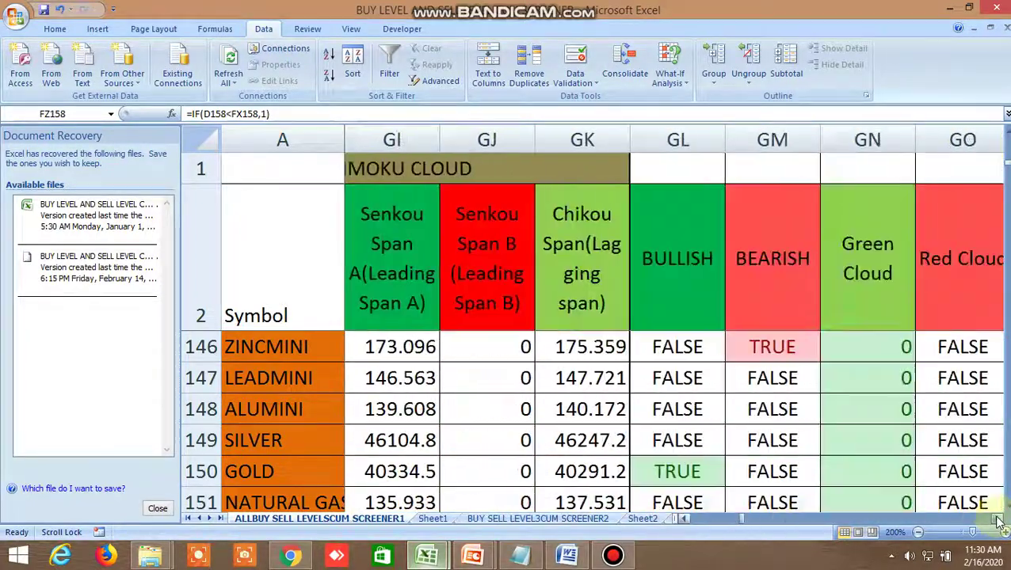
pyautogui.click(998, 520)
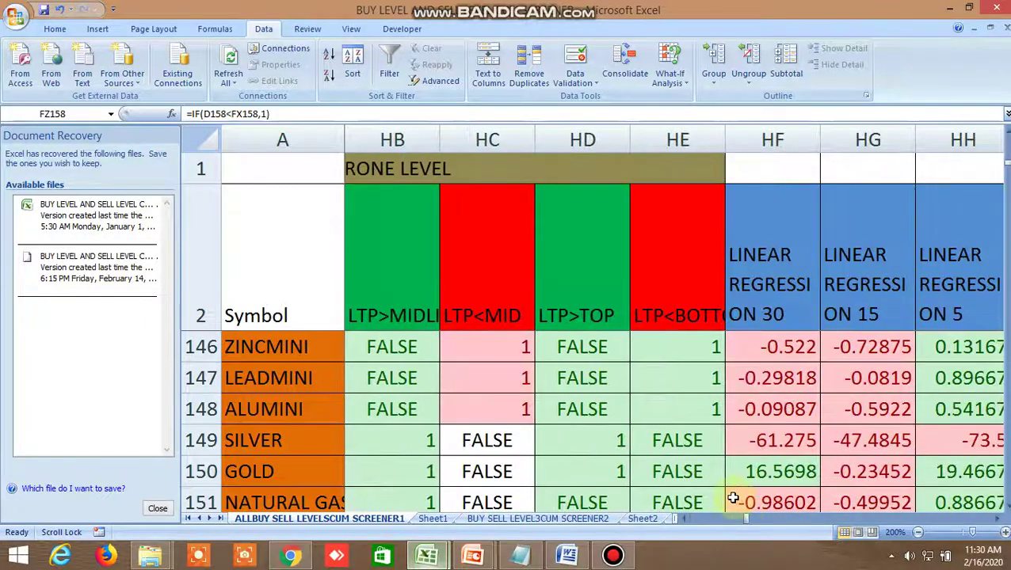
pyautogui.moveTo(747, 519); pyautogui.dragTo(737, 518)
pyautogui.moveTo(672, 522); pyautogui.dragTo(670, 520)
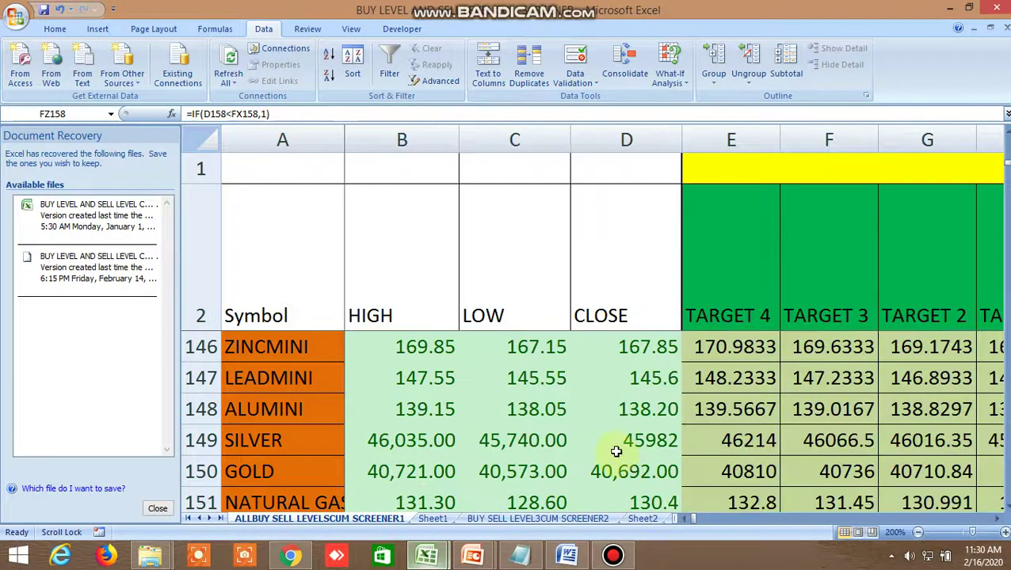
# Step: Go past the NIFTY & BANKNIFTY section to the stock futures rows from ADANIPOWER to ASHOKLEY
pyautogui.scroll(-1, 611, 412)
pyautogui.click(620, 448)
pyautogui.rightClick(619, 448)
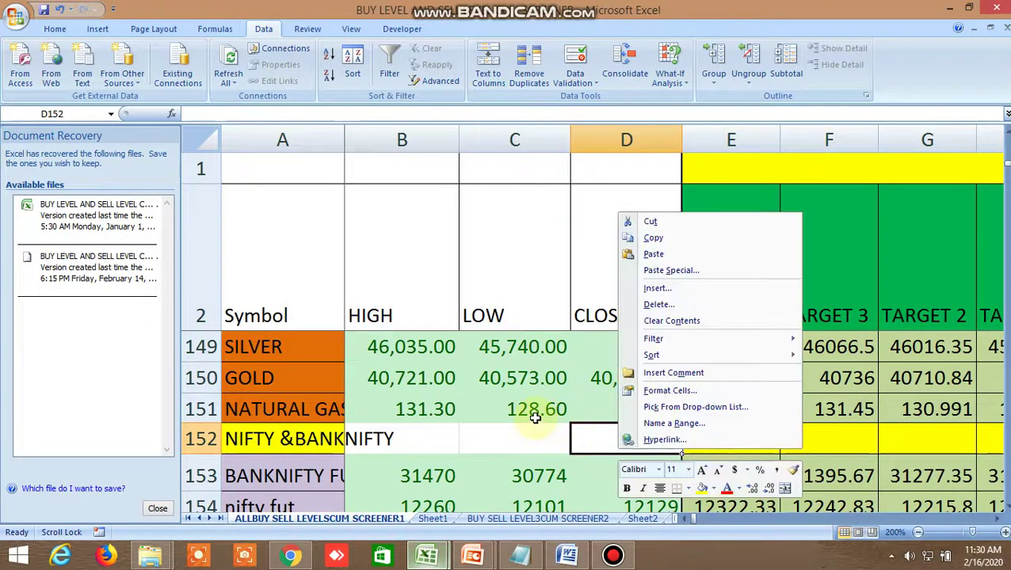
pyautogui.click(516, 428)
pyautogui.scroll(-4, 534, 440)
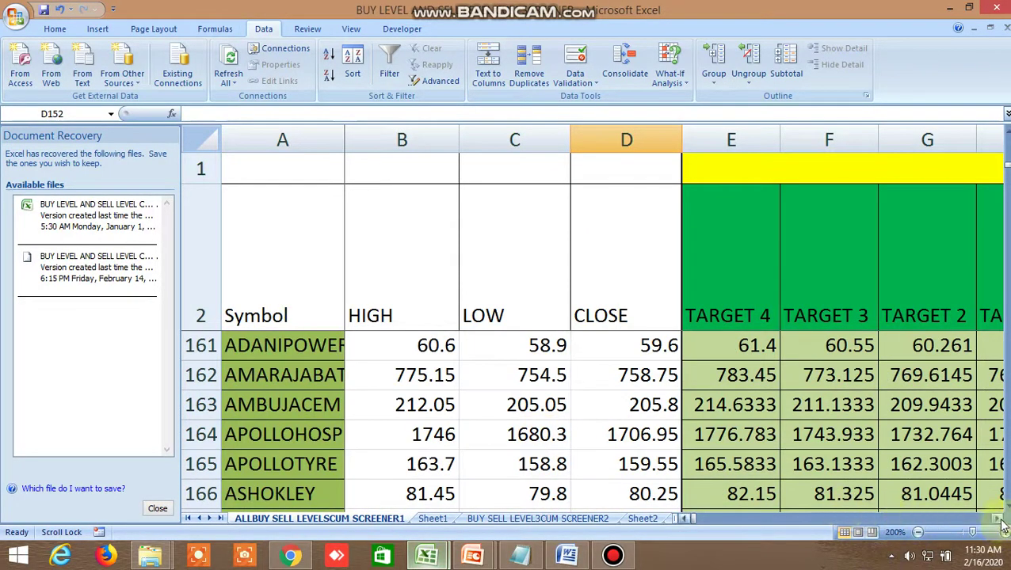
# Step: Switch to the BUY SELL LEVEL3CUM SCREENER2 sheet and go to its first stock rows in the numbered history columns 38 to 52
pyautogui.moveTo(1001, 522); pyautogui.dragTo(1000, 522)
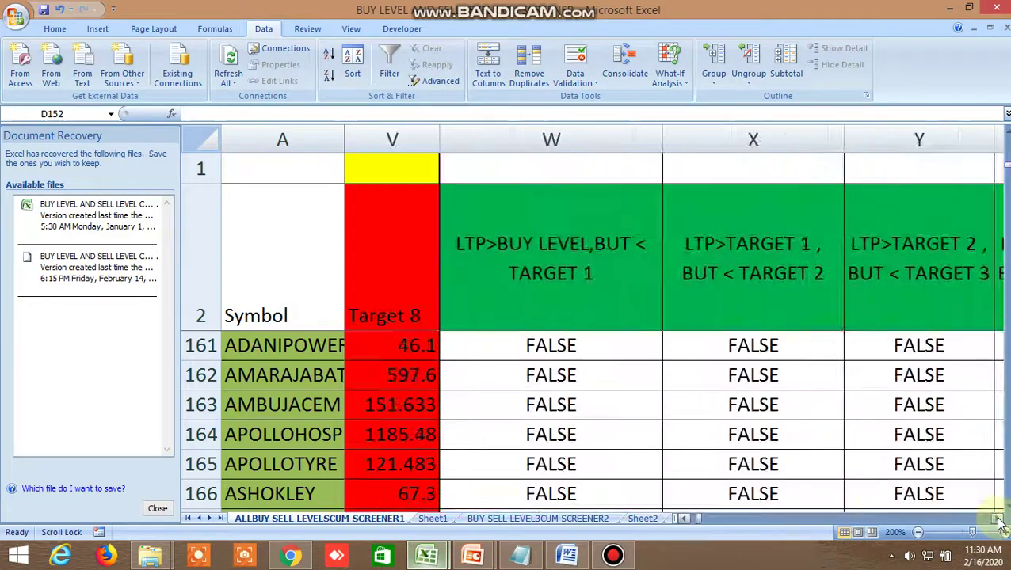
pyautogui.click(564, 519)
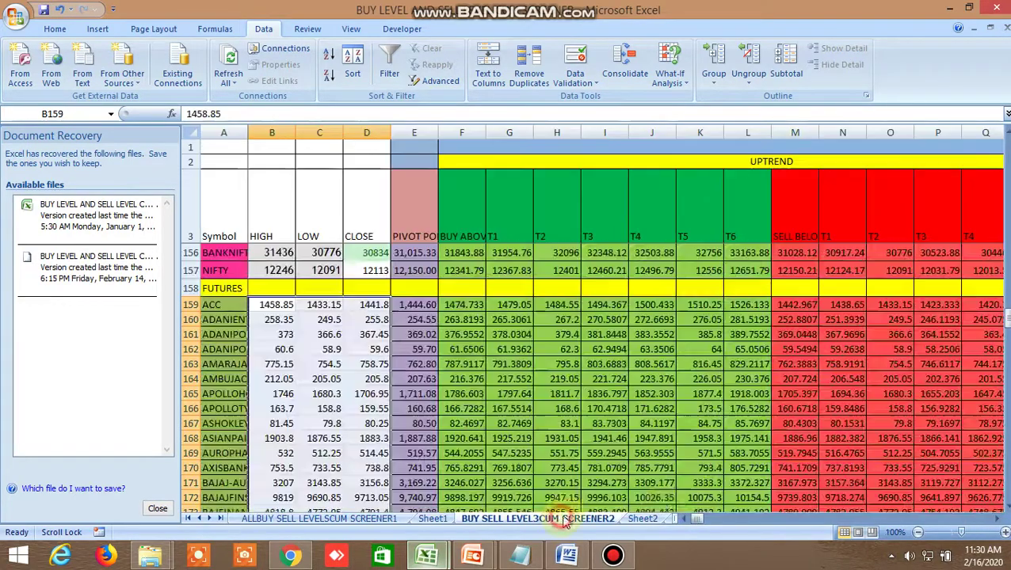
pyautogui.moveTo(702, 518); pyautogui.dragTo(721, 516)
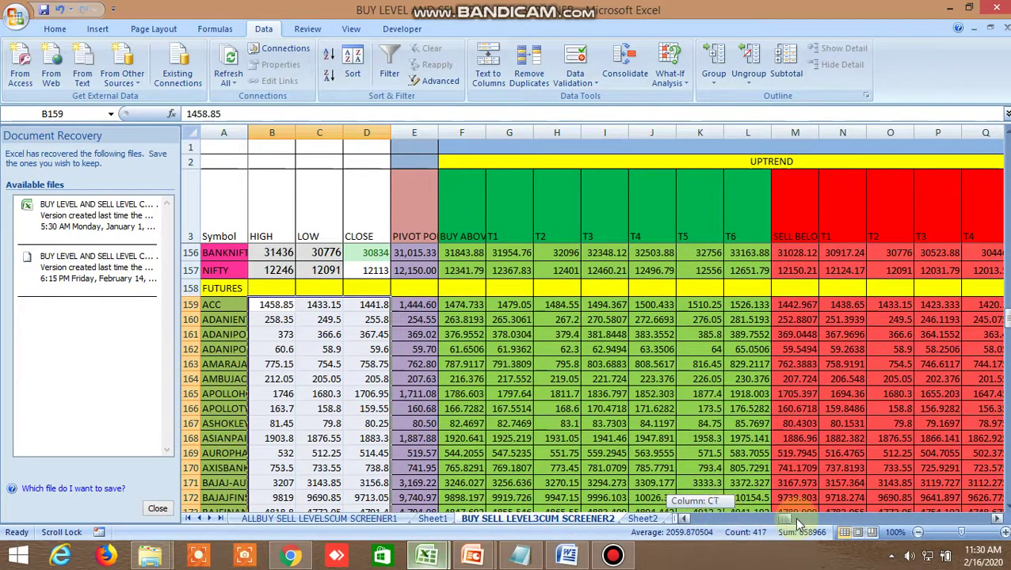
pyautogui.moveTo(794, 517); pyautogui.dragTo(793, 515)
pyautogui.scroll(4, 734, 389)
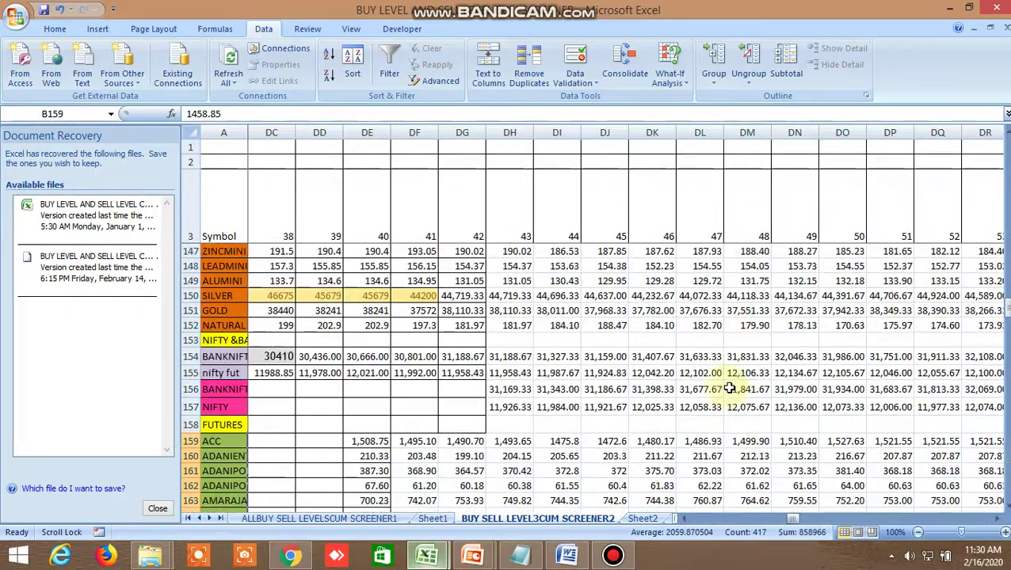
pyautogui.scroll(18, 728, 388)
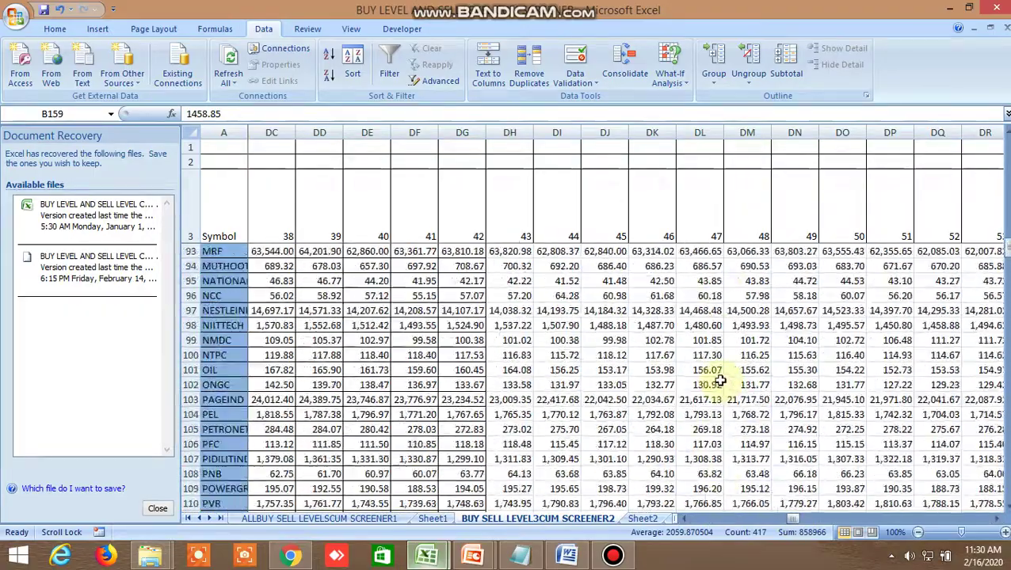
pyautogui.scroll(17, 719, 381)
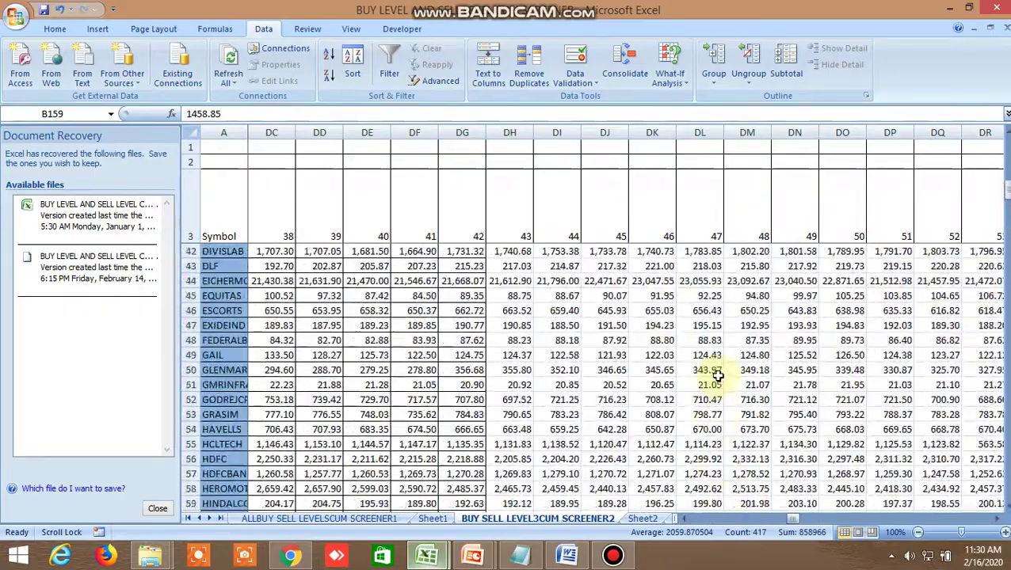
pyautogui.scroll(13, 715, 373)
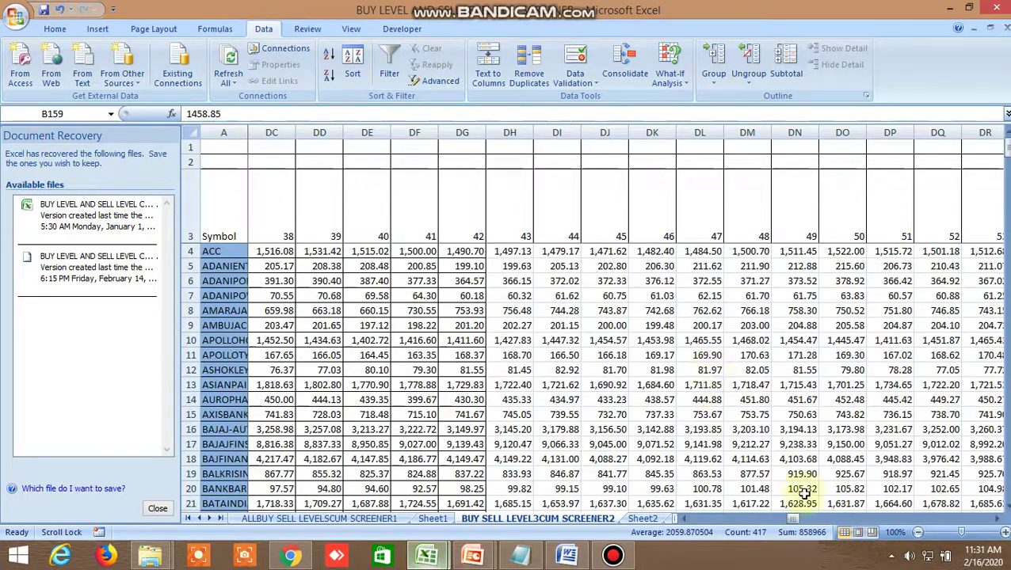
# Step: Examine the moving average crossover columns from 3EMA-20EMA-50EMA-100EMA back through 14 EMA to 9-55 EMA for the first stocks
pyautogui.moveTo(808, 524); pyautogui.dragTo(870, 526)
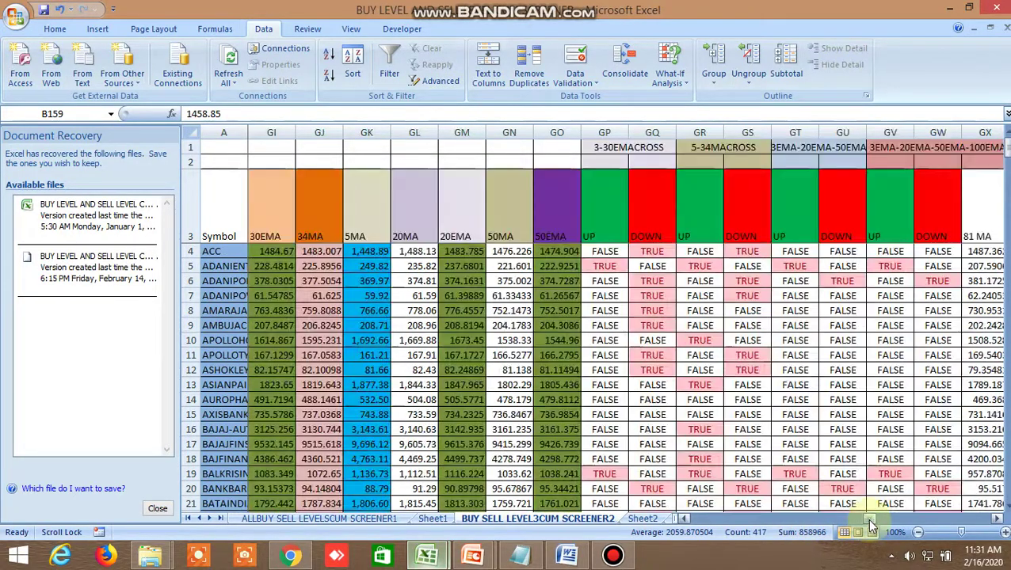
pyautogui.click(683, 519)
pyautogui.click(684, 519)
pyautogui.click(686, 519)
pyautogui.click(690, 519)
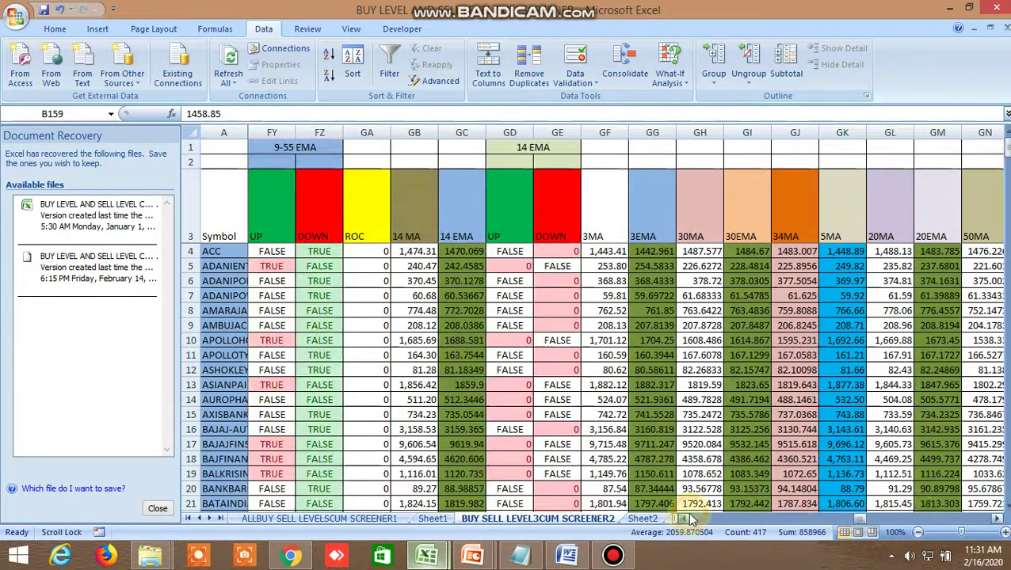
pyautogui.click(686, 519)
pyautogui.click(686, 518)
pyautogui.click(686, 519)
pyautogui.click(686, 518)
pyautogui.click(694, 505)
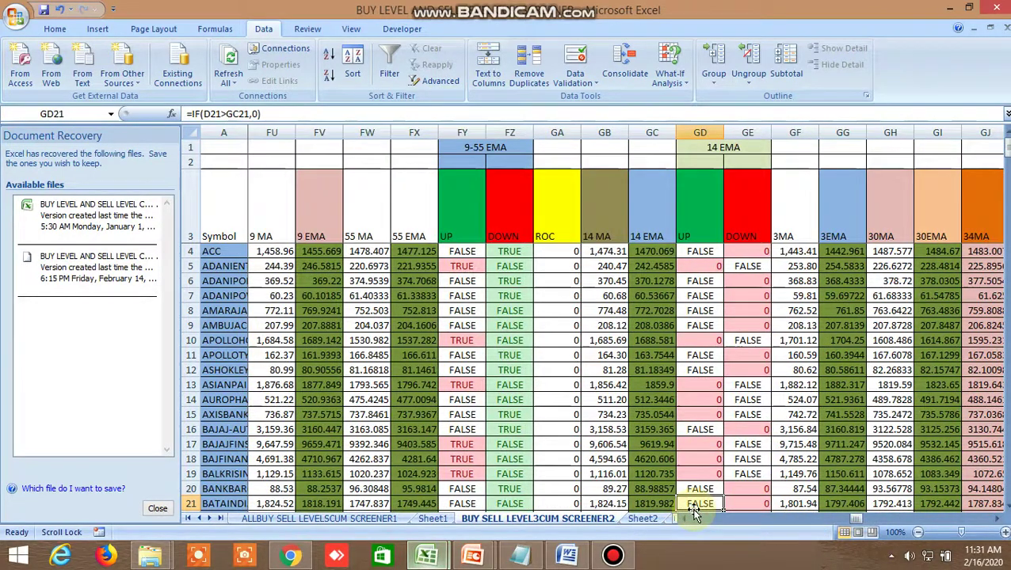
# Step: Examine the 100 MA CUT column, inspecting its header and the crossover formulas in the BOSCHLTD and BPCL rows
pyautogui.click(686, 519)
pyautogui.click(686, 518)
pyautogui.click(686, 519)
pyautogui.click(686, 518)
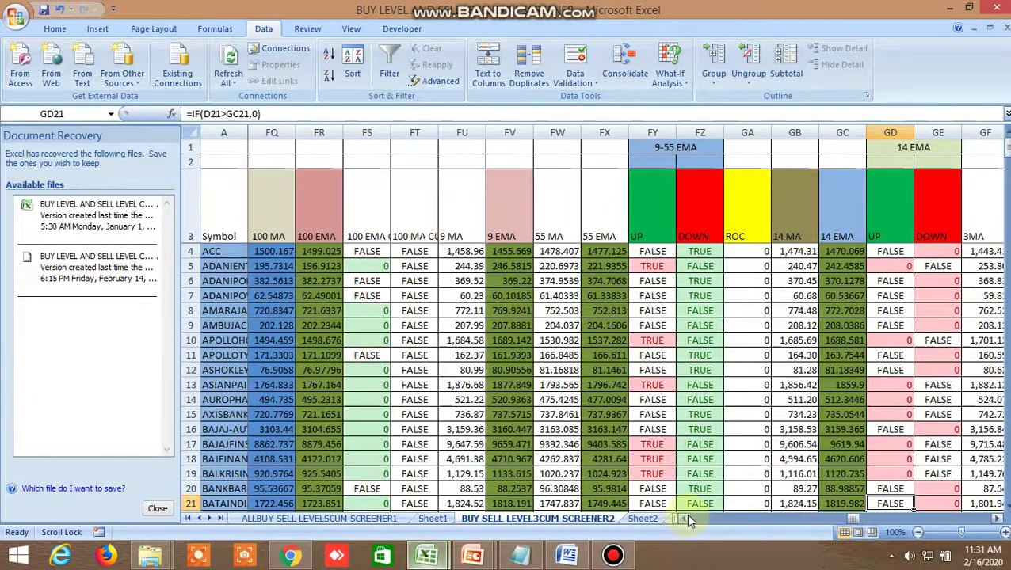
pyautogui.click(686, 518)
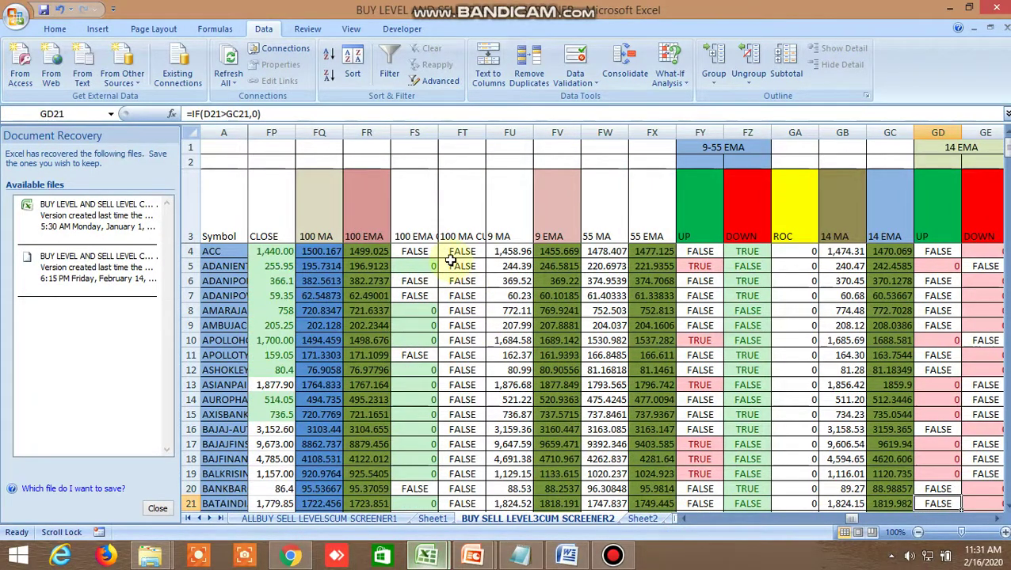
pyautogui.scroll(-4, 450, 262)
pyautogui.click(468, 430)
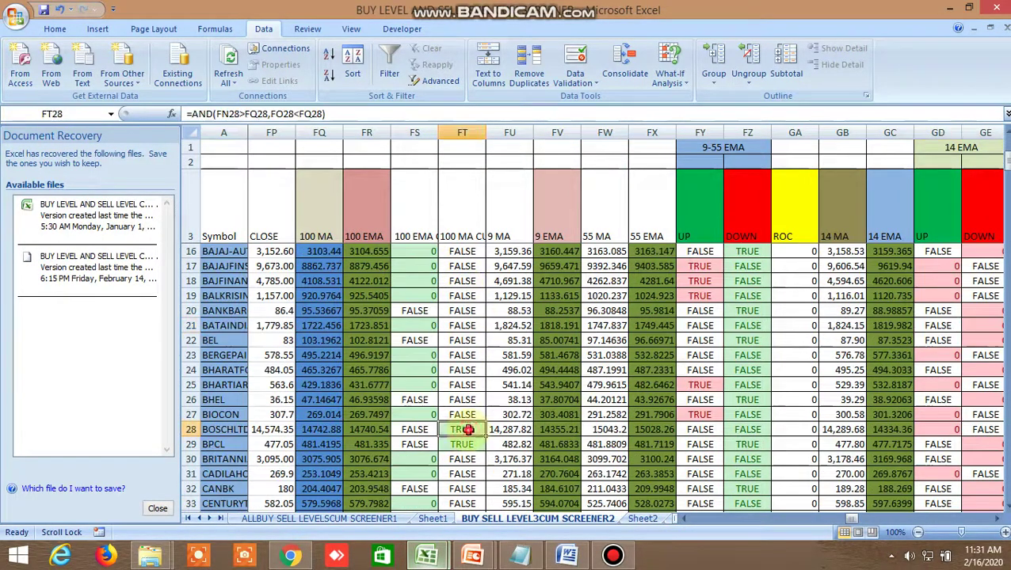
pyautogui.click(452, 217)
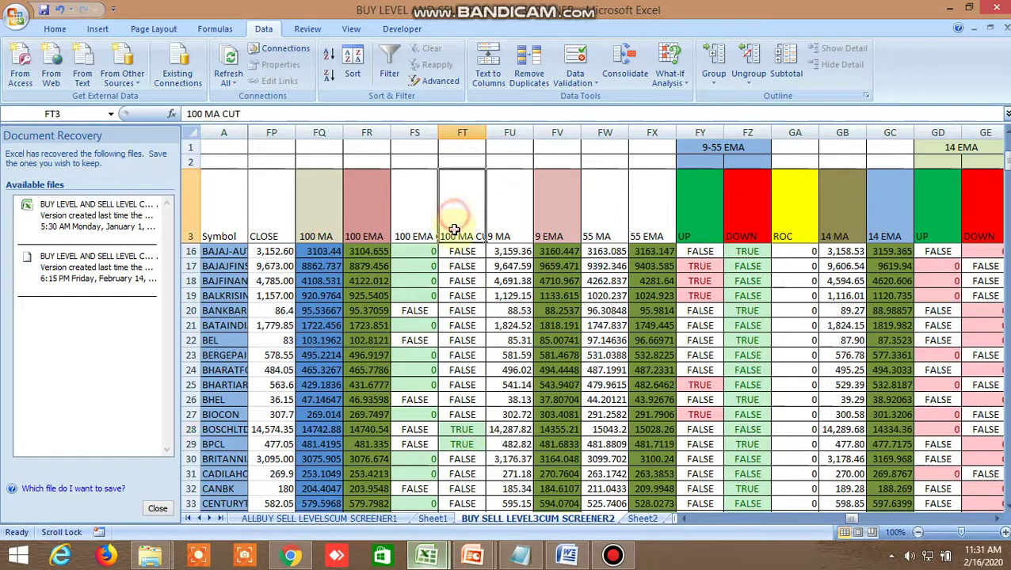
pyautogui.click(473, 427)
pyautogui.scroll(-2, 508, 428)
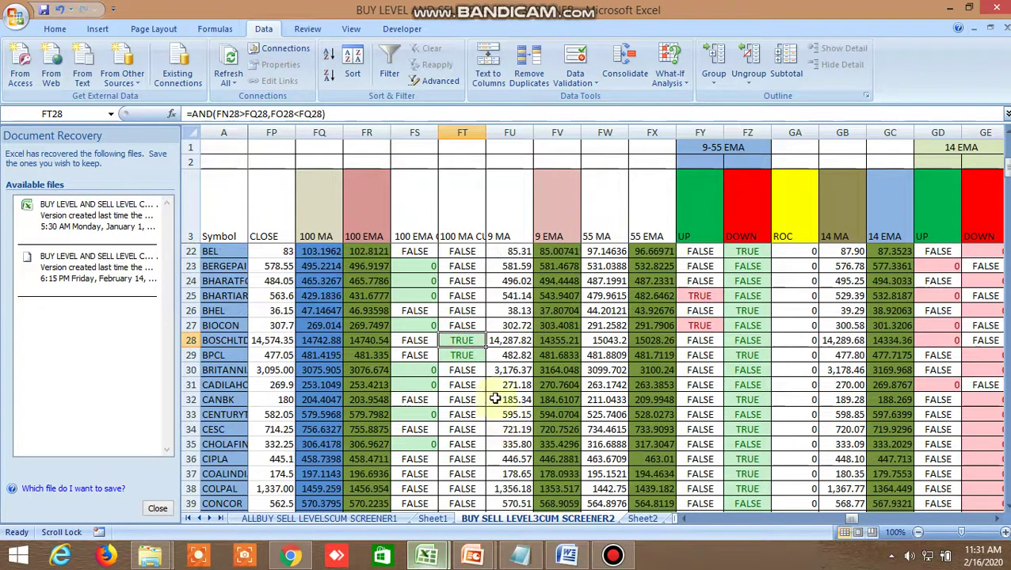
pyautogui.click(466, 356)
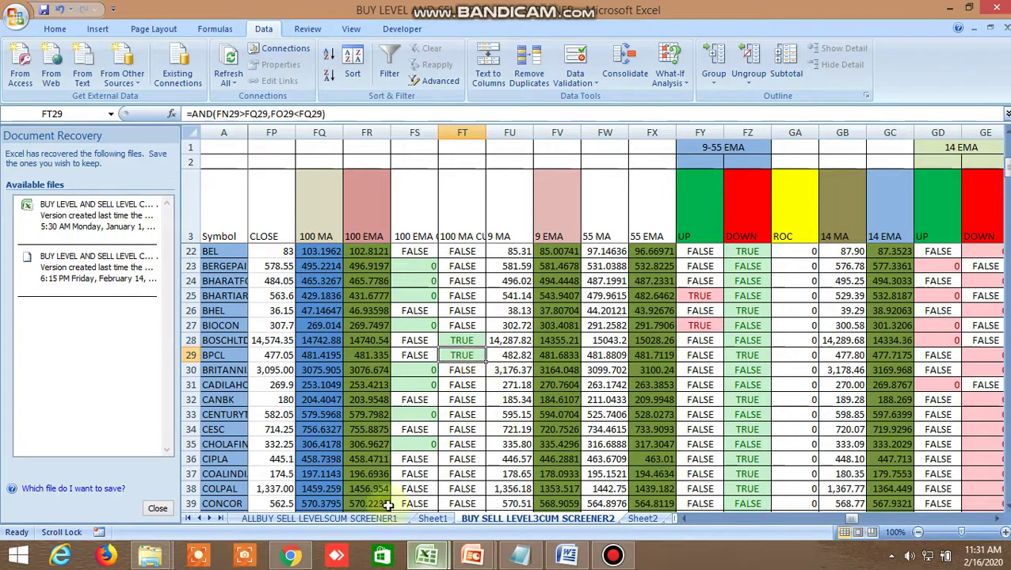
# Step: Switch to the Kite chart in Chrome and open the NSE chart of BPCL to check its moving average crossover
pyautogui.click(289, 555)
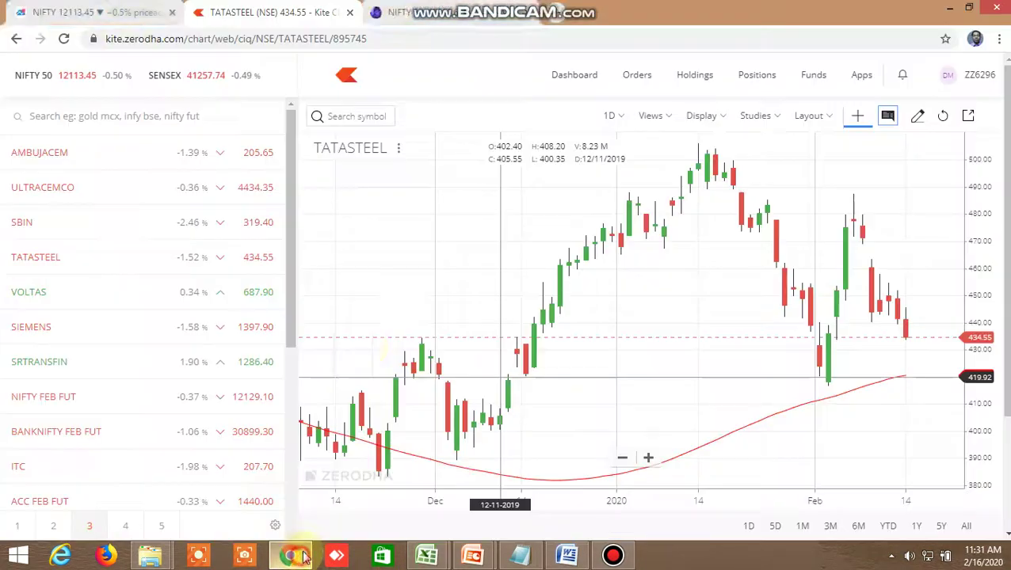
pyautogui.click(350, 115)
pyautogui.write('bp')
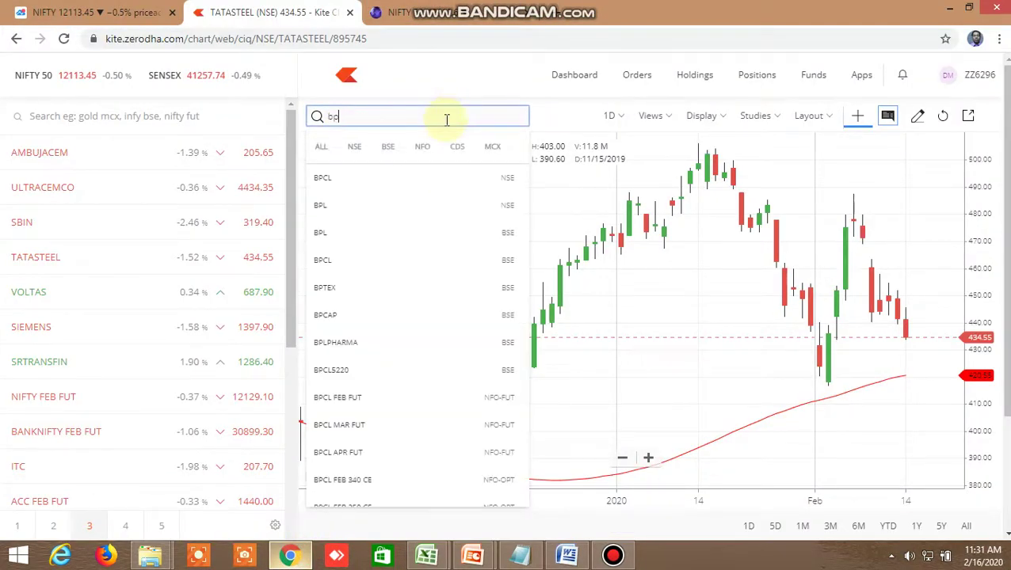
pyautogui.write('cl')
pyautogui.click(429, 175)
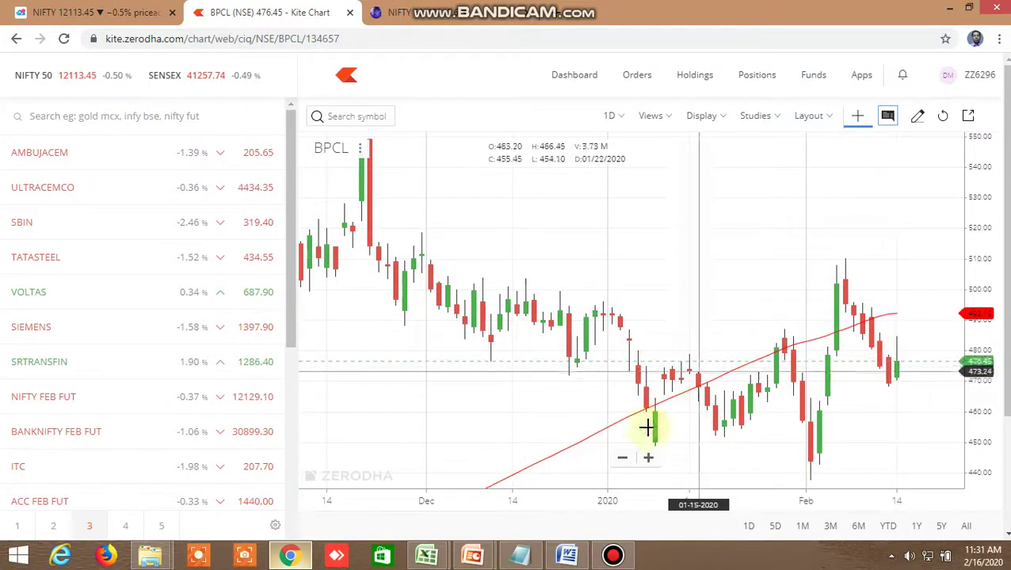
# Step: Return to the screener workbook in Excel and inspect the 100 MA CUT signals around row 48 and GAIL
pyautogui.moveTo(443, 552)
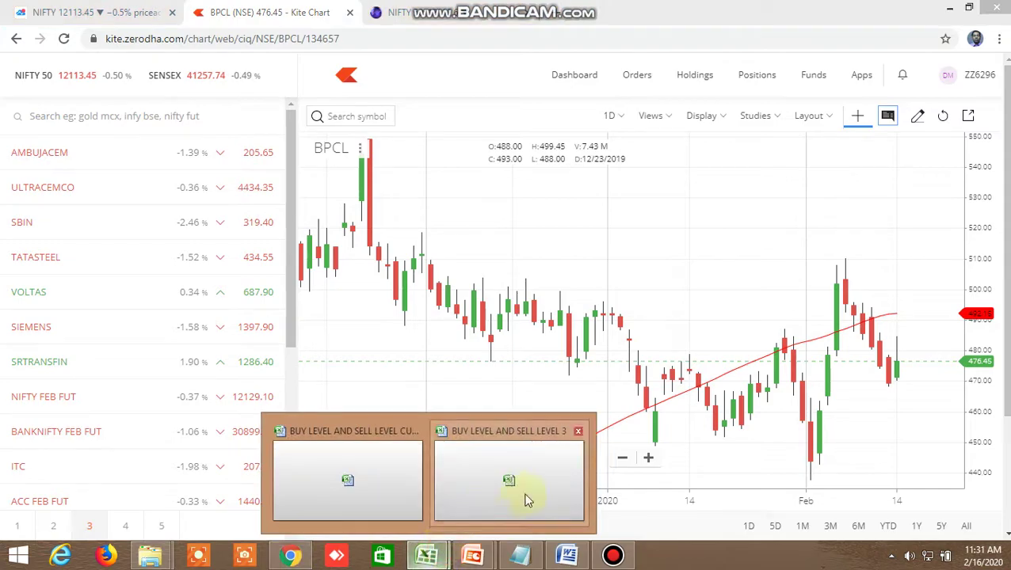
pyautogui.click(358, 467)
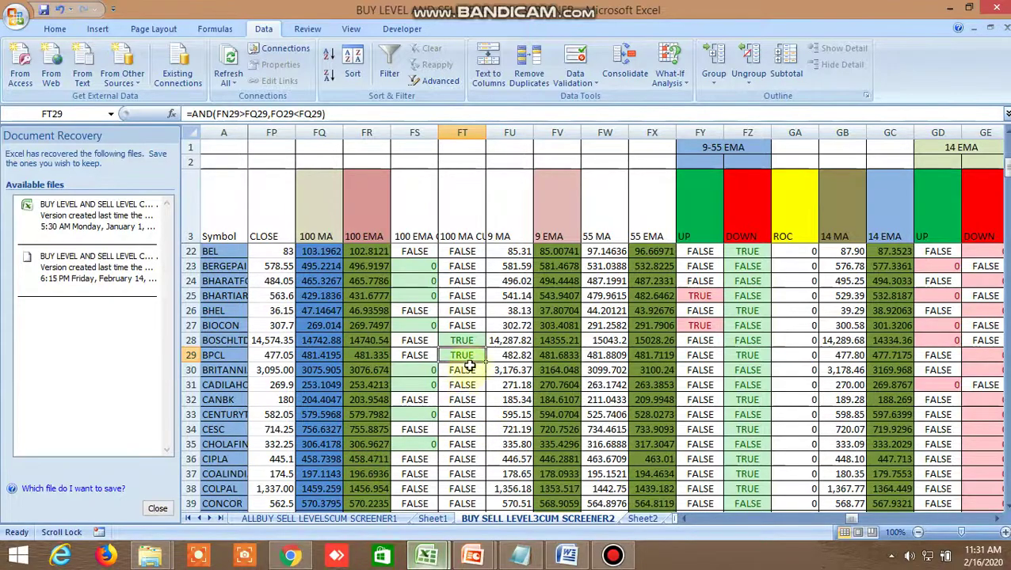
pyautogui.scroll(-4, 470, 366)
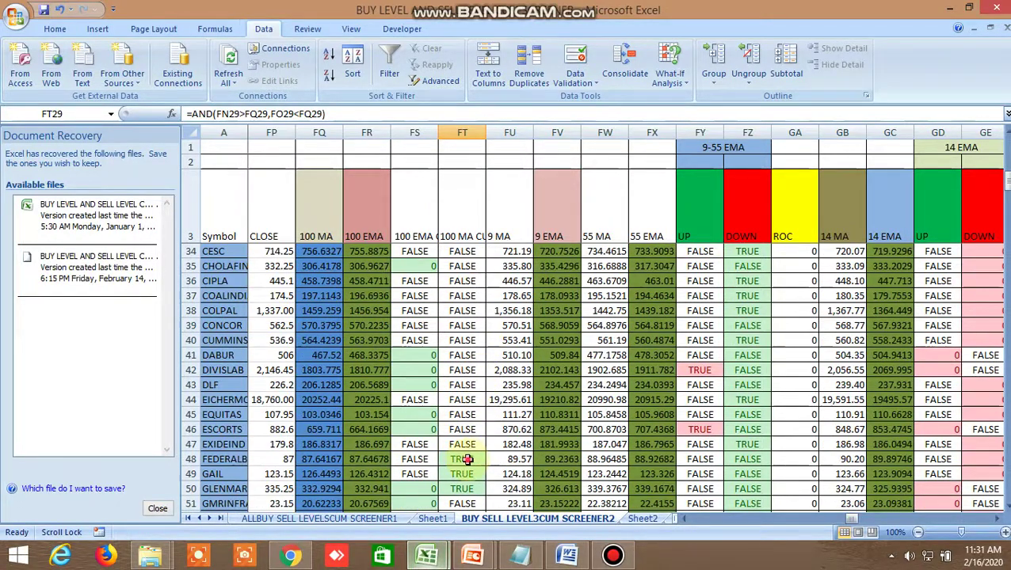
pyautogui.click(467, 459)
pyautogui.scroll(-3, 479, 428)
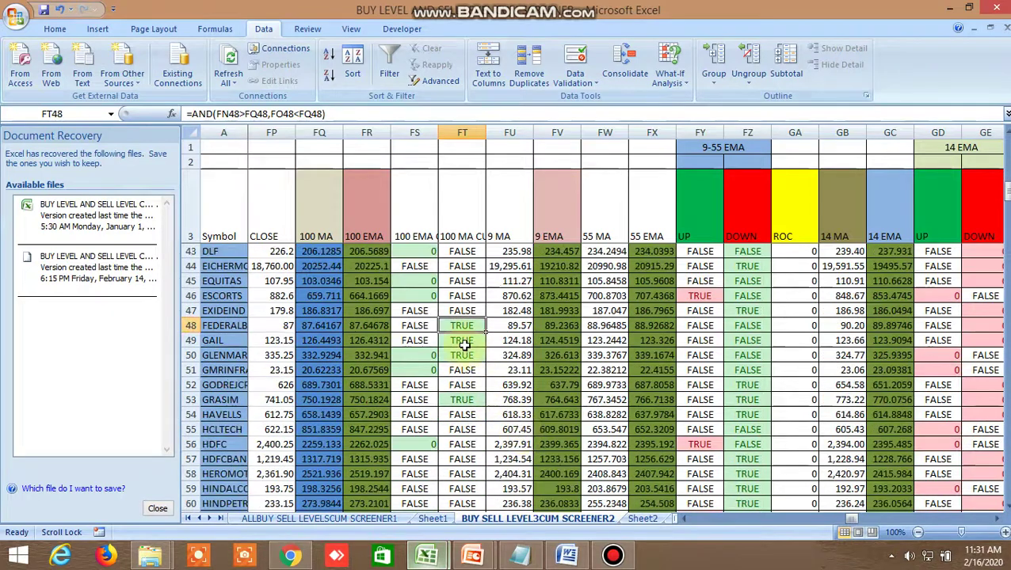
# Step: Switch to the Kite chart in Chrome and open the NSE chart of GAIL
pyautogui.click(290, 554)
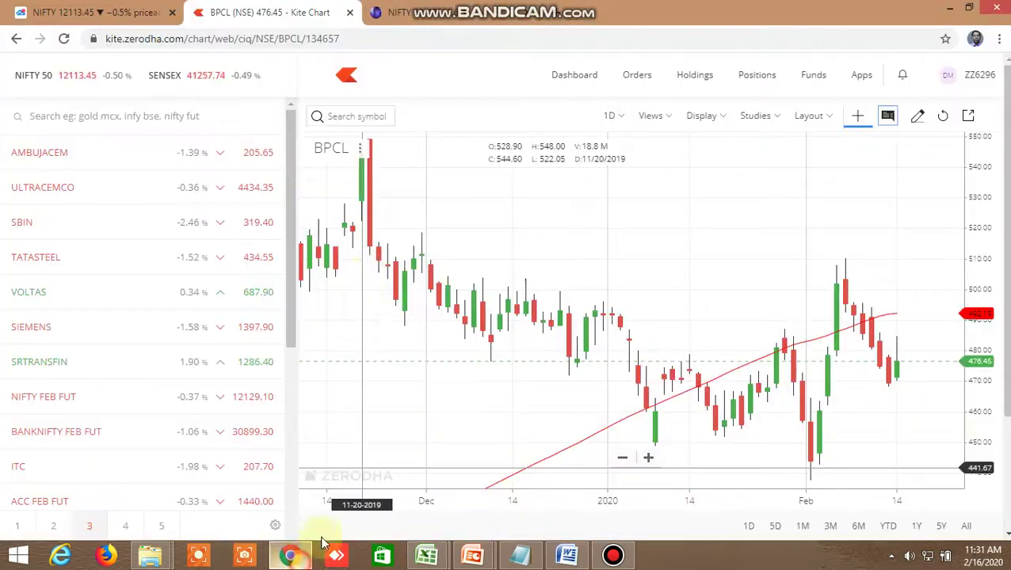
pyautogui.click(340, 116)
pyautogui.write('gail')
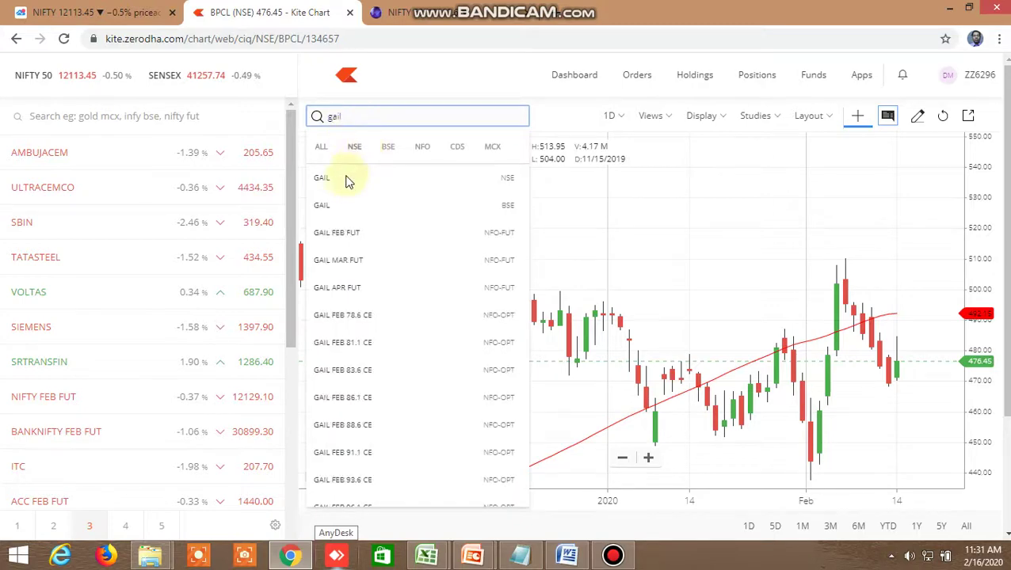
pyautogui.click(346, 179)
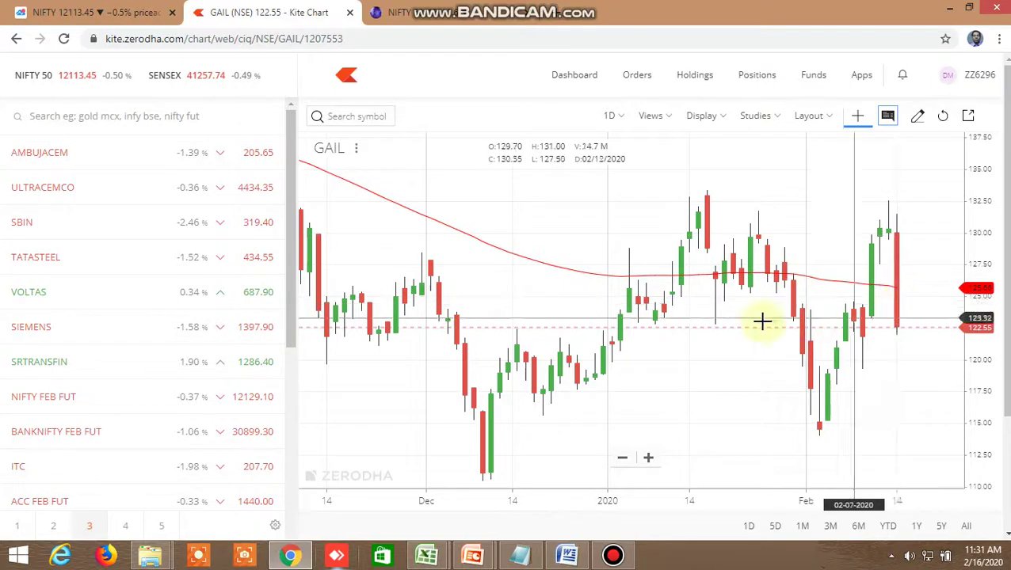
# Step: Return to the screener workbook in Excel and select GRASIM's signal in the 100 MA CUT column
pyautogui.moveTo(446, 560)
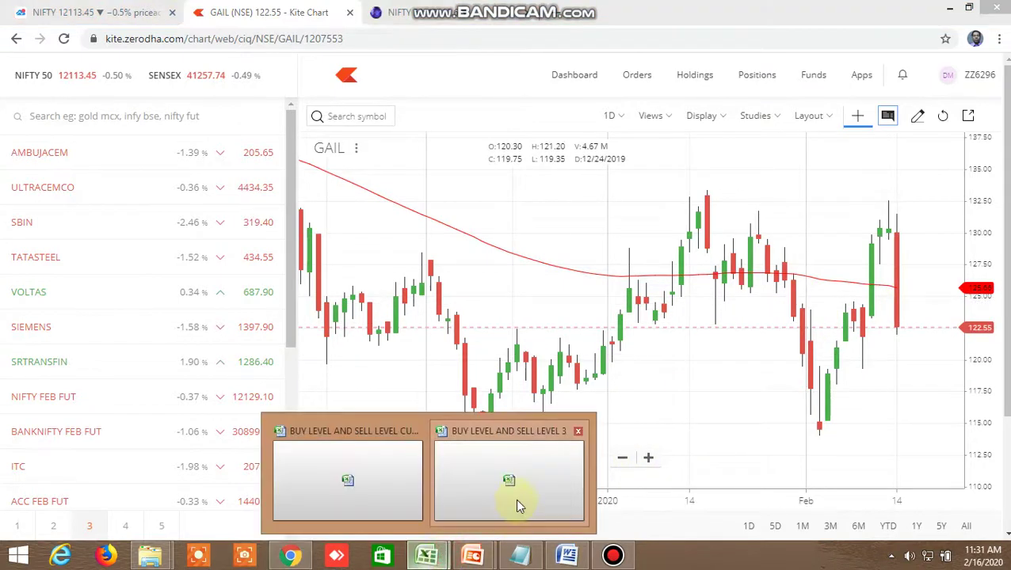
pyautogui.click(476, 490)
pyautogui.scroll(-3, 797, 403)
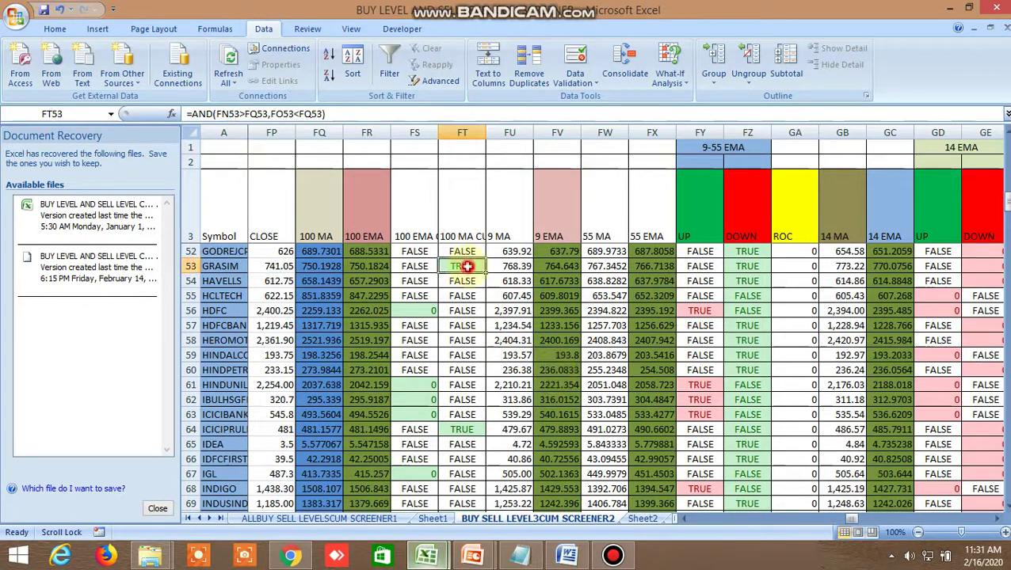
# Step: Switch to the Kite chart in Chrome and open the NSE chart of GRASIM
pyautogui.moveTo(290, 557)
pyautogui.click(289, 452)
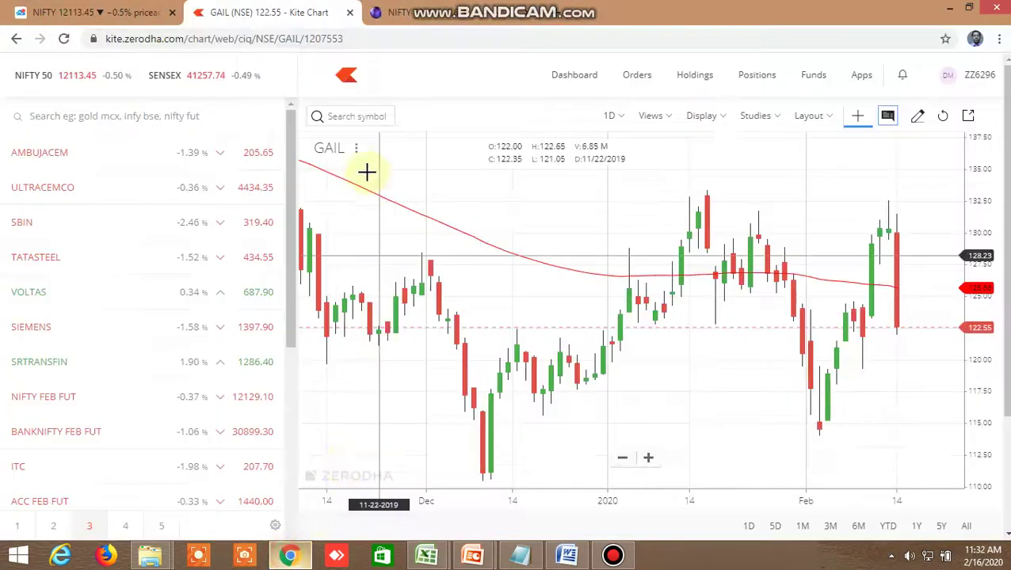
pyautogui.click(337, 116)
pyautogui.write('grasim')
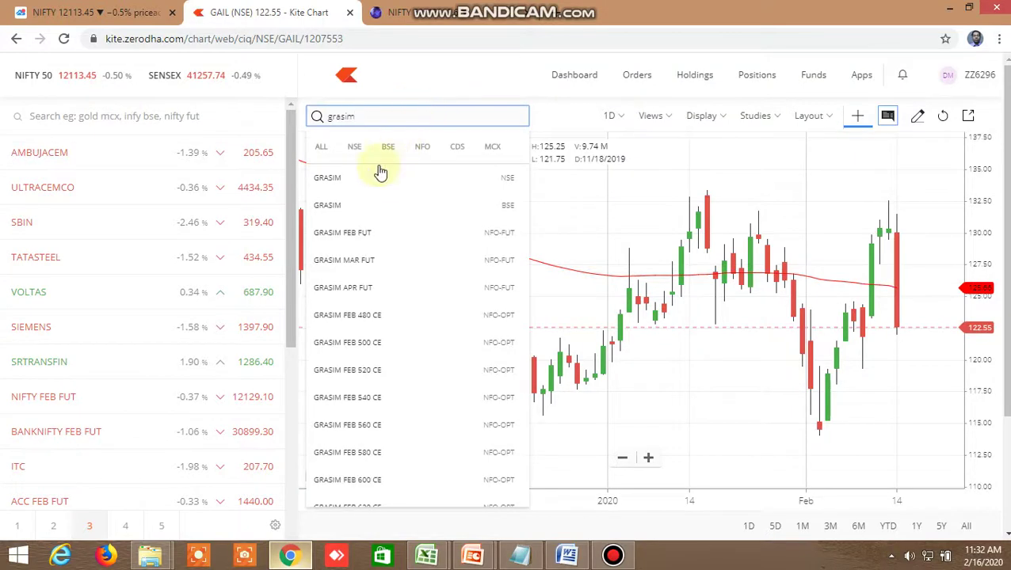
pyautogui.click(374, 179)
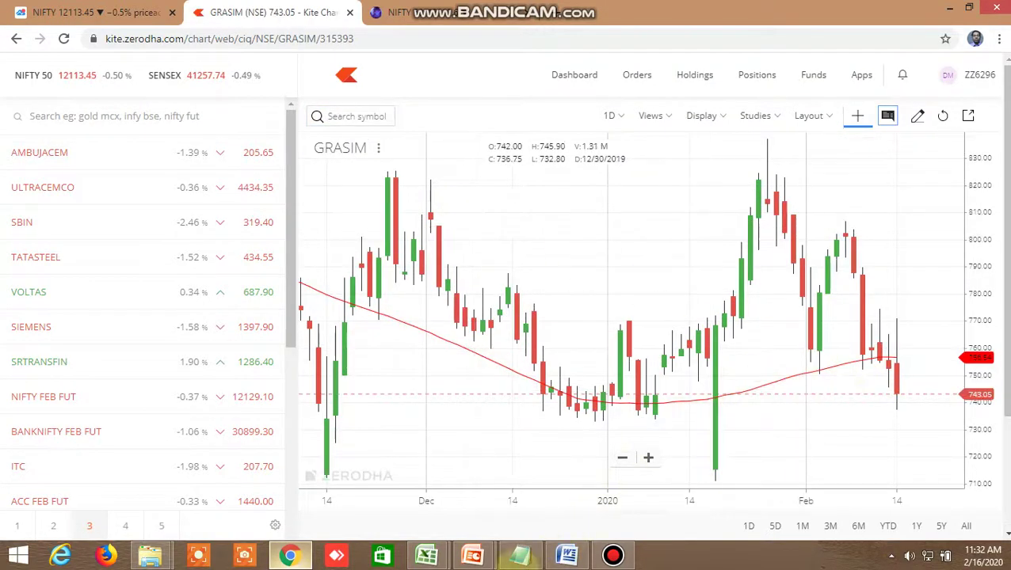
# Step: Return to the workbook in Excel, open the INSIDE THE BAR WITH NR7 sheet and go to its candlestick pattern columns
pyautogui.moveTo(444, 547)
pyautogui.click(361, 480)
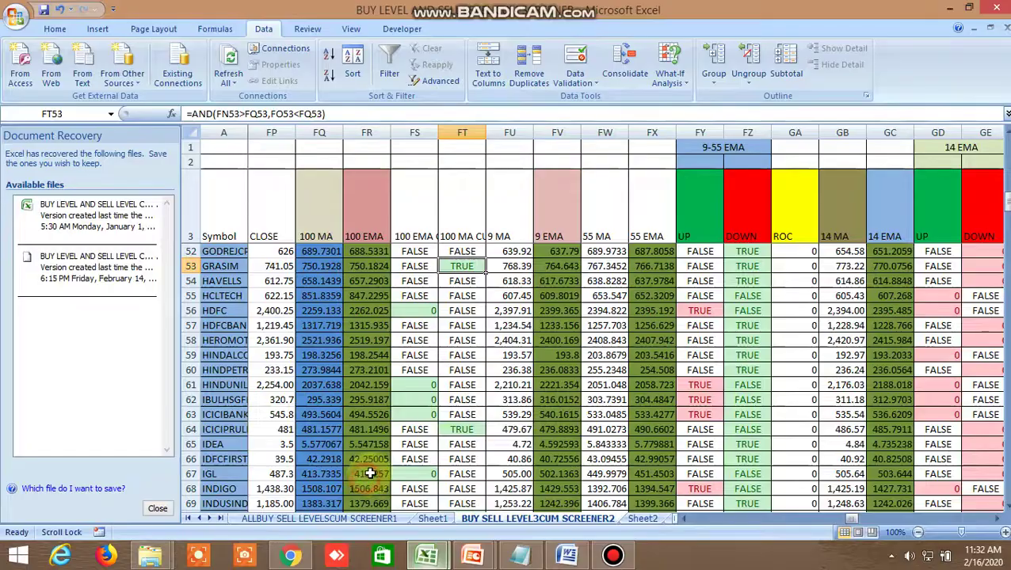
pyautogui.click(640, 519)
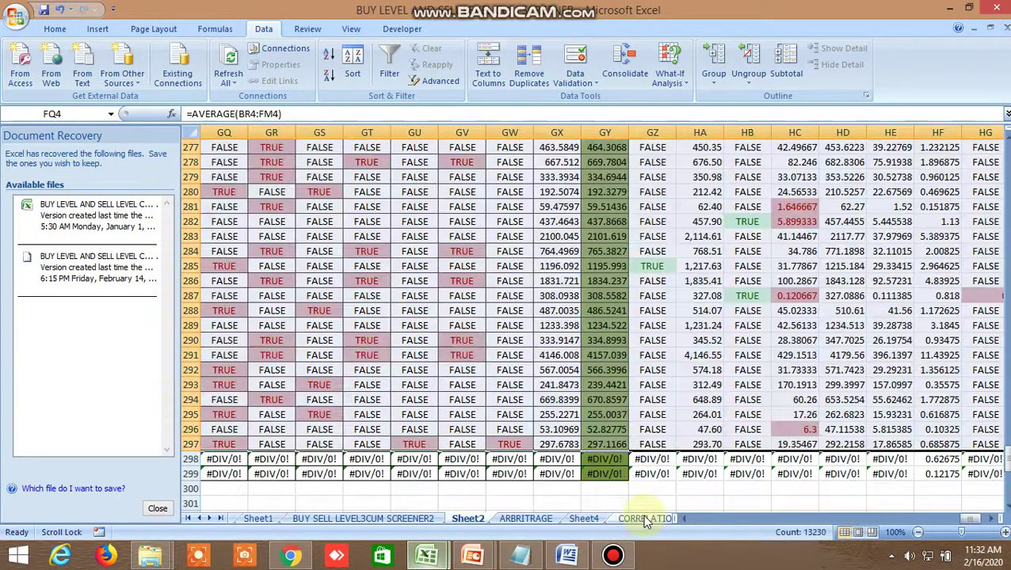
pyautogui.click(643, 519)
pyautogui.click(643, 519)
pyautogui.click(643, 519)
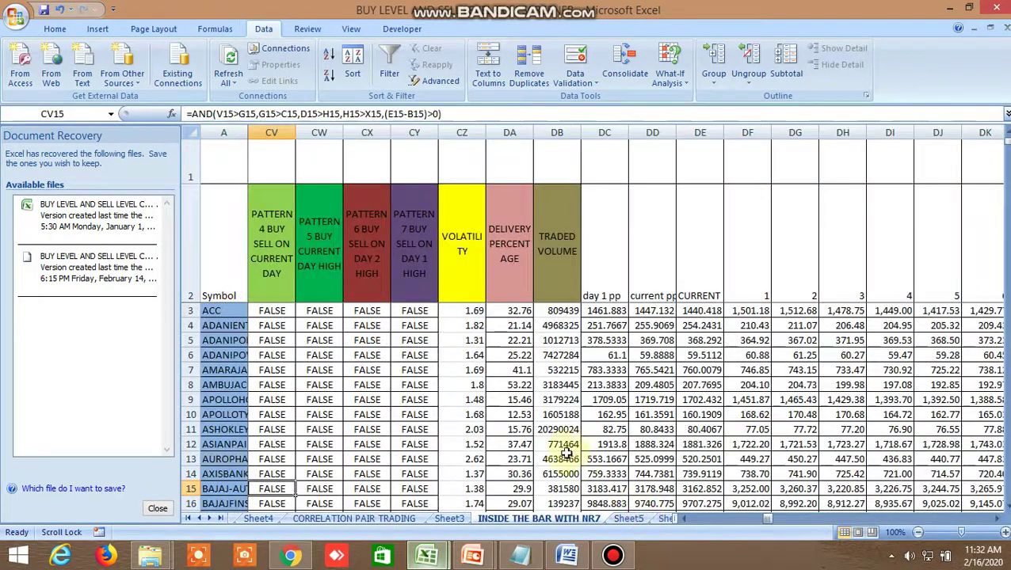
pyautogui.moveTo(760, 519)
pyautogui.mouseDown()
pyautogui.moveTo(686, 519)
pyautogui.moveTo(744, 513)
pyautogui.mouseUp()
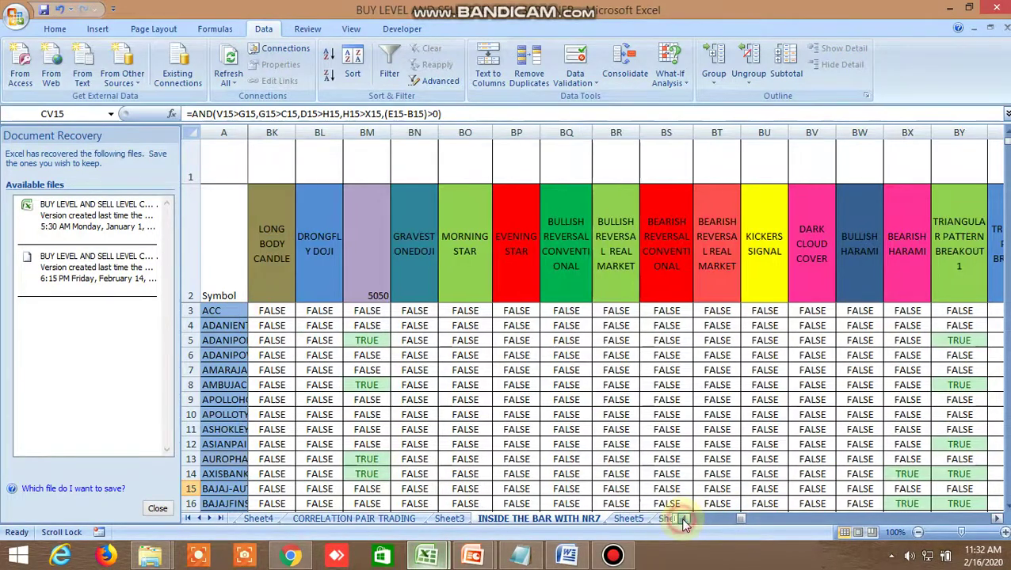
# Step: Go back to the INSIDE THE BAR columns and inspect the NR7 and NR4 signals of the stock in row 5
pyautogui.click(683, 519)
pyautogui.click(684, 519)
pyautogui.click(686, 519)
pyautogui.click(687, 519)
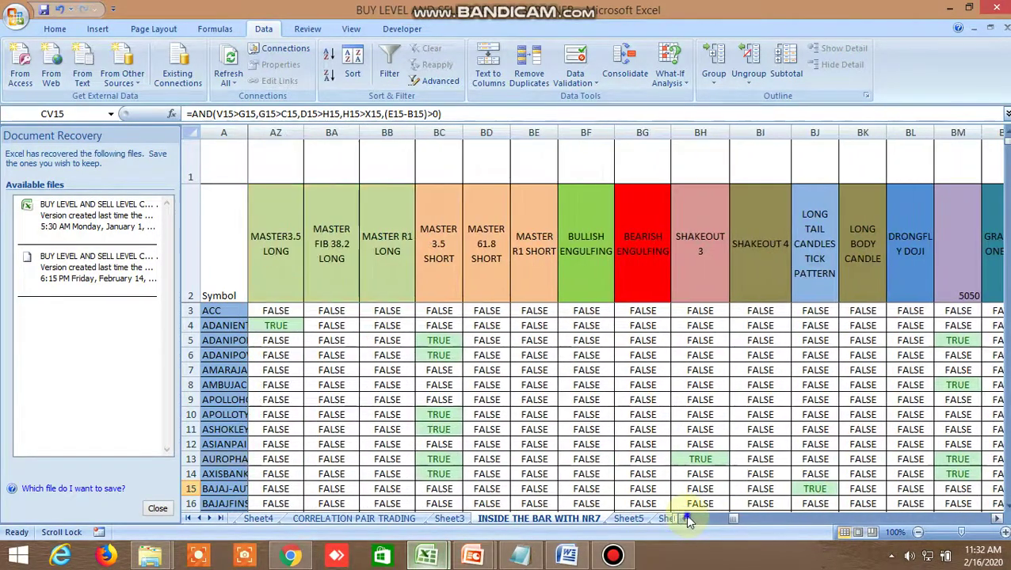
pyautogui.click(685, 519)
pyautogui.click(686, 519)
pyautogui.click(686, 518)
pyautogui.click(686, 519)
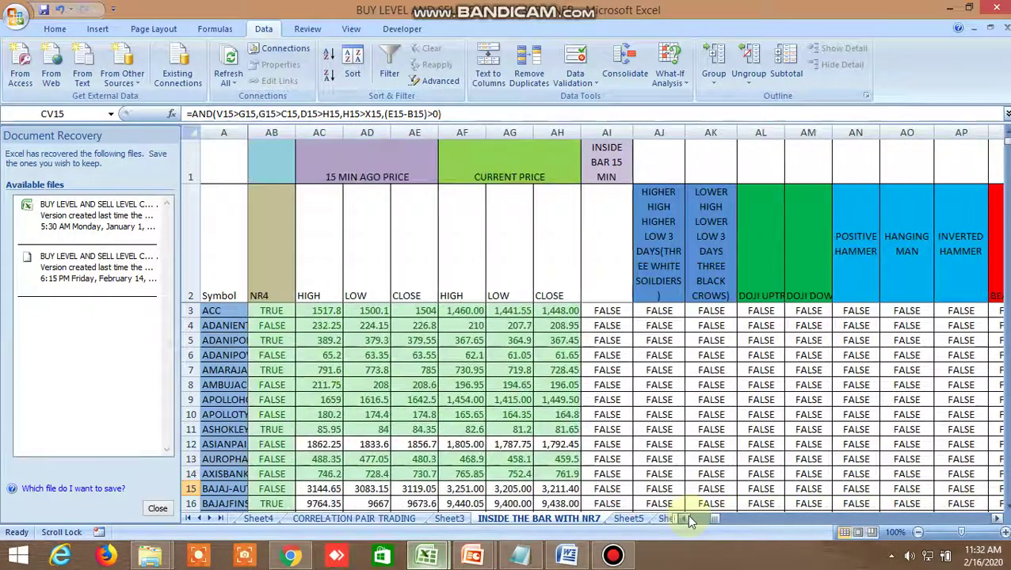
pyautogui.click(686, 519)
pyautogui.click(686, 519)
pyautogui.click(685, 518)
pyautogui.click(686, 519)
pyautogui.click(686, 519)
pyautogui.click(686, 519)
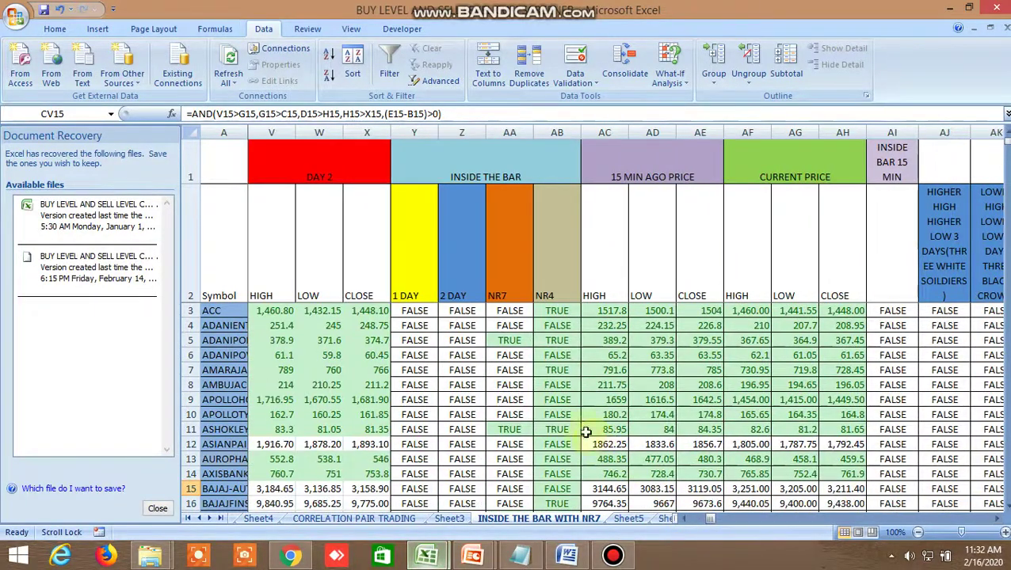
pyautogui.click(519, 341)
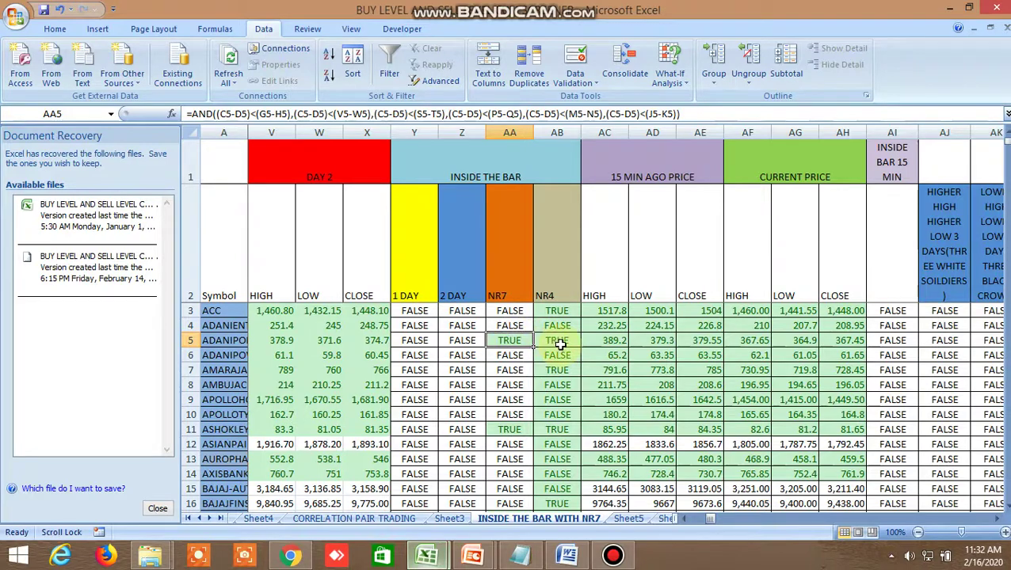
pyautogui.click(560, 342)
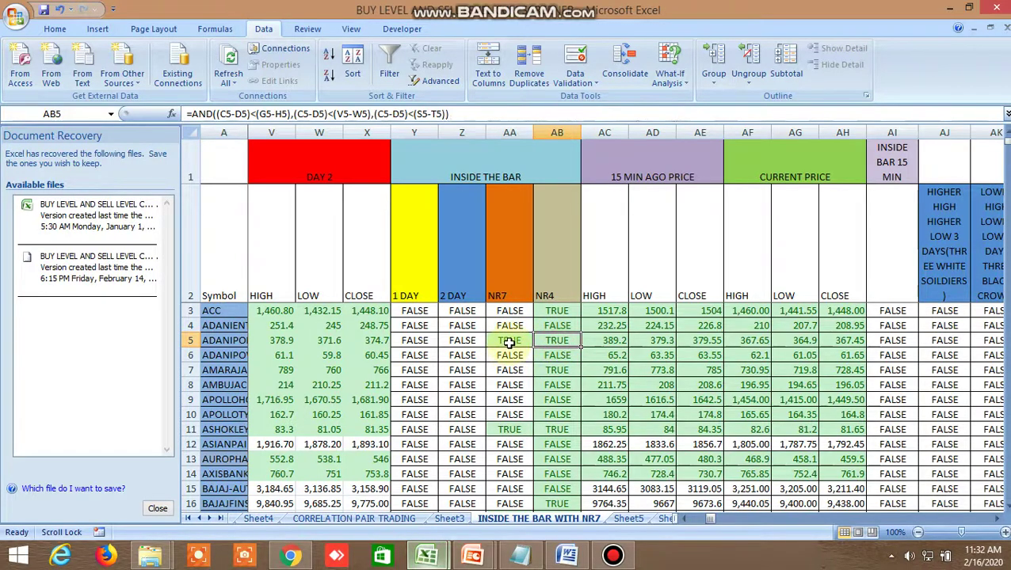
pyautogui.click(509, 342)
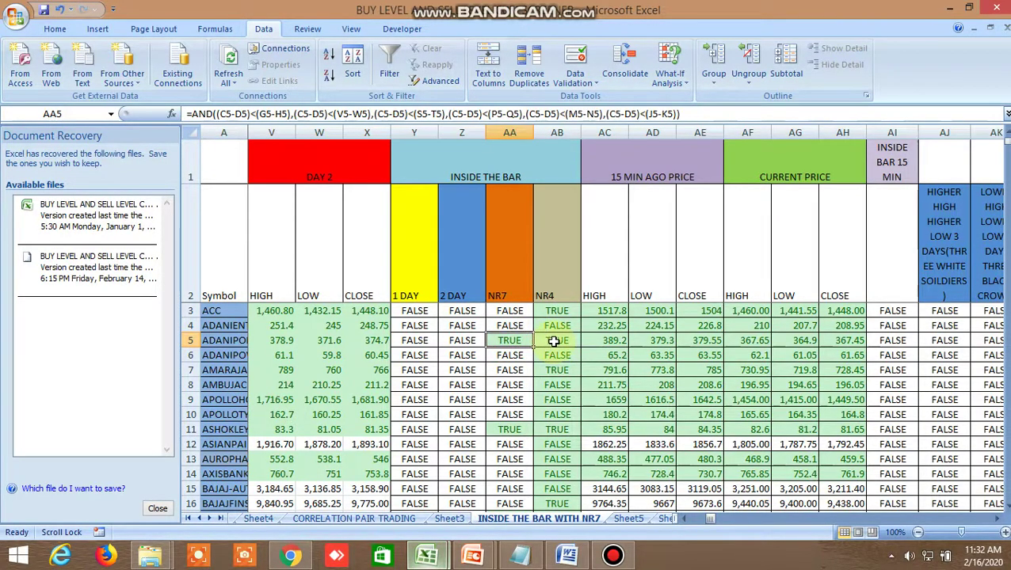
# Step: Select the NR7 signals in rows 11 and 17, then BHEL's signal in the 1 DAY inside bar column
pyautogui.scroll(-2, 531, 404)
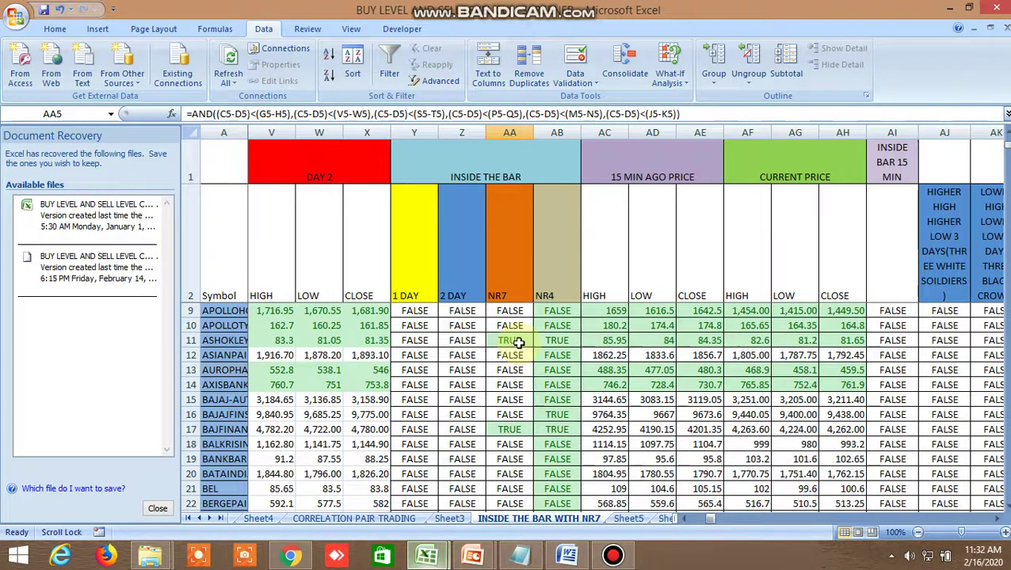
pyautogui.click(519, 343)
pyautogui.scroll(-2, 539, 404)
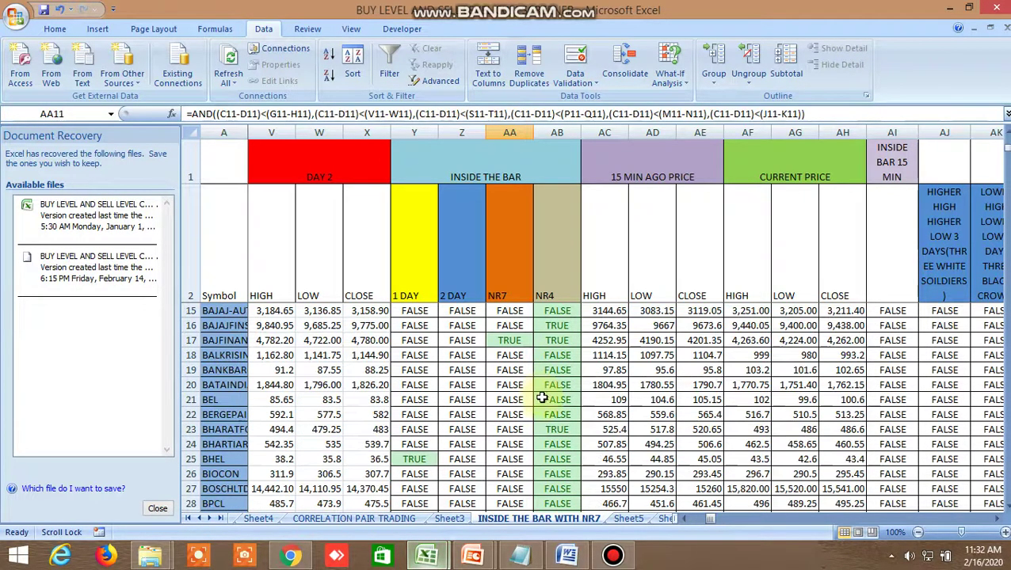
pyautogui.click(503, 342)
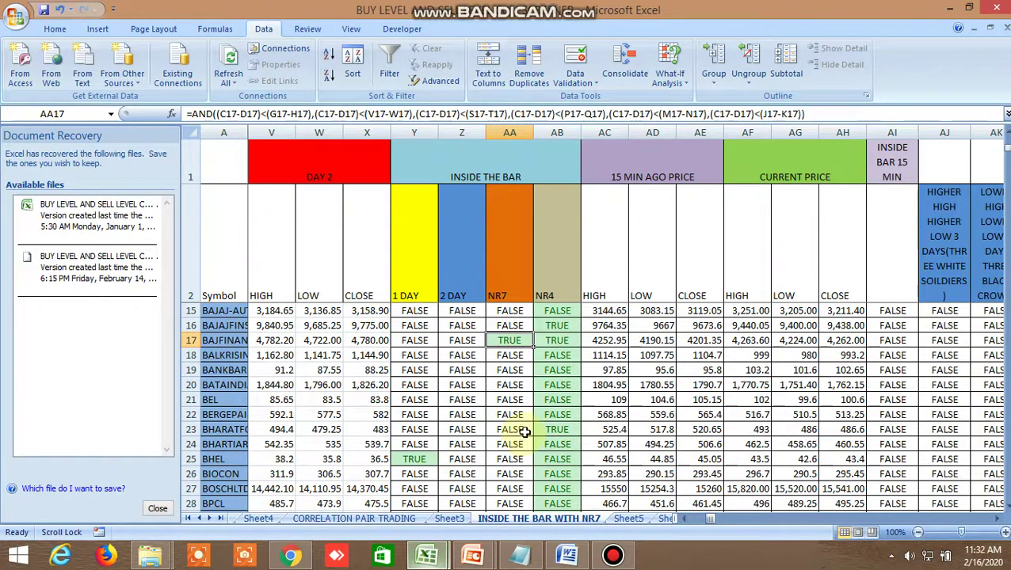
pyautogui.scroll(-1, 524, 430)
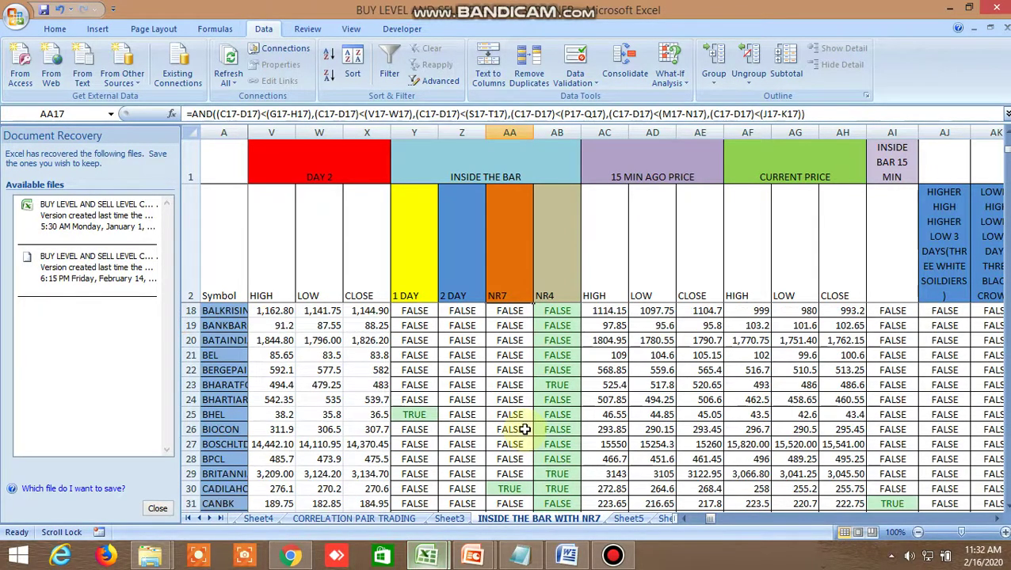
pyautogui.click(420, 417)
# Step: Select the NR7 signals of CIPLA and the stock in row 36
pyautogui.scroll(-2, 507, 408)
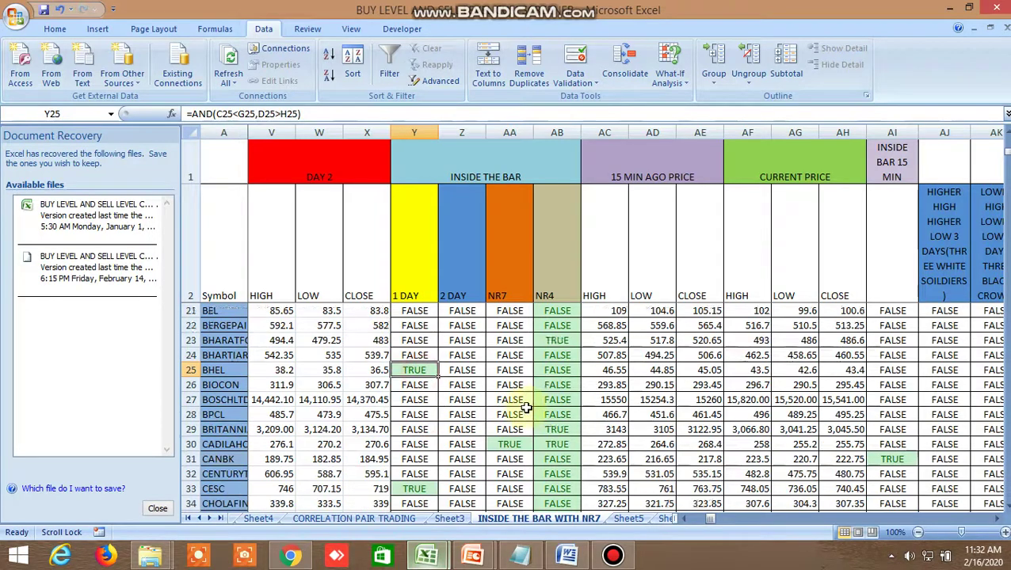
pyautogui.scroll(-2, 521, 423)
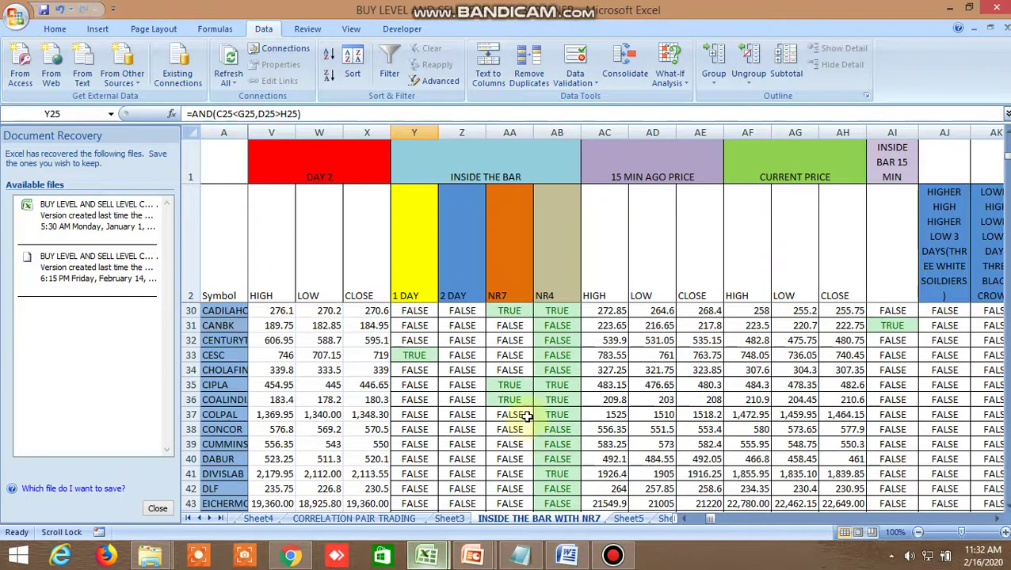
pyautogui.click(506, 385)
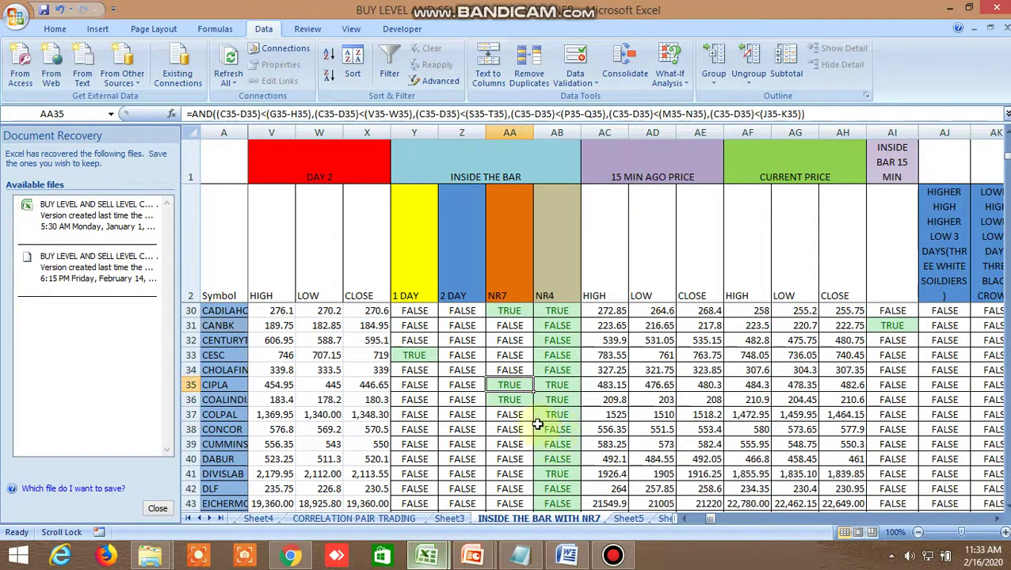
pyautogui.click(509, 400)
# Step: Select GODREJCP's signal in the 1 DAY inside bar column
pyautogui.scroll(-3, 523, 451)
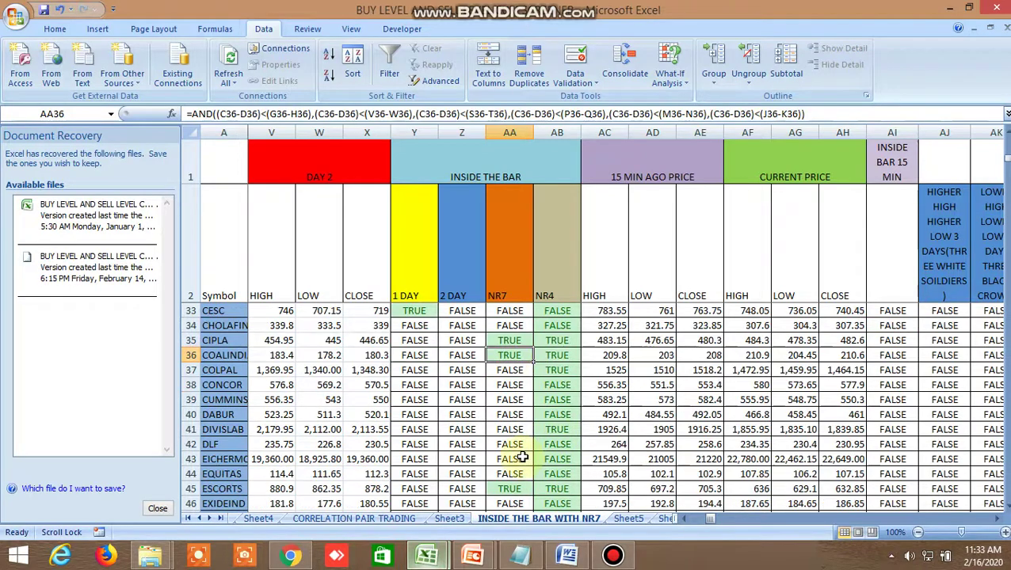
pyautogui.scroll(-1, 523, 449)
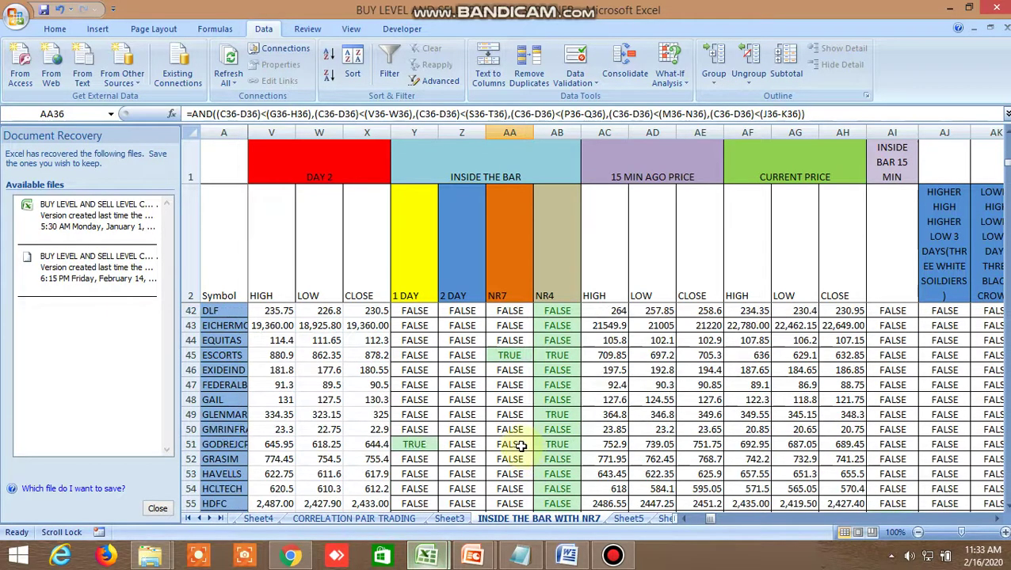
pyautogui.click(414, 444)
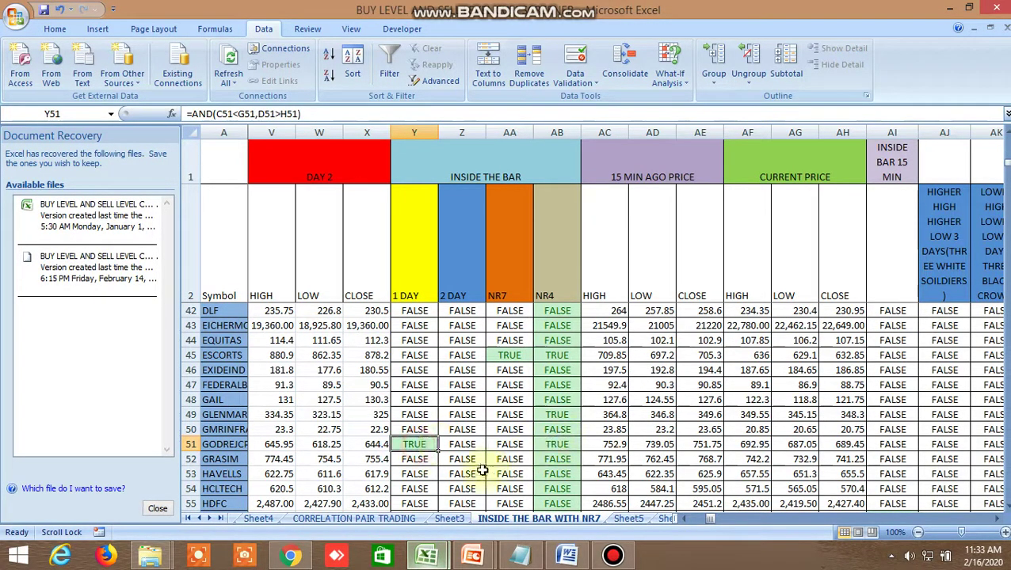
# Step: Switch to the Kite chart in Chrome, open the NSE chart of GODREJCP and examine its latest February candles
pyautogui.click(290, 555)
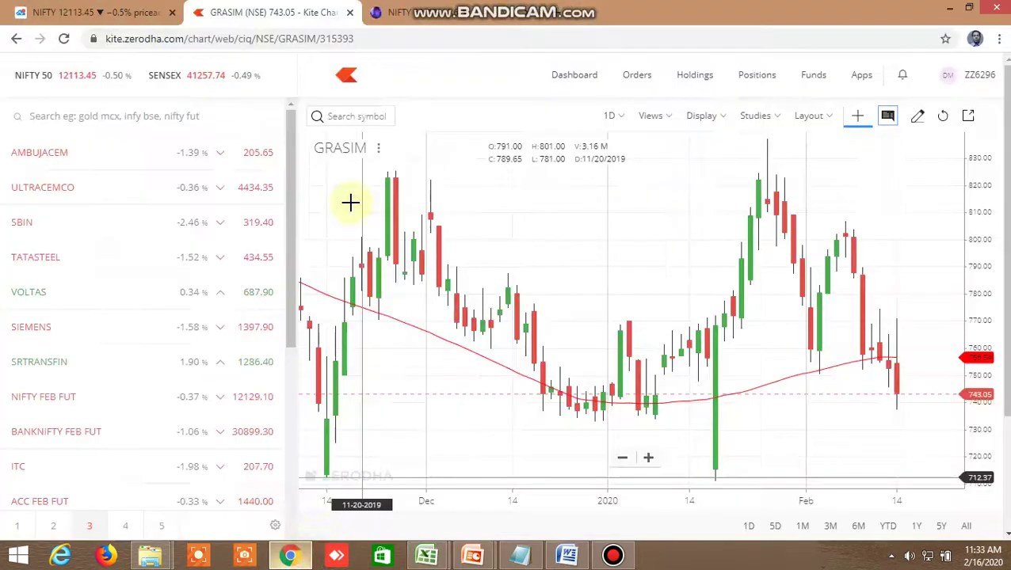
pyautogui.click(342, 119)
pyautogui.write('god')
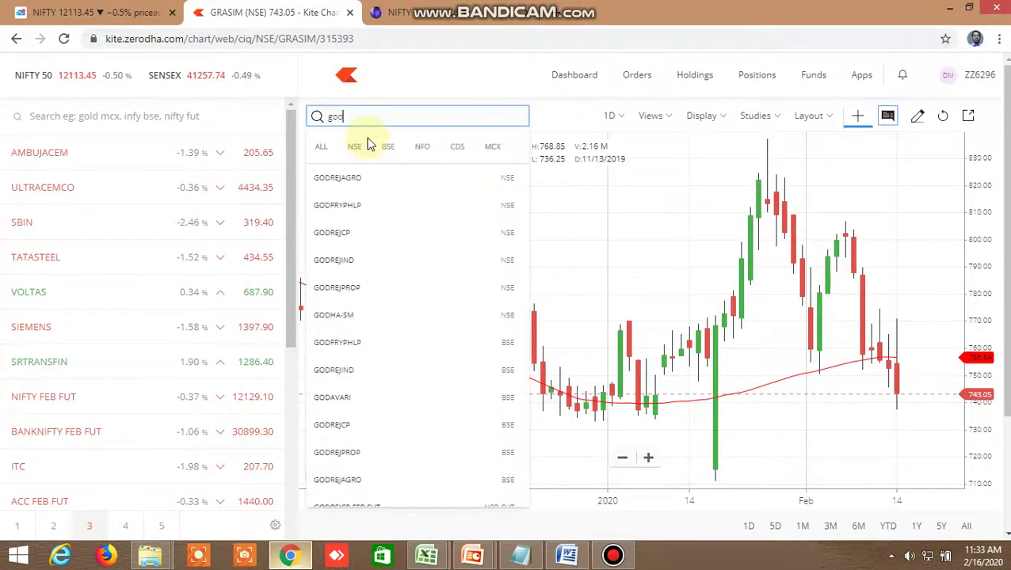
pyautogui.write('re')
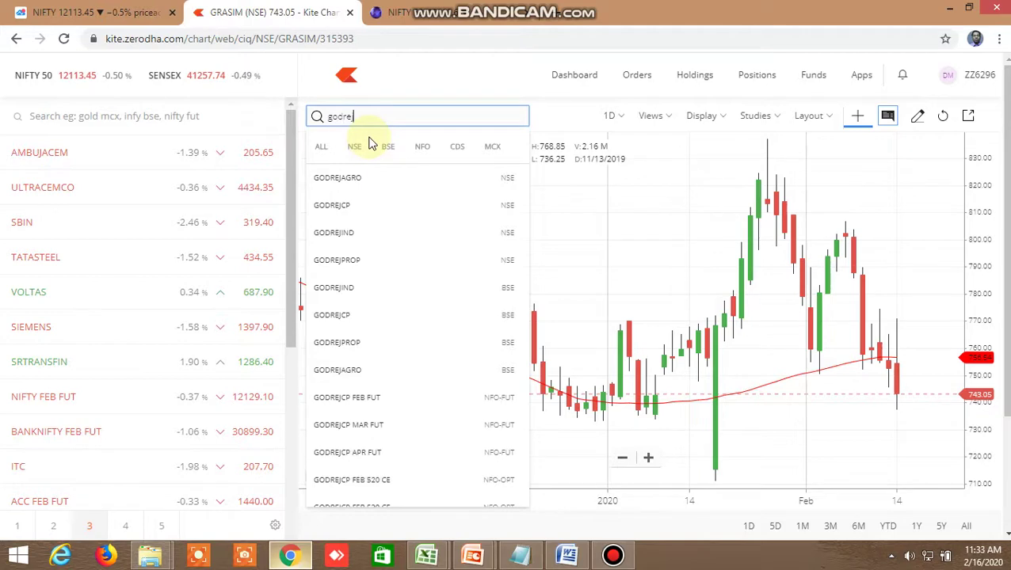
pyautogui.write('jcp')
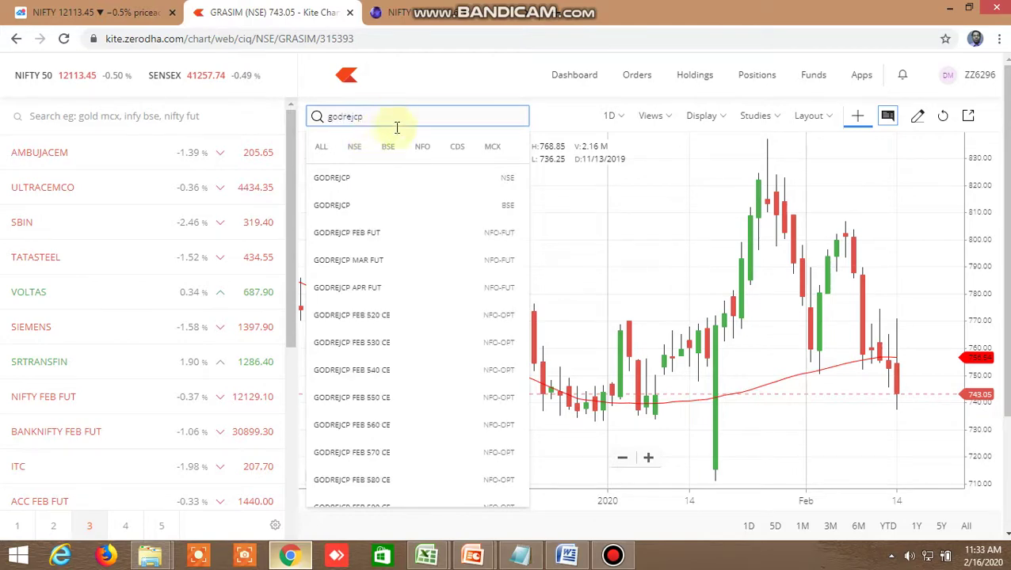
pyautogui.click(361, 179)
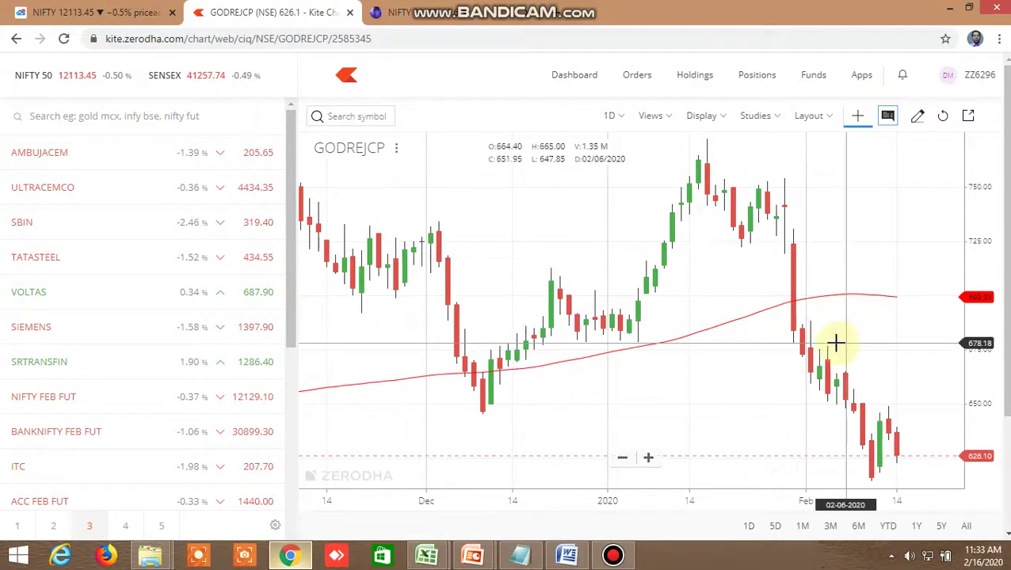
pyautogui.scroll(5, 836, 342)
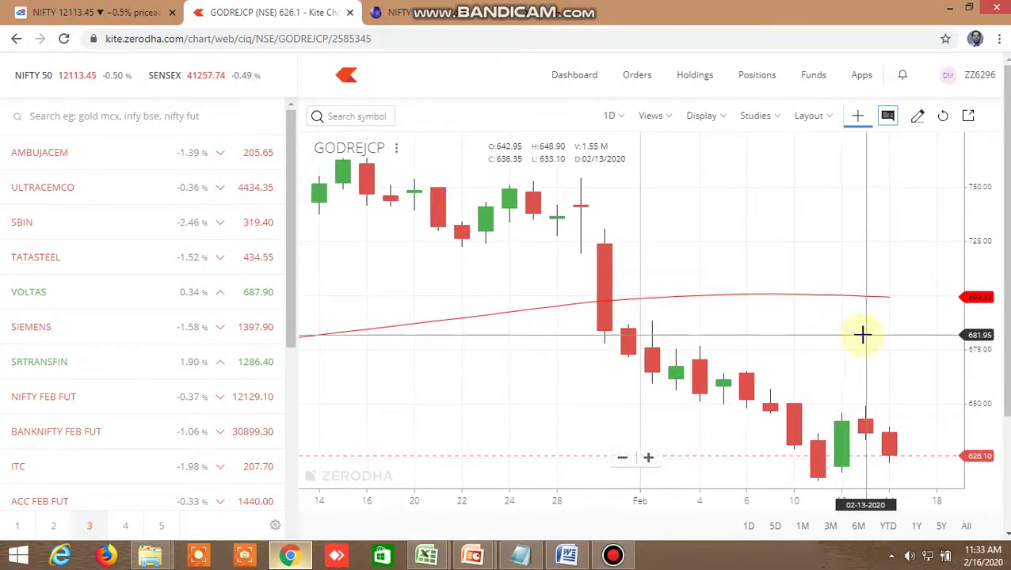
pyautogui.moveTo(859, 339); pyautogui.dragTo(828, 323)
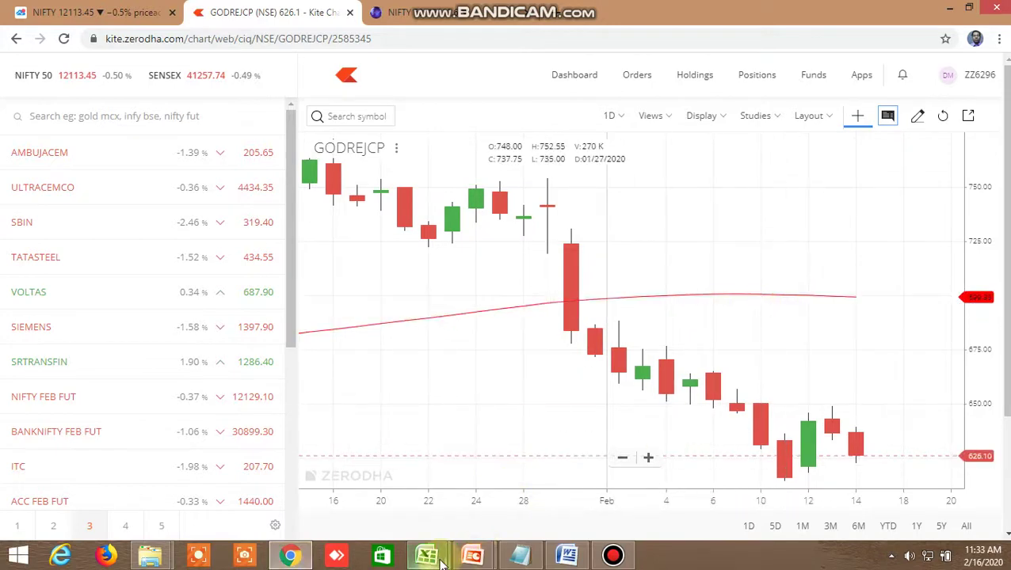
# Step: Return to the screener workbook in Excel and check GODREJCP's NR4 and 1 DAY inside bar signals
pyautogui.moveTo(434, 556)
pyautogui.click(386, 469)
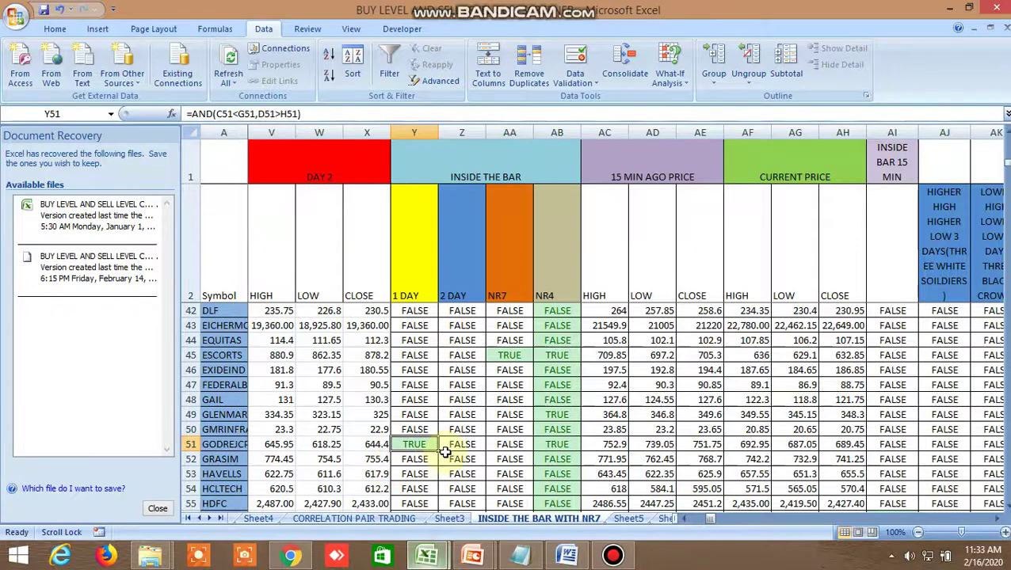
pyautogui.click(563, 447)
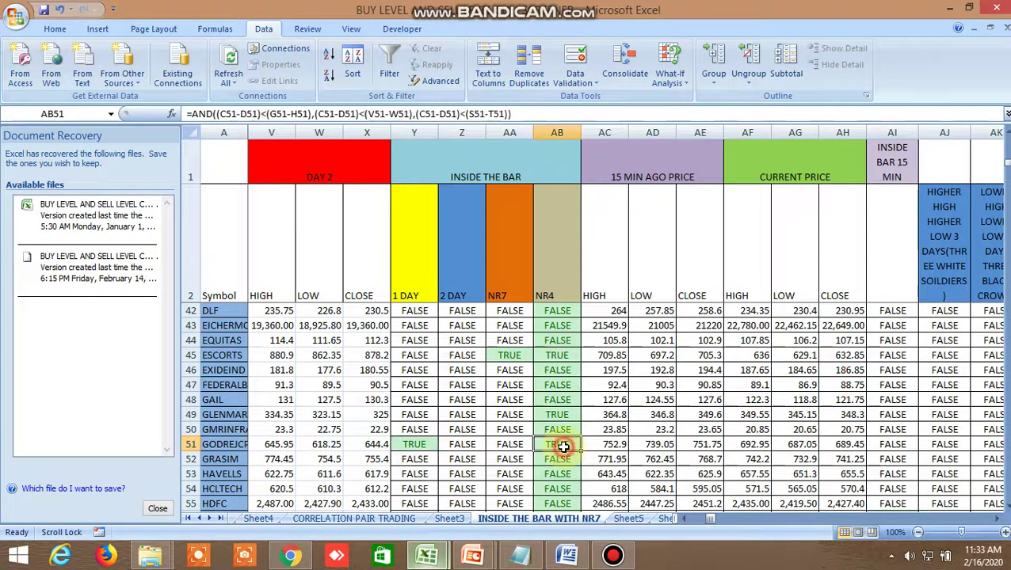
pyautogui.click(417, 444)
# Step: Select ICICIPRULI's signal in the 1 DAY inside bar column
pyautogui.scroll(-1, 469, 461)
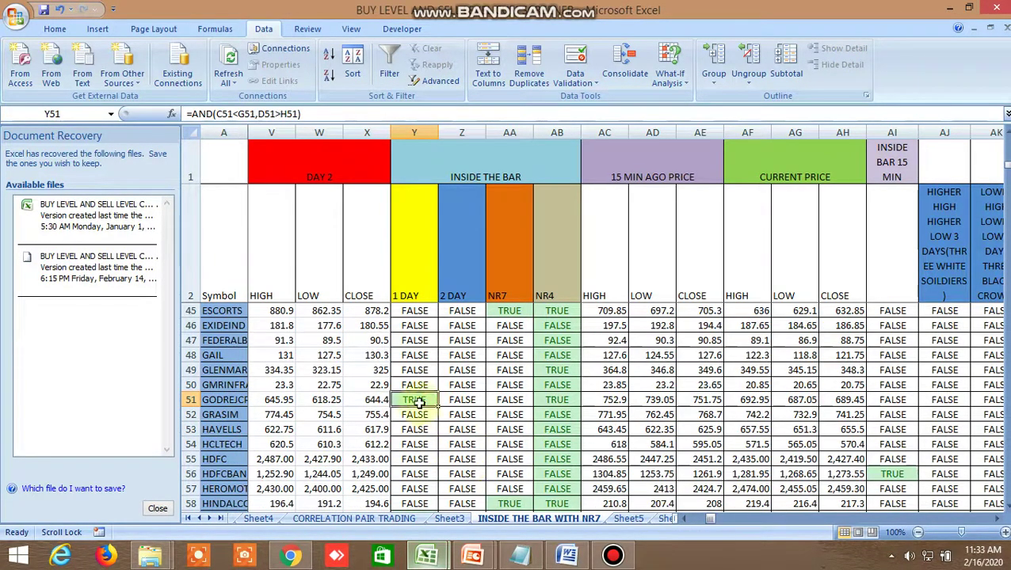
pyautogui.scroll(-3, 431, 412)
pyautogui.scroll(-1, 444, 428)
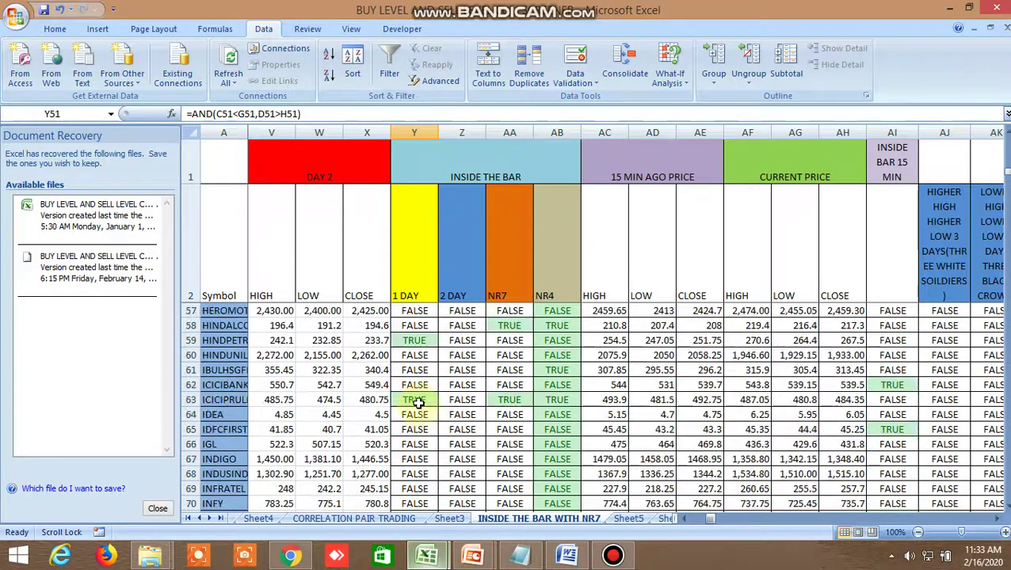
pyautogui.click(418, 400)
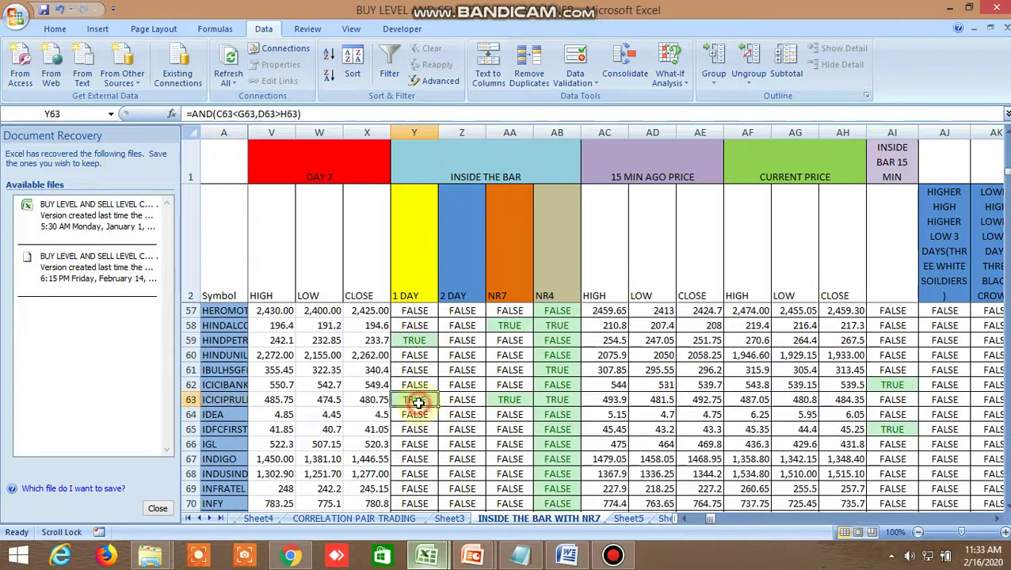
# Step: Switch to the Kite chart in Chrome, open the NSE chart of ICICIPRULI and examine its latest February candles
pyautogui.click(301, 559)
pyautogui.click(333, 114)
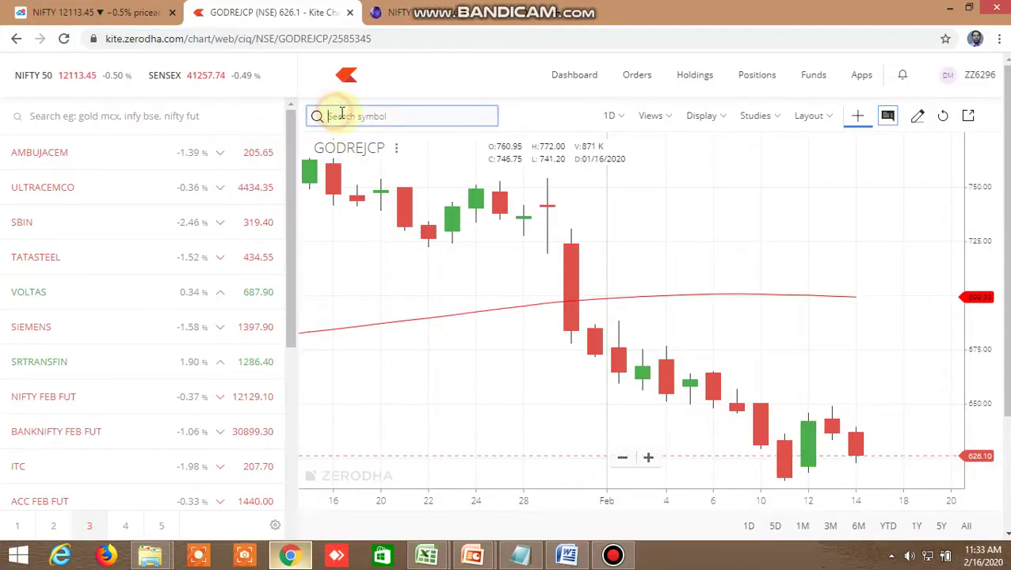
pyautogui.write('ic')
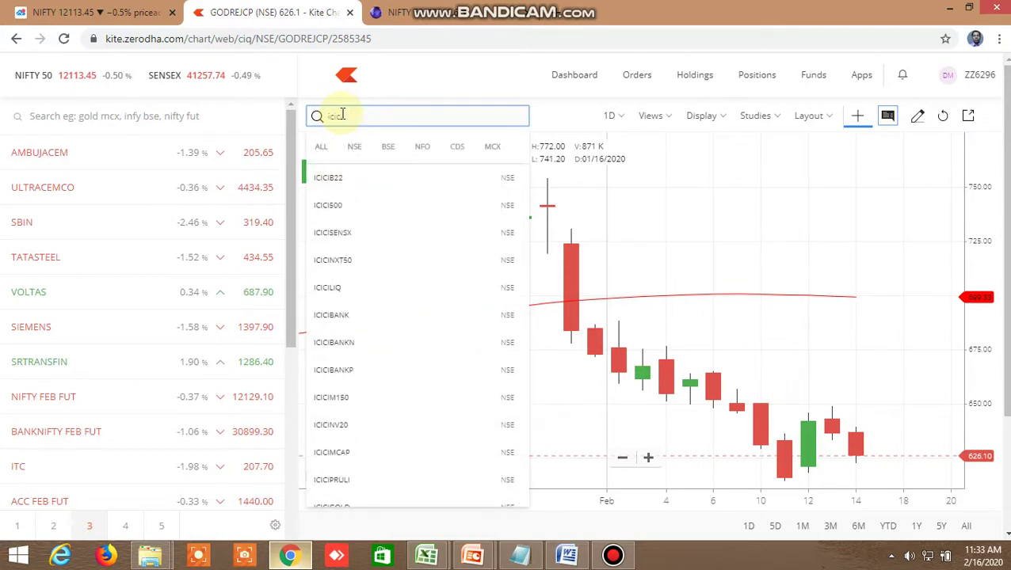
pyautogui.write('icipru')
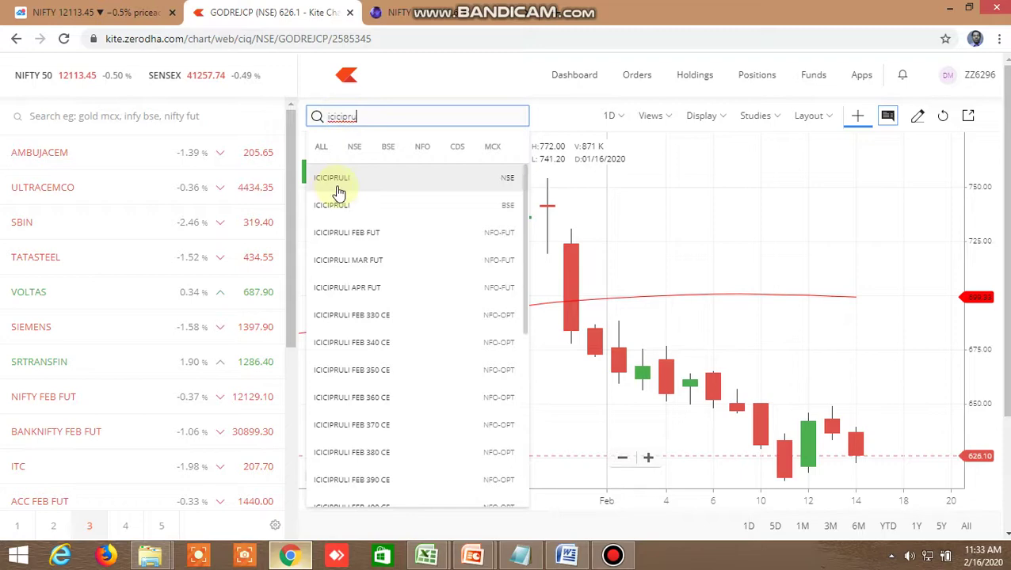
pyautogui.click(336, 183)
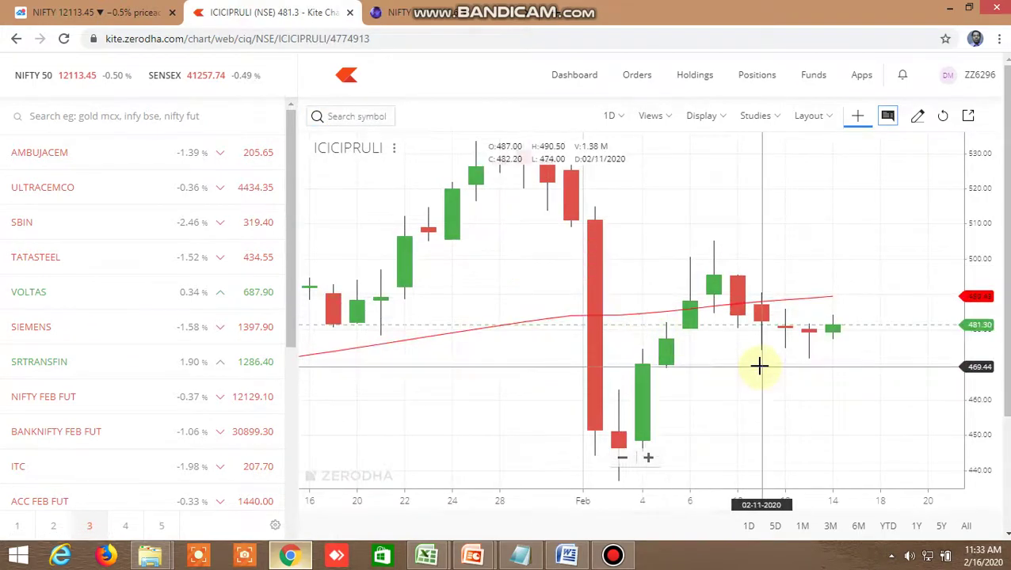
pyautogui.scroll(5, 780, 358)
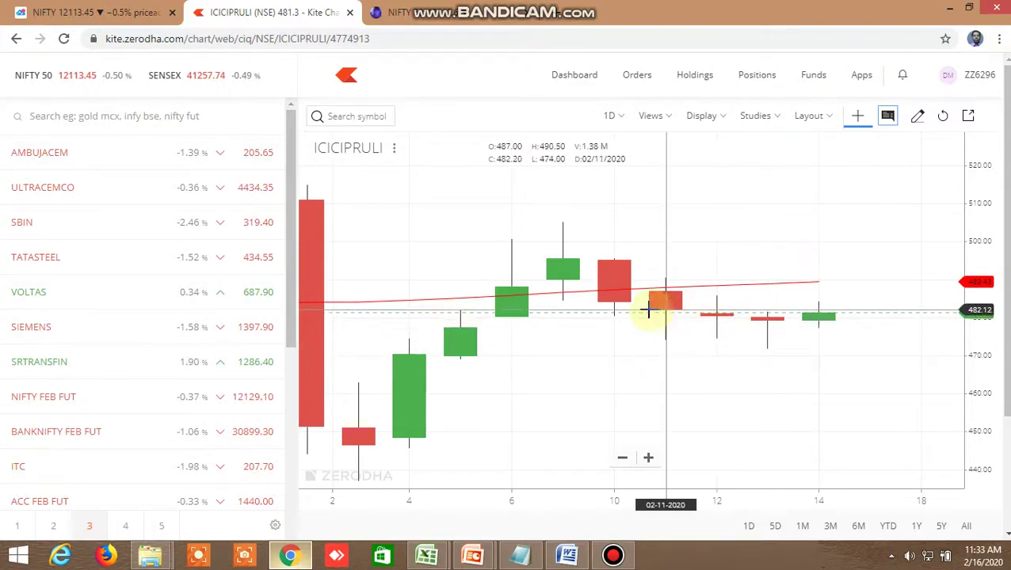
# Step: Return to the screener workbook in Excel and select L&TFH's signal in the 1 DAY inside bar column
pyautogui.moveTo(445, 556)
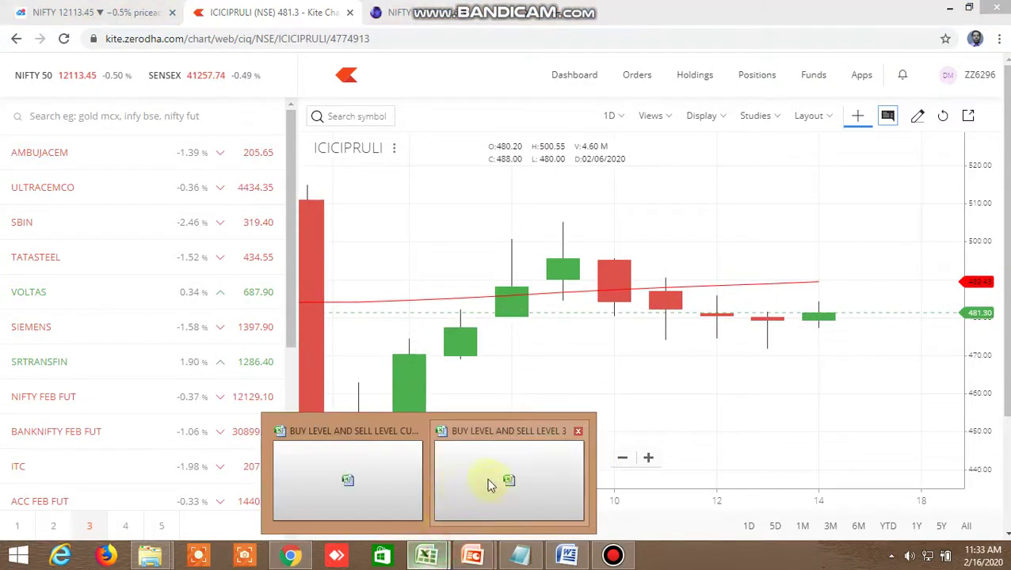
pyautogui.click(359, 465)
pyautogui.rightClick(501, 420)
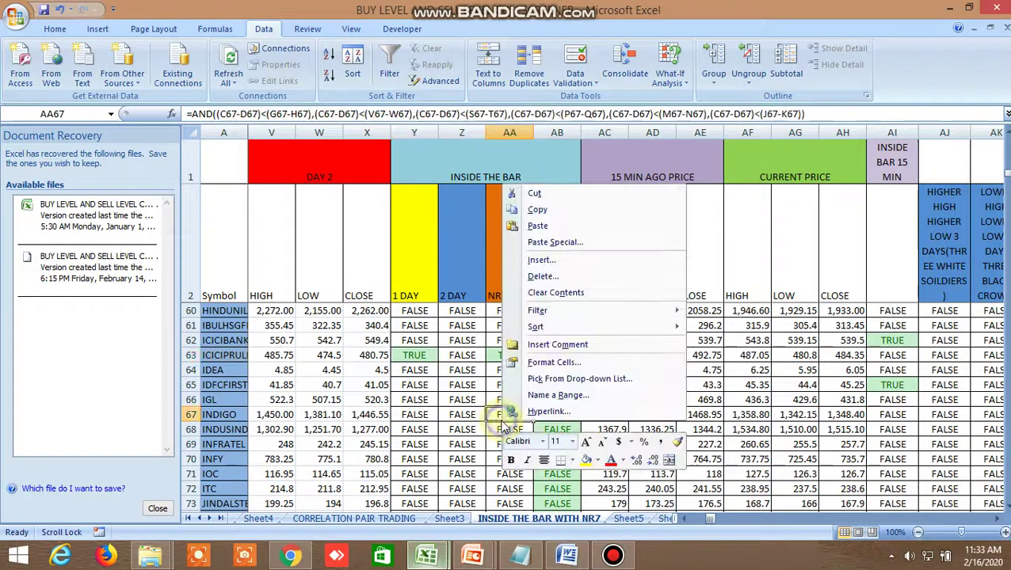
pyautogui.press('Escape')
pyautogui.scroll(-3, 456, 415)
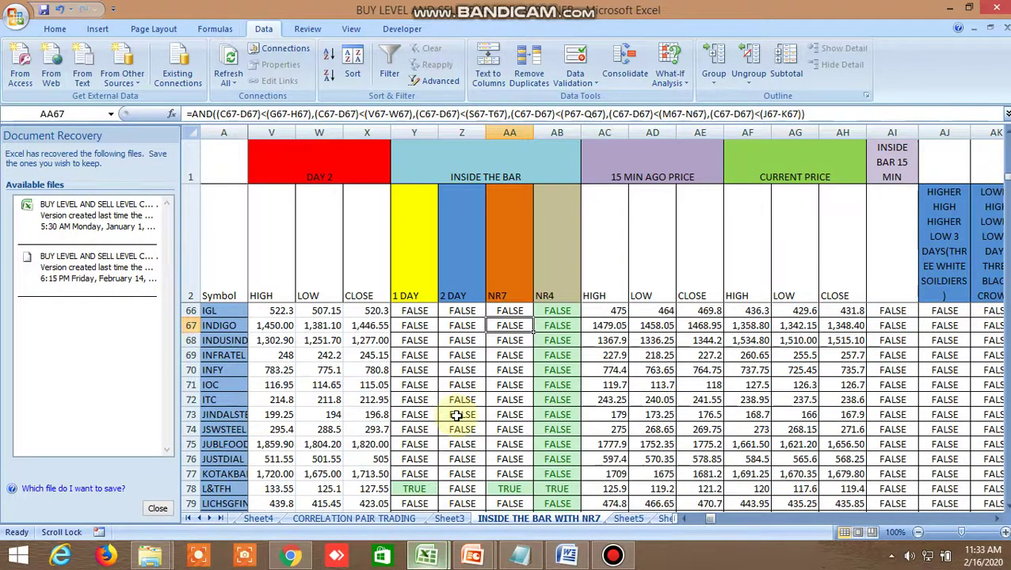
pyautogui.click(426, 446)
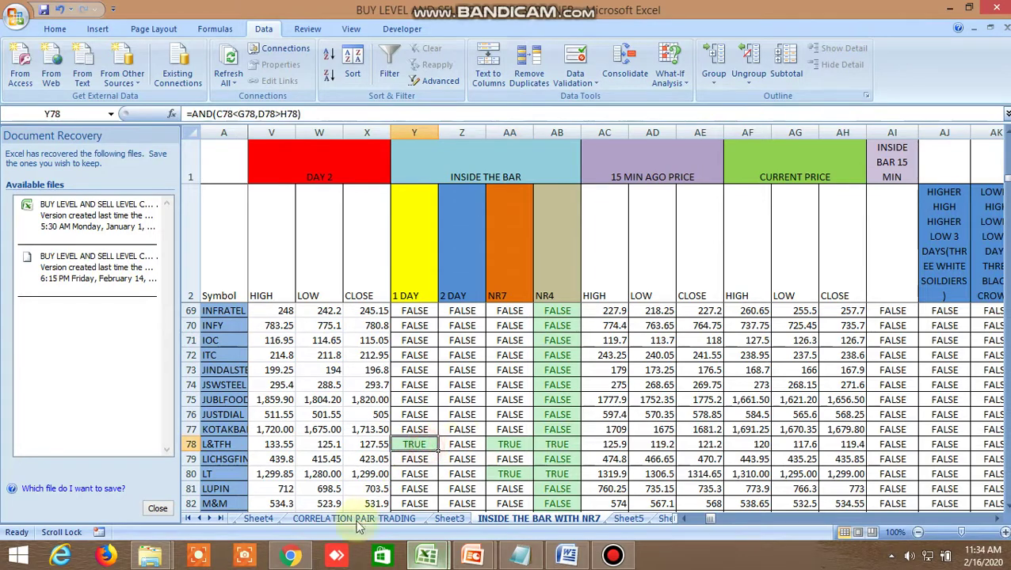
# Step: Switch to the Kite chart in Chrome, open the NSE chart of L&TFH and examine its latest February candles
pyautogui.moveTo(290, 555)
pyautogui.click(290, 467)
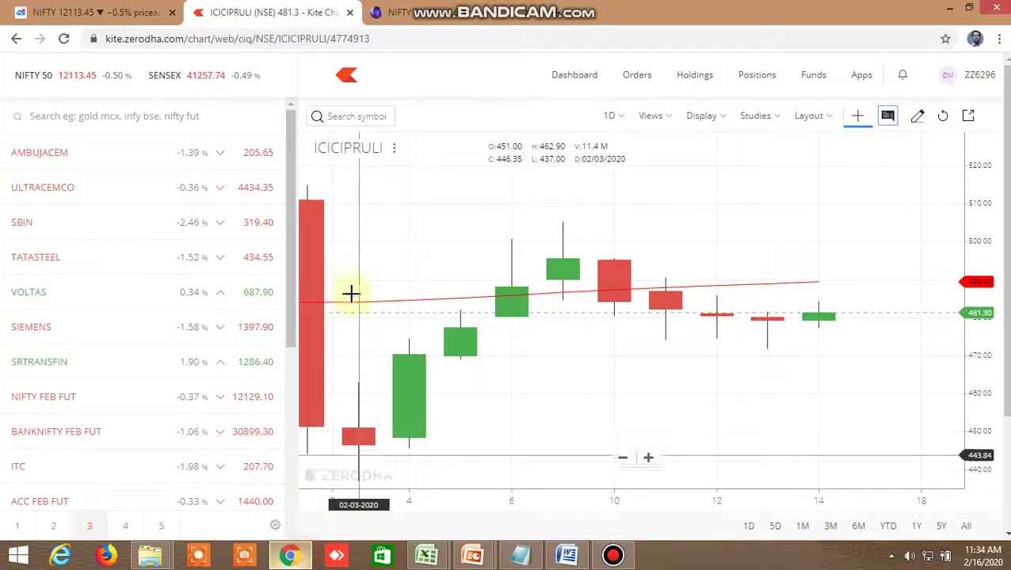
pyautogui.click(347, 117)
pyautogui.write('l')
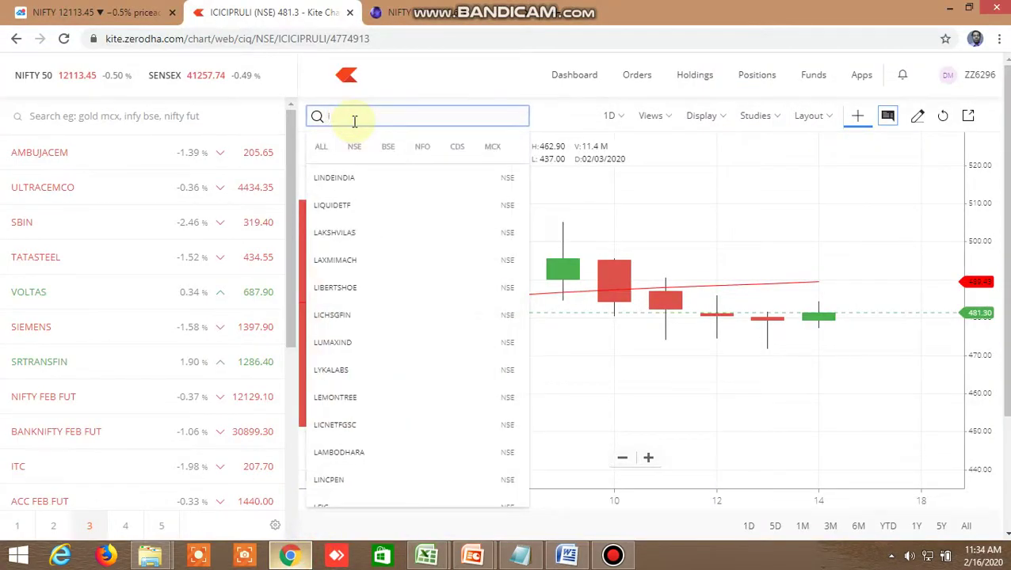
pyautogui.write('&t')
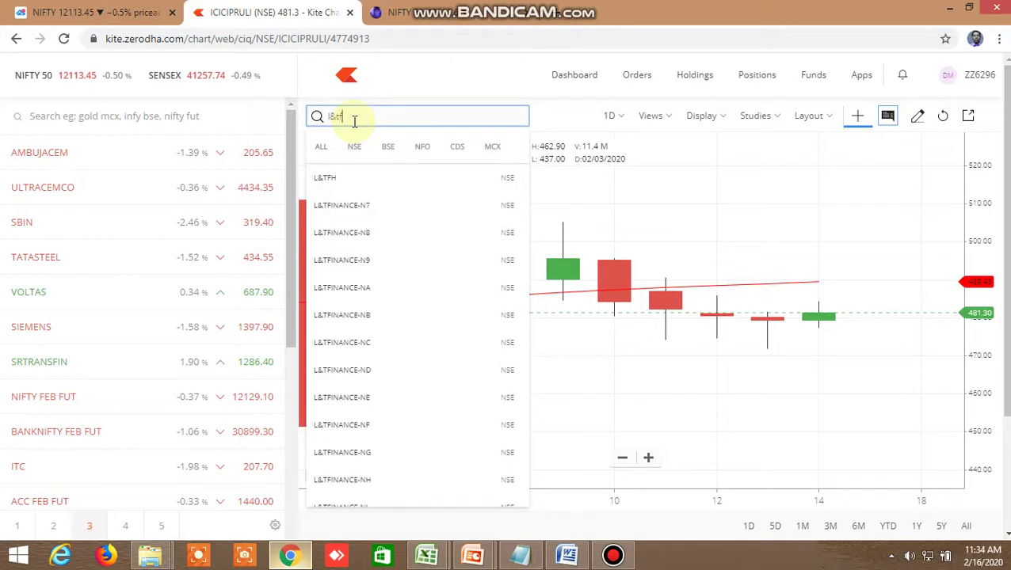
pyautogui.write('fh')
pyautogui.click(333, 179)
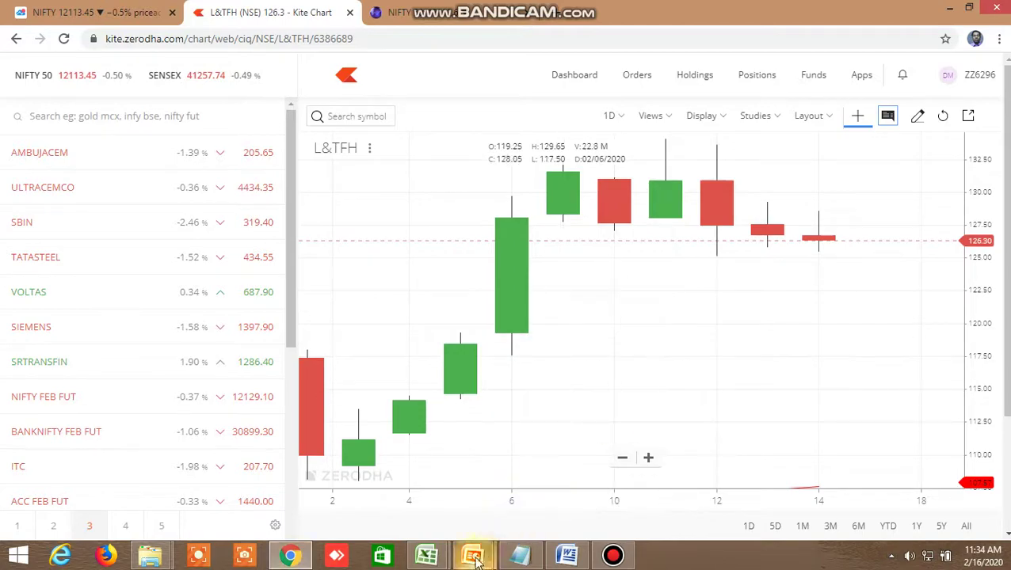
# Step: Return to the screener workbook in Excel and examine the three-day, doji and hammer pattern columns for the first stocks
pyautogui.moveTo(427, 555)
pyautogui.click(406, 480)
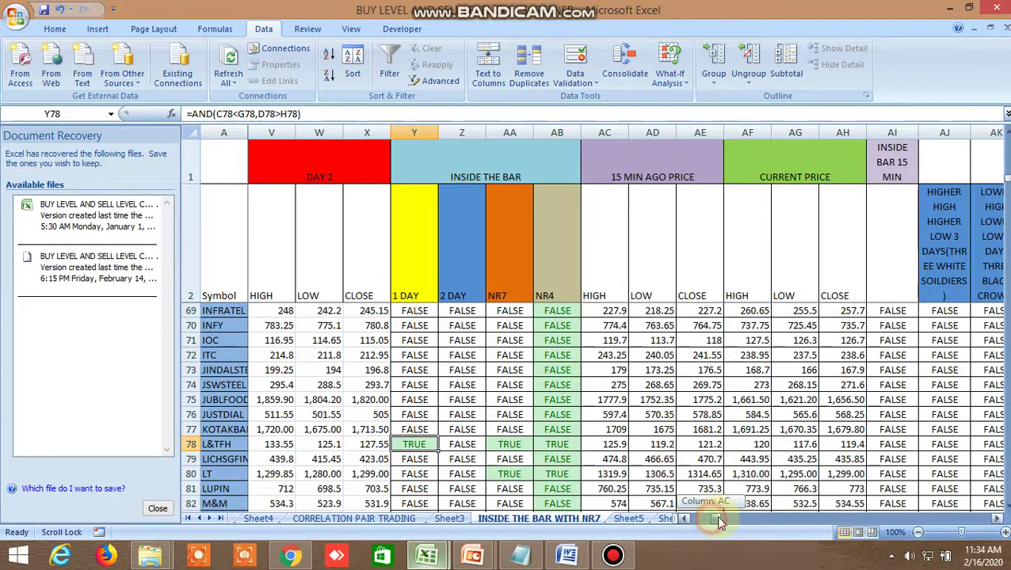
pyautogui.moveTo(735, 519); pyautogui.dragTo(689, 507)
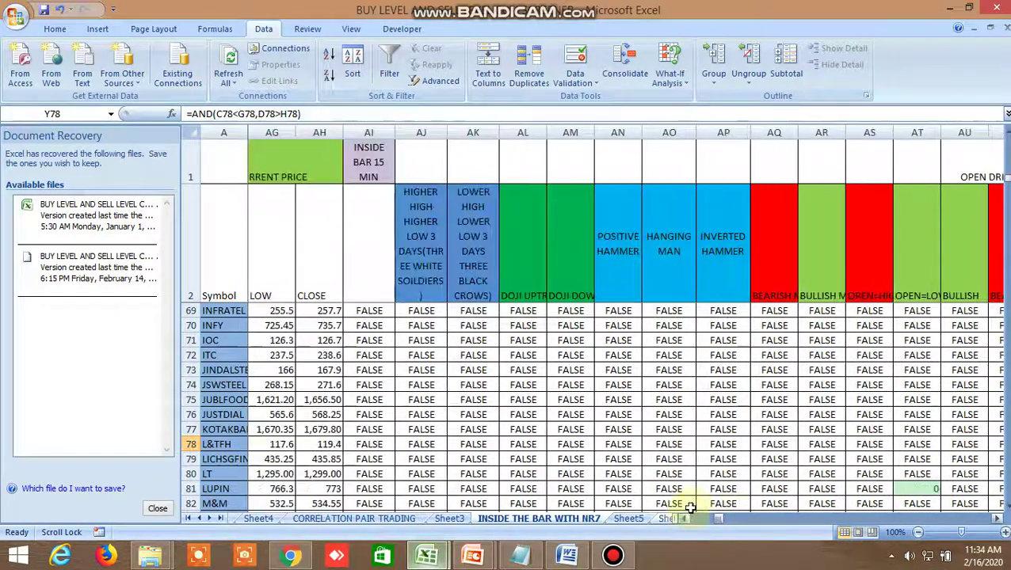
pyautogui.scroll(11, 475, 366)
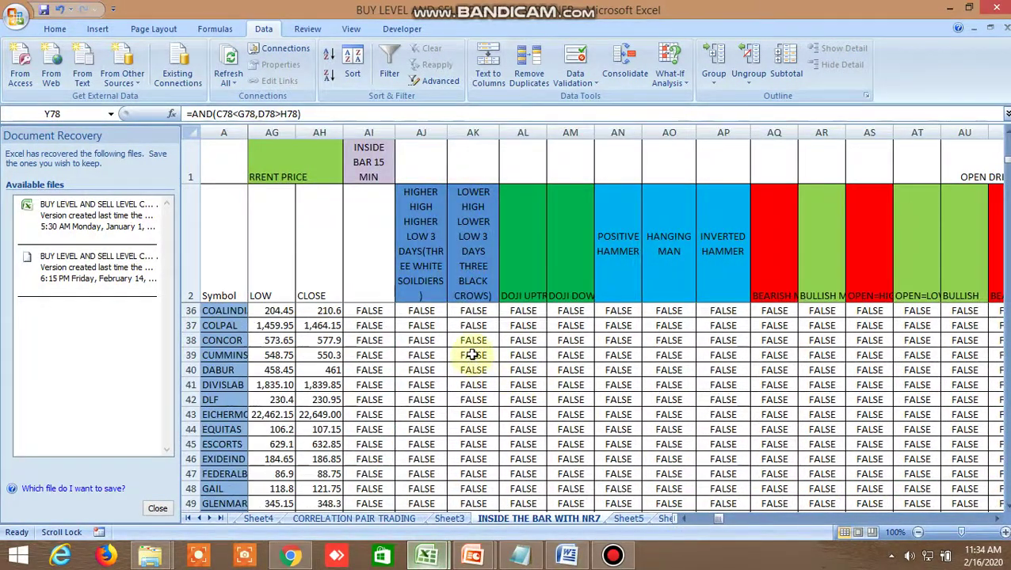
pyautogui.scroll(11, 473, 353)
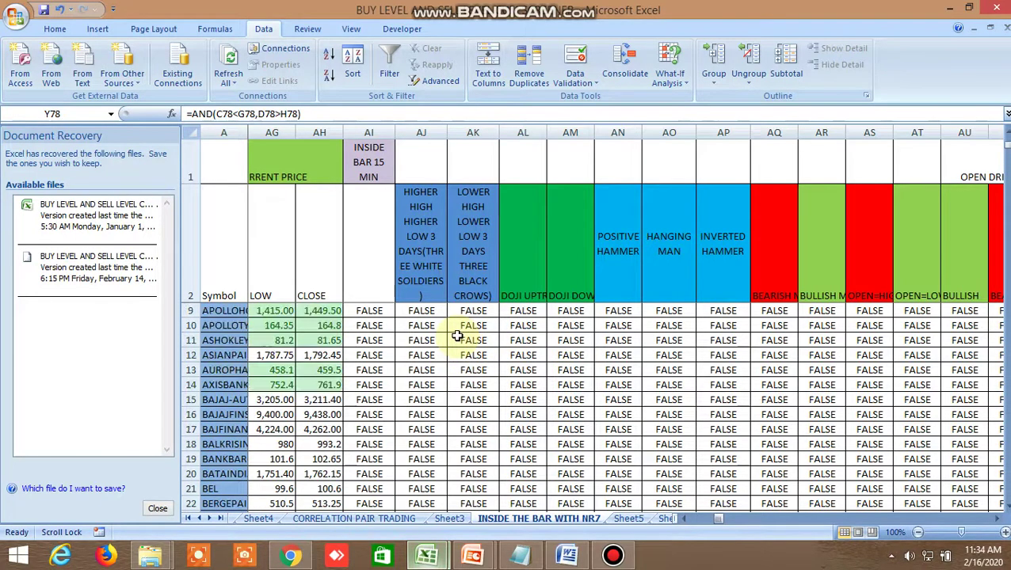
pyautogui.scroll(-11, 457, 334)
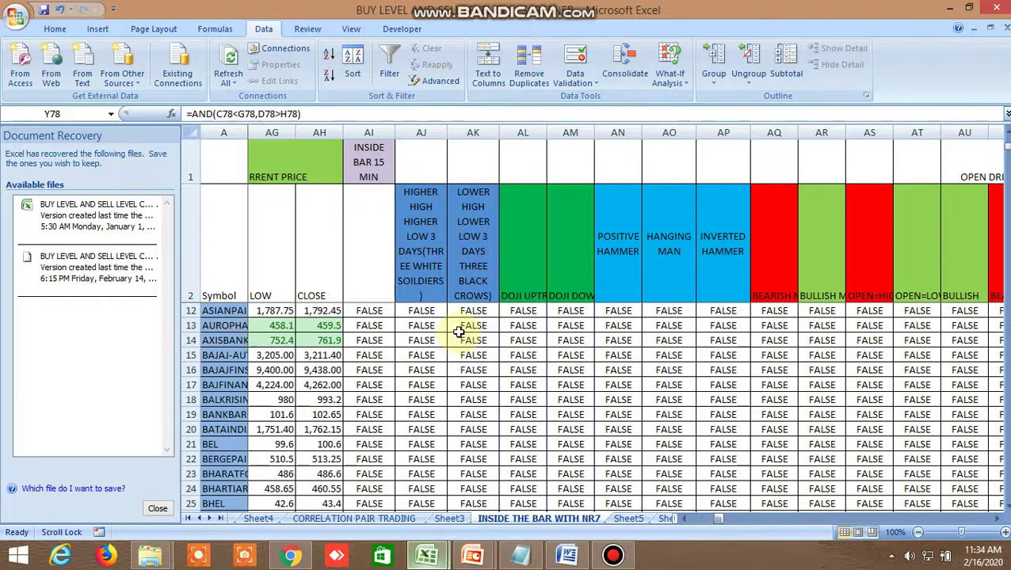
pyautogui.scroll(1, 473, 378)
# Step: Check the candlestick pattern signals down to the commodity rows and select MUTHOOTFIN's signal in the POSITIVE HAMMER column
pyautogui.rightClick(473, 385)
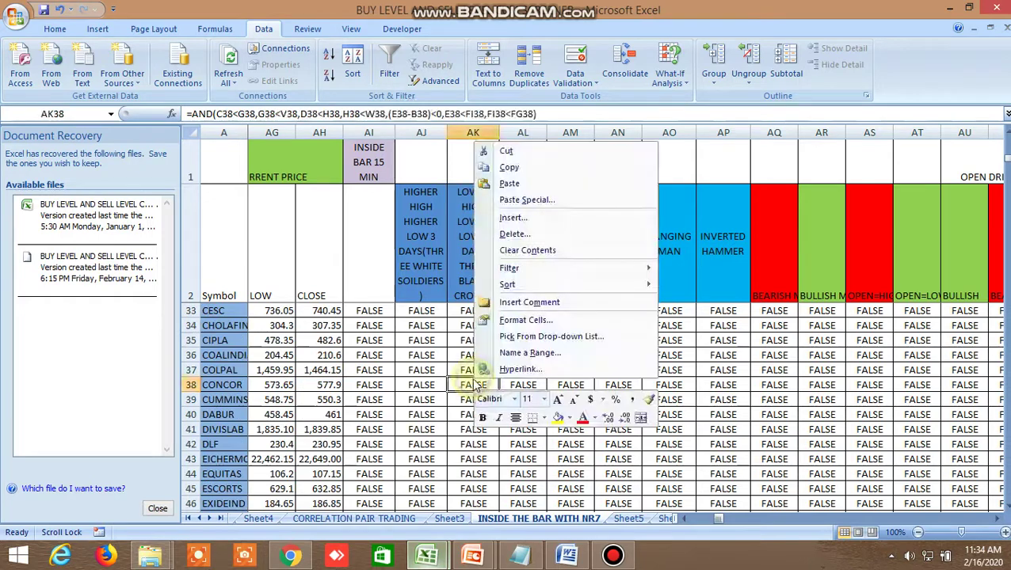
pyautogui.click(413, 402)
pyautogui.scroll(-9, 474, 388)
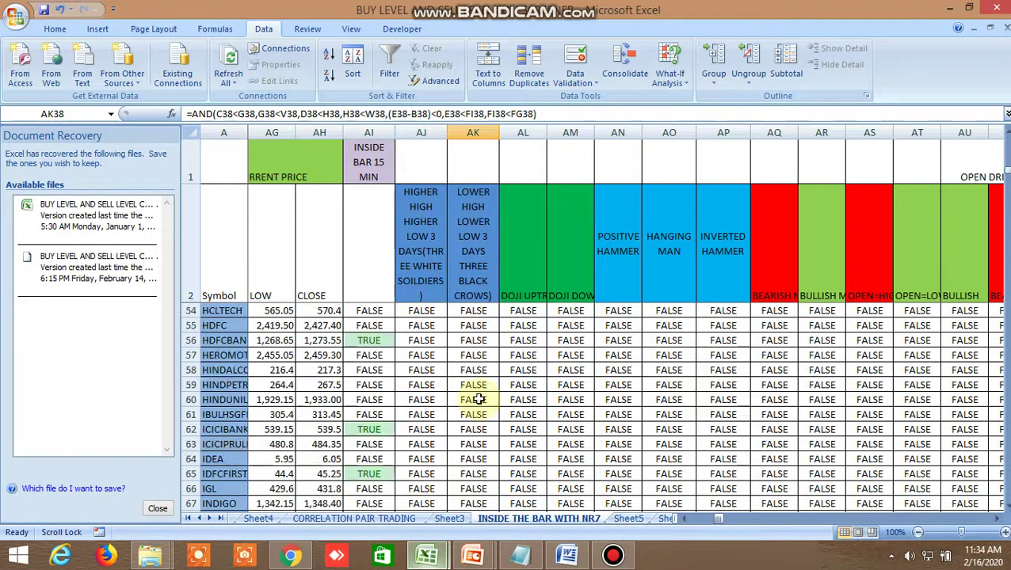
pyautogui.scroll(-13, 478, 399)
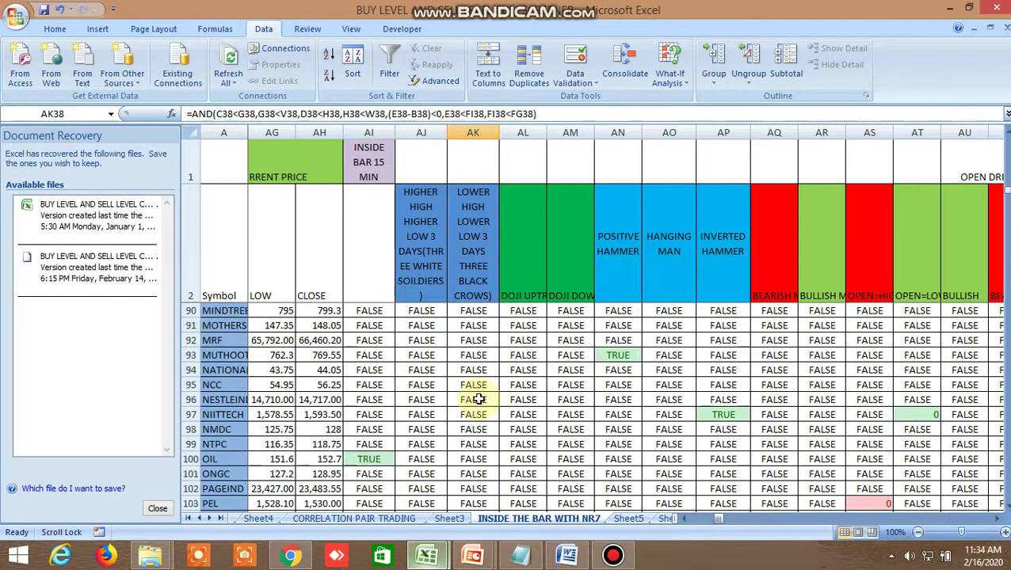
pyautogui.scroll(-10, 478, 399)
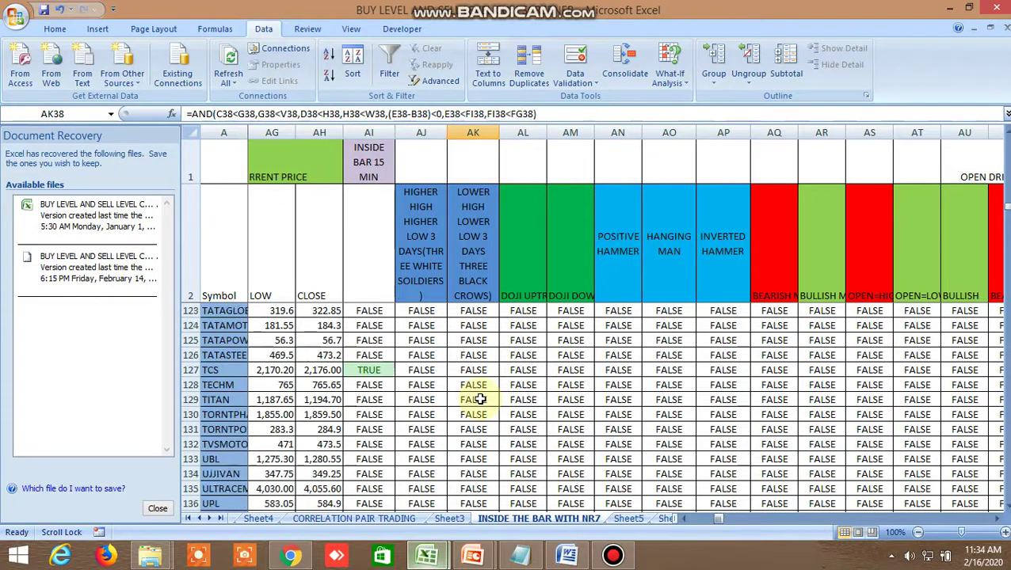
pyautogui.scroll(-4, 479, 400)
pyautogui.scroll(4, 506, 388)
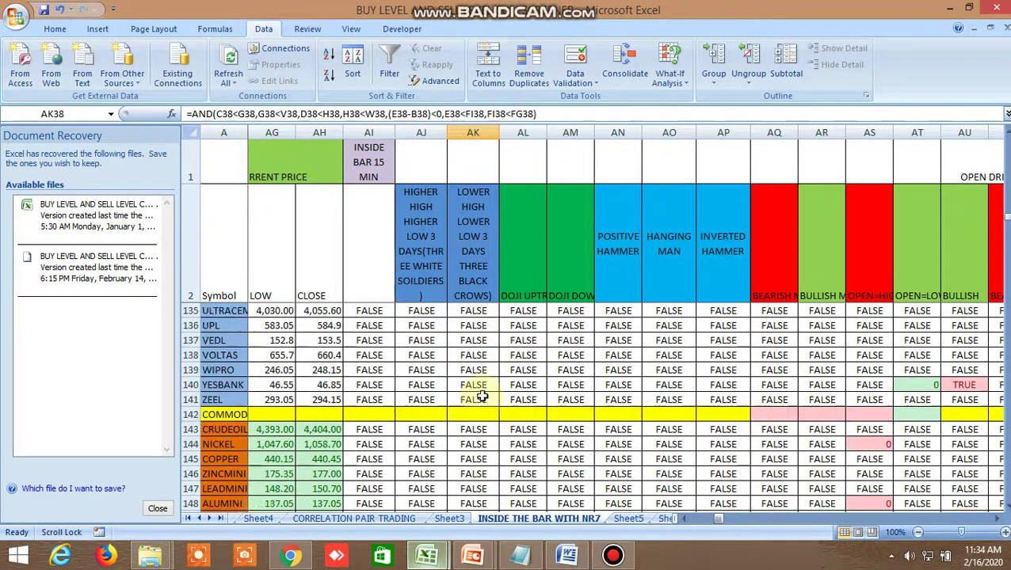
pyautogui.scroll(13, 537, 376)
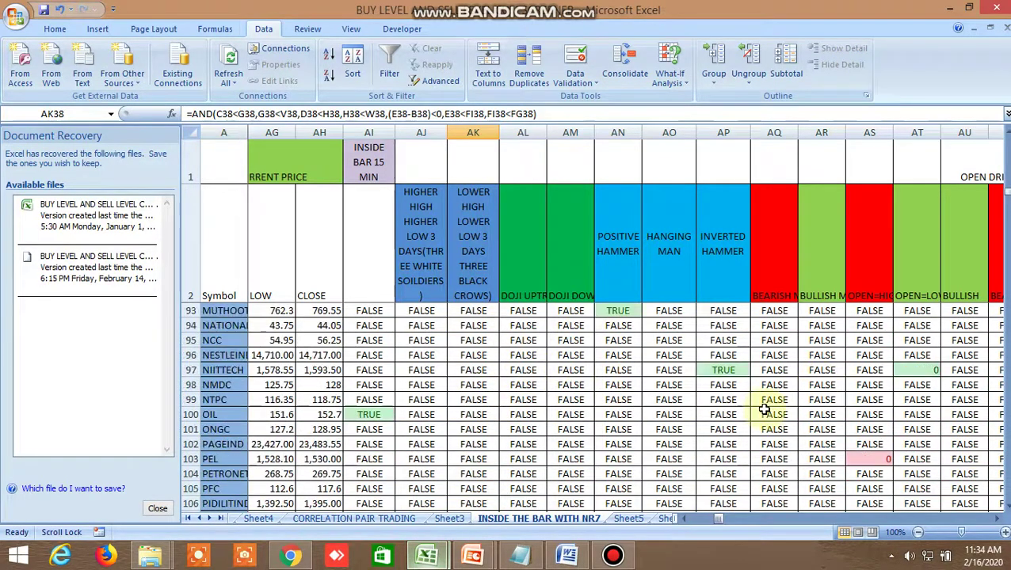
pyautogui.click(619, 358)
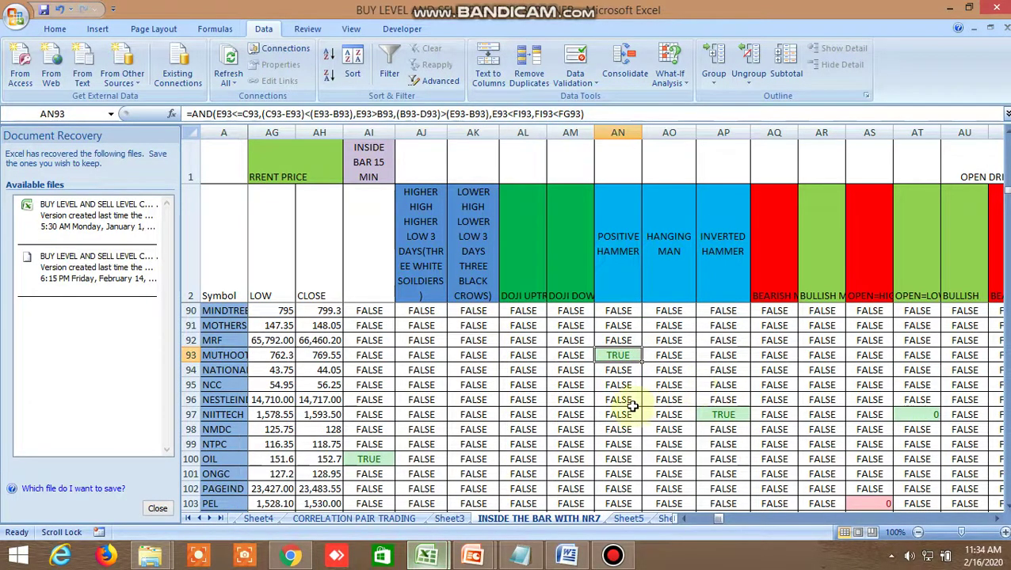
# Step: Switch to the Kite chart in Chrome, open the NSE chart of MUTHOOTFIN and examine its latest February candles
pyautogui.click(312, 562)
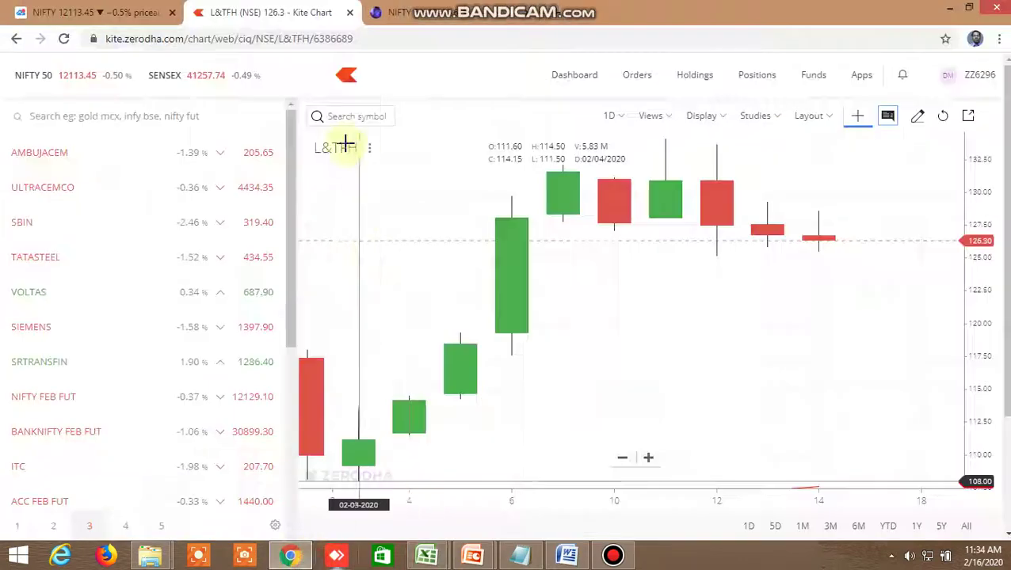
pyautogui.click(332, 113)
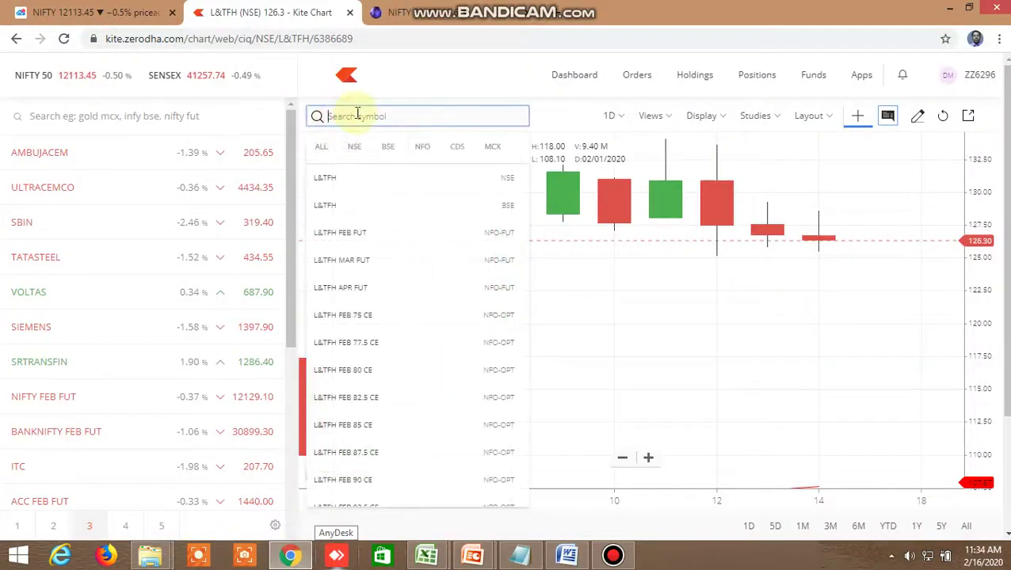
pyautogui.write('muthoo')
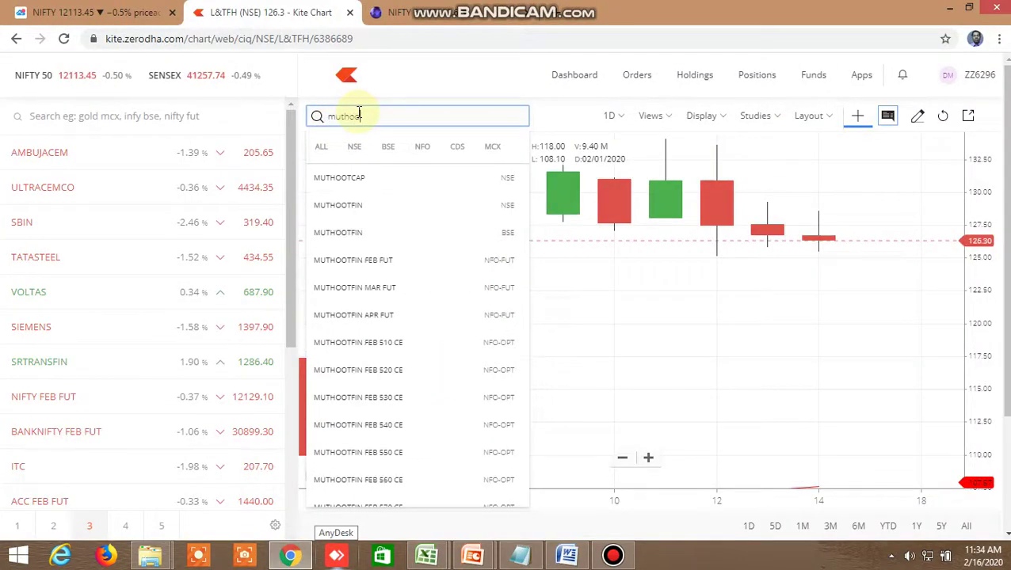
pyautogui.write('t')
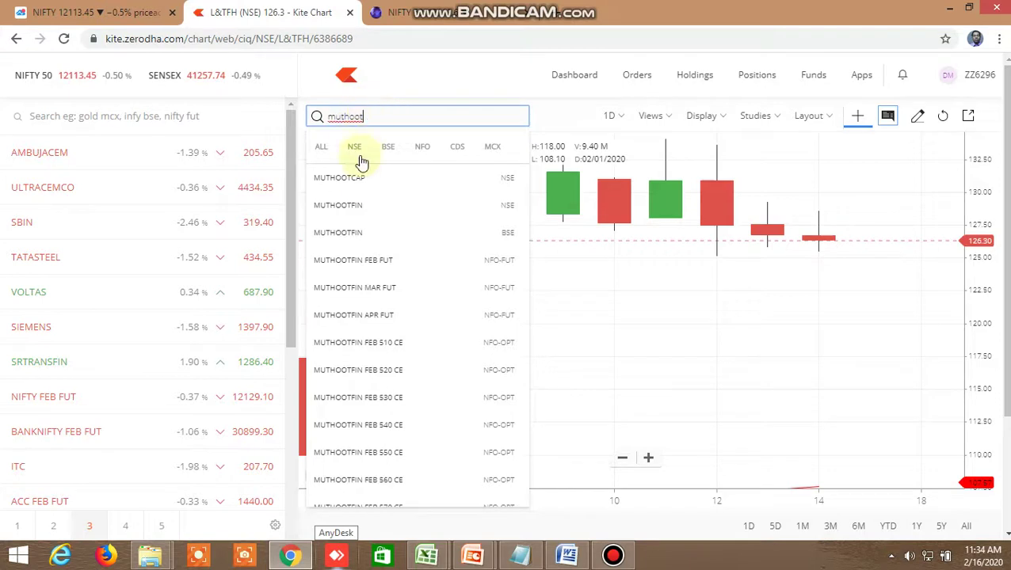
pyautogui.click(349, 207)
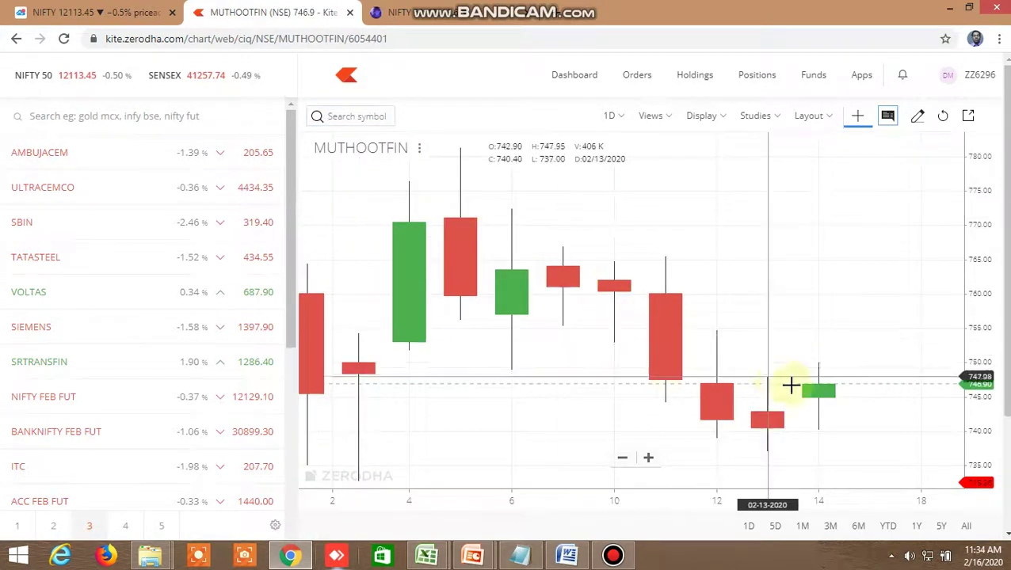